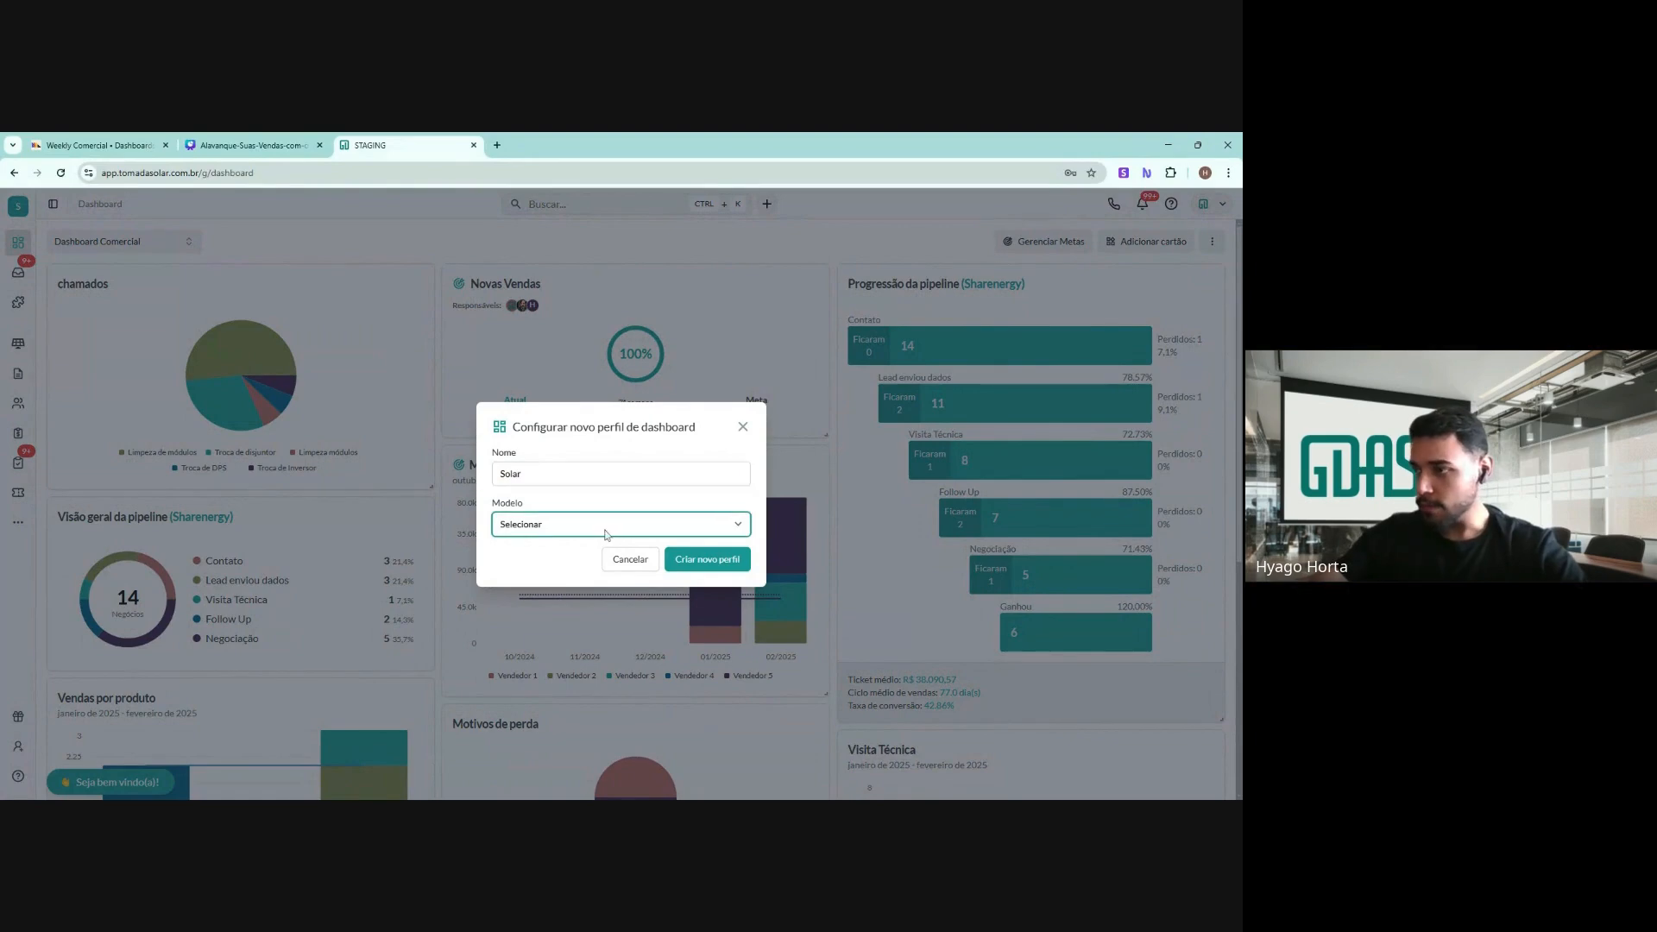
# Create the new dashboard profile named Solar and switch the dashboard to that profile
pyautogui.click(713, 561)
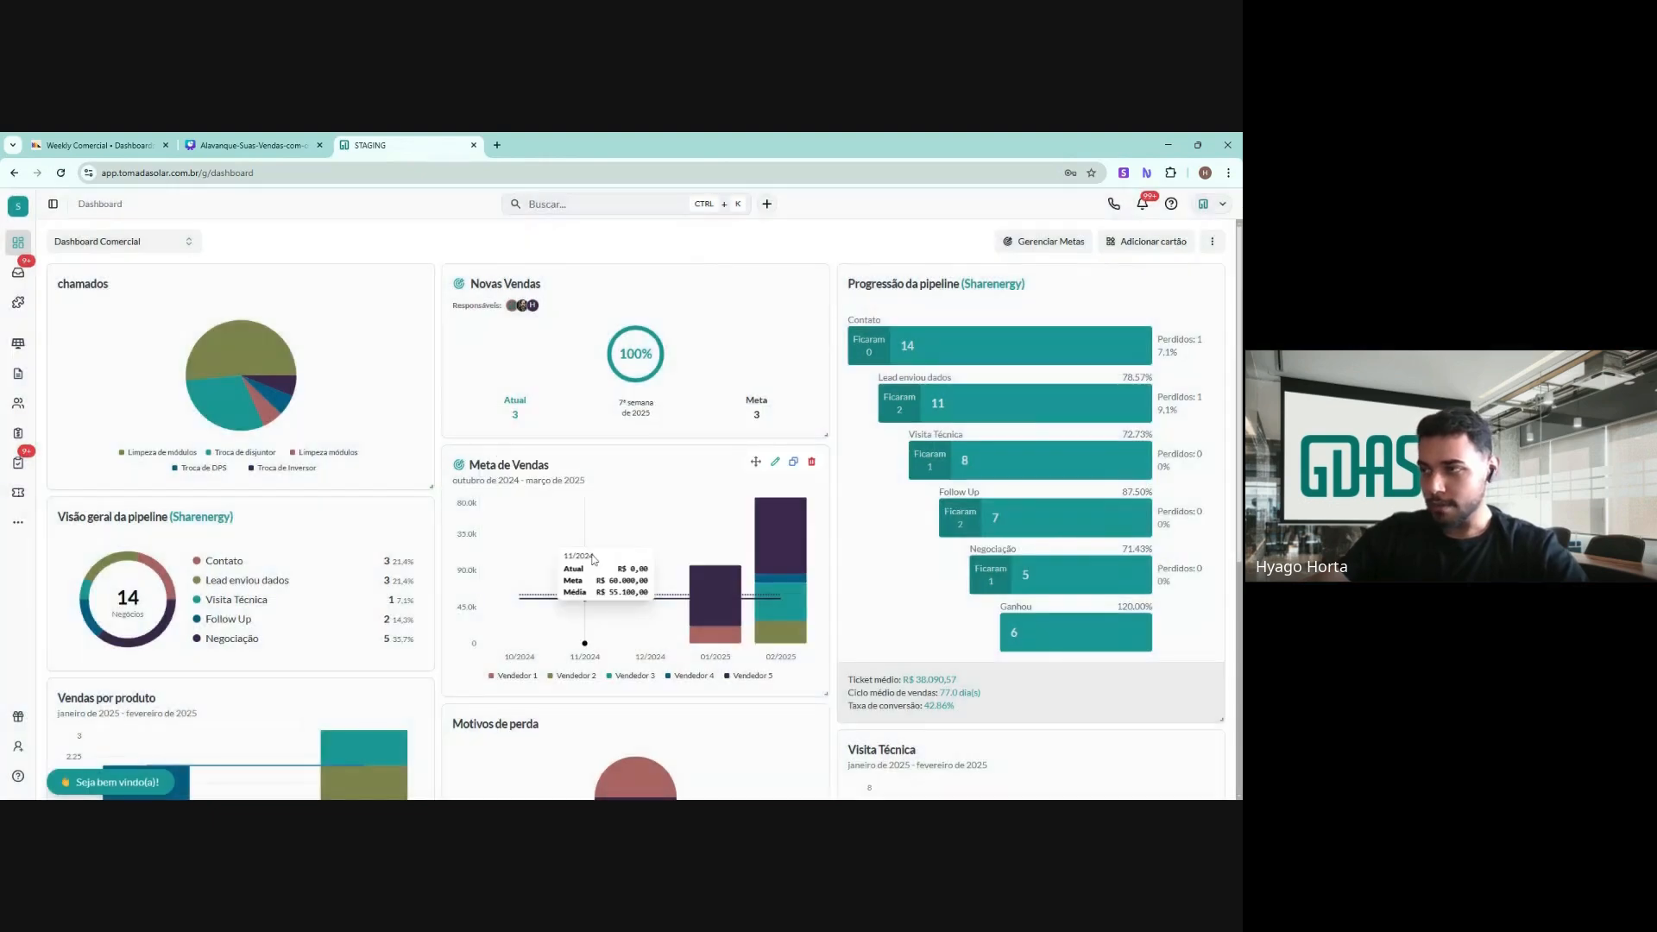
pyautogui.click(119, 241)
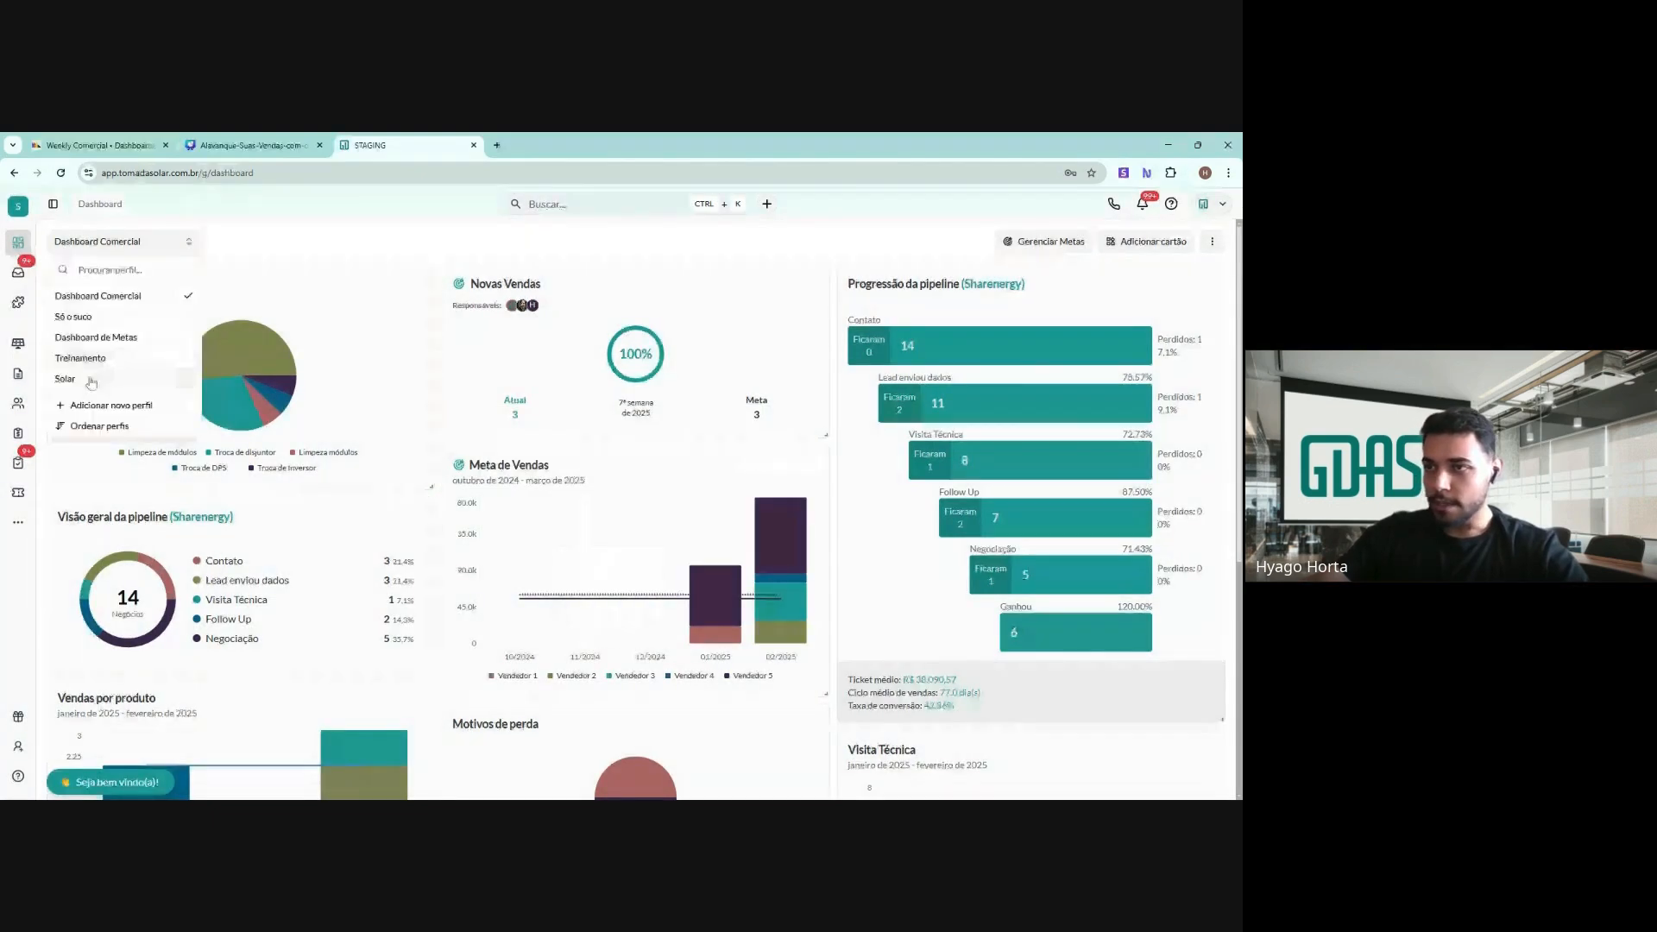
pyautogui.click(91, 378)
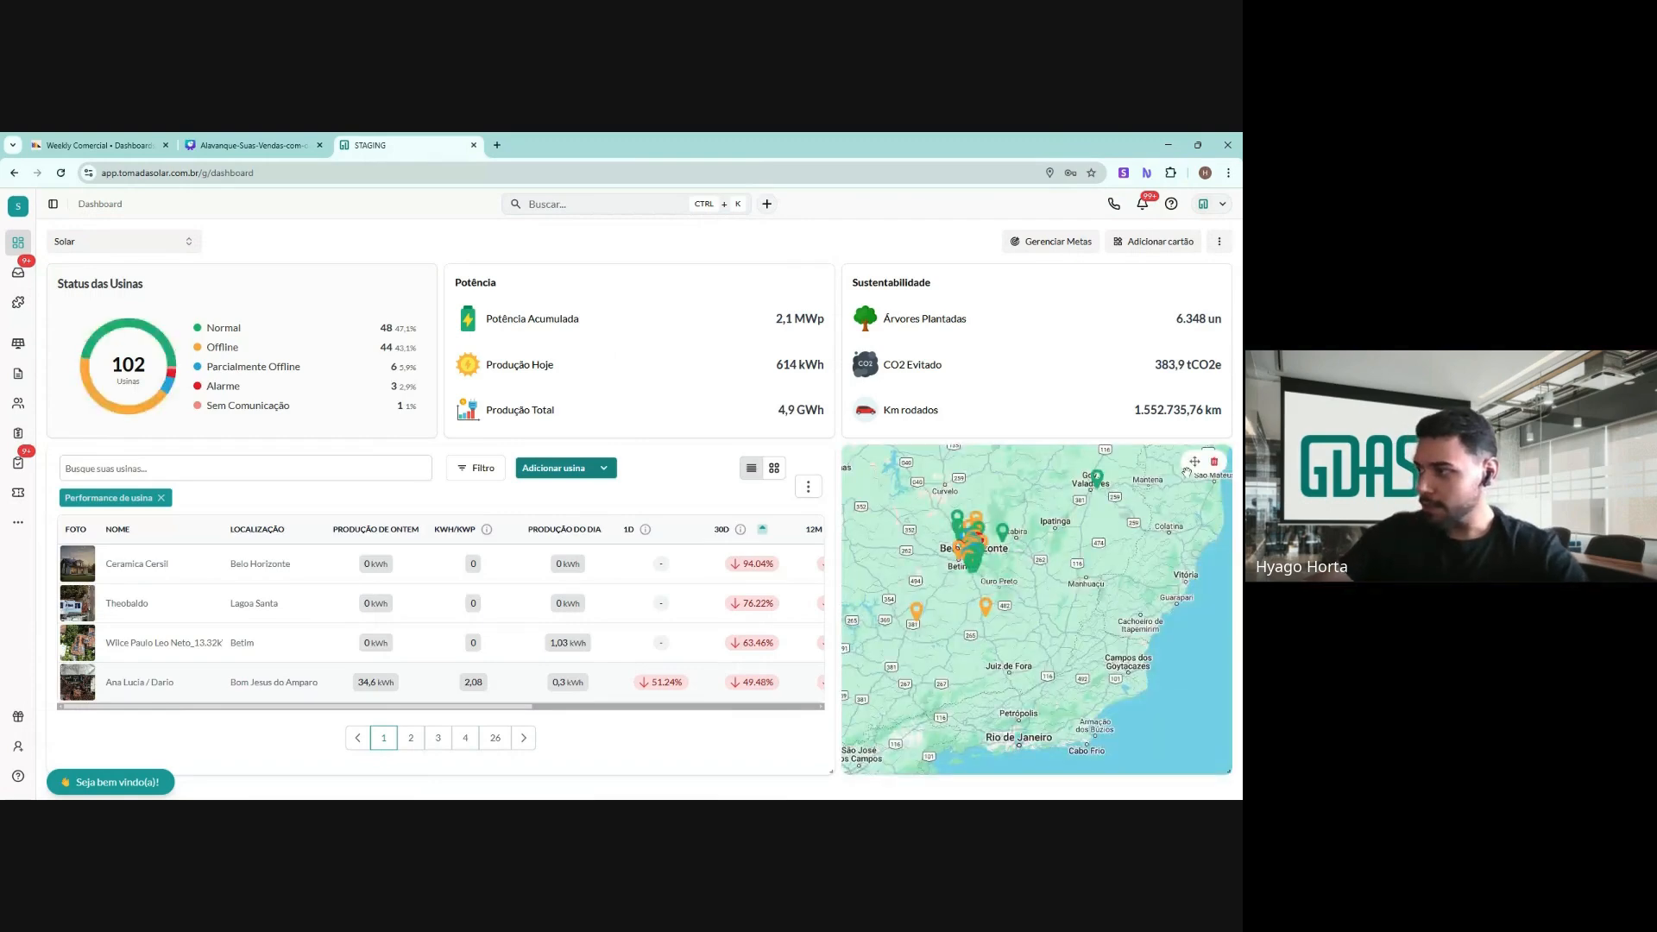
# Delete the plant map card and the plant list card from the Solar dashboard
pyautogui.click(1215, 461)
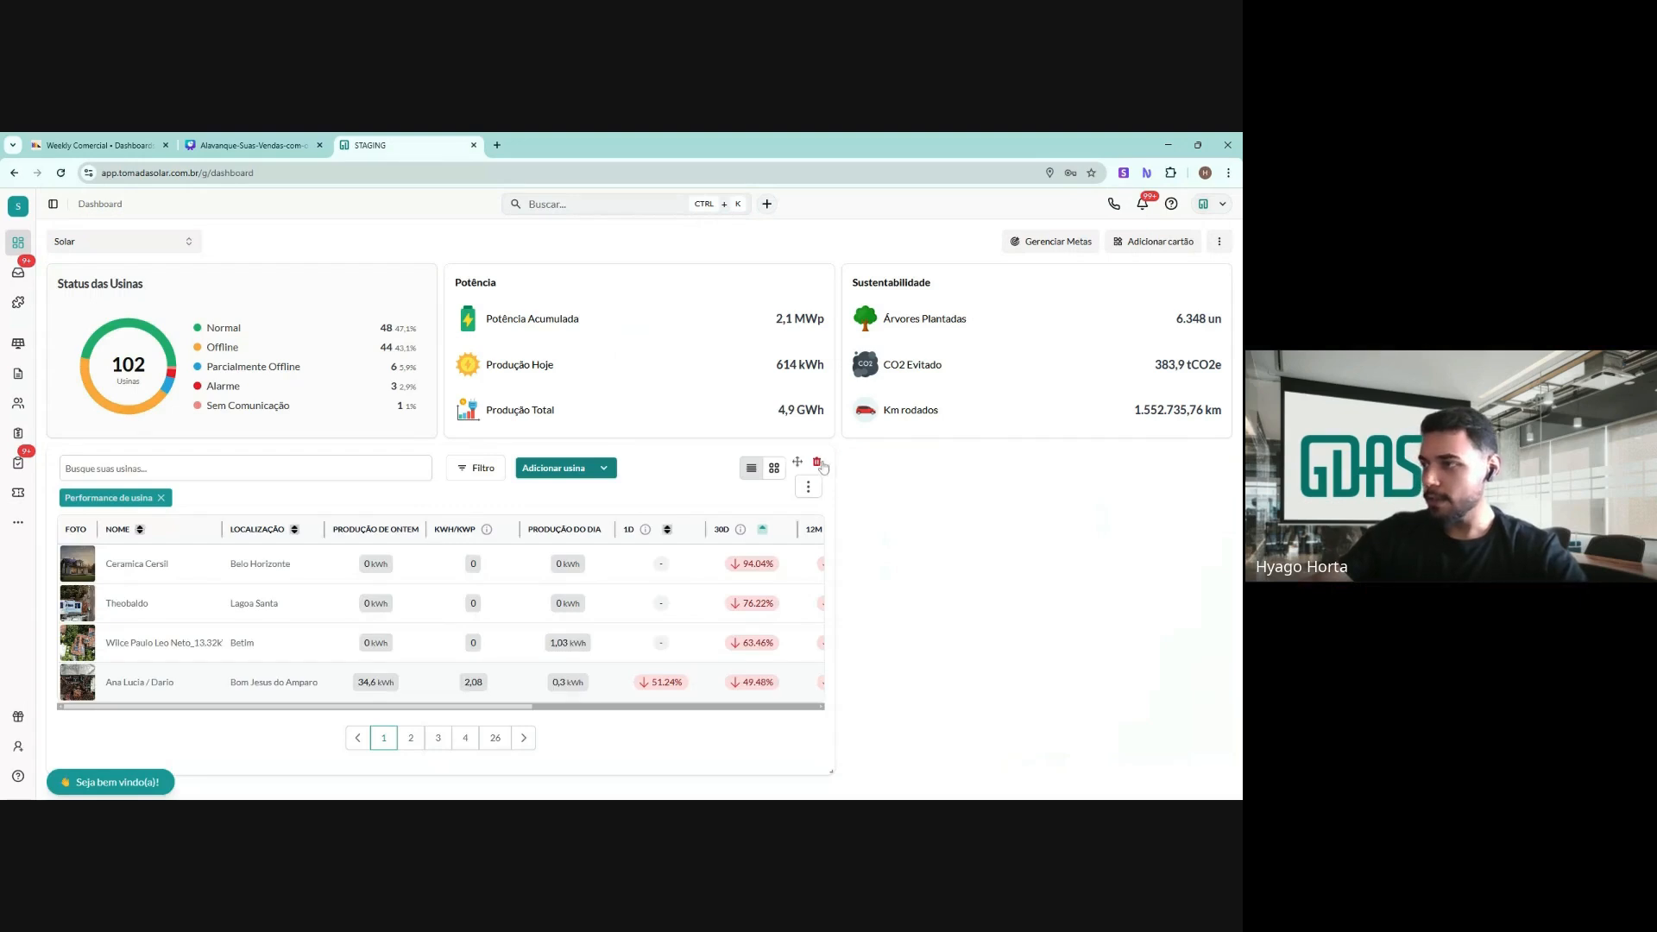
pyautogui.click(817, 462)
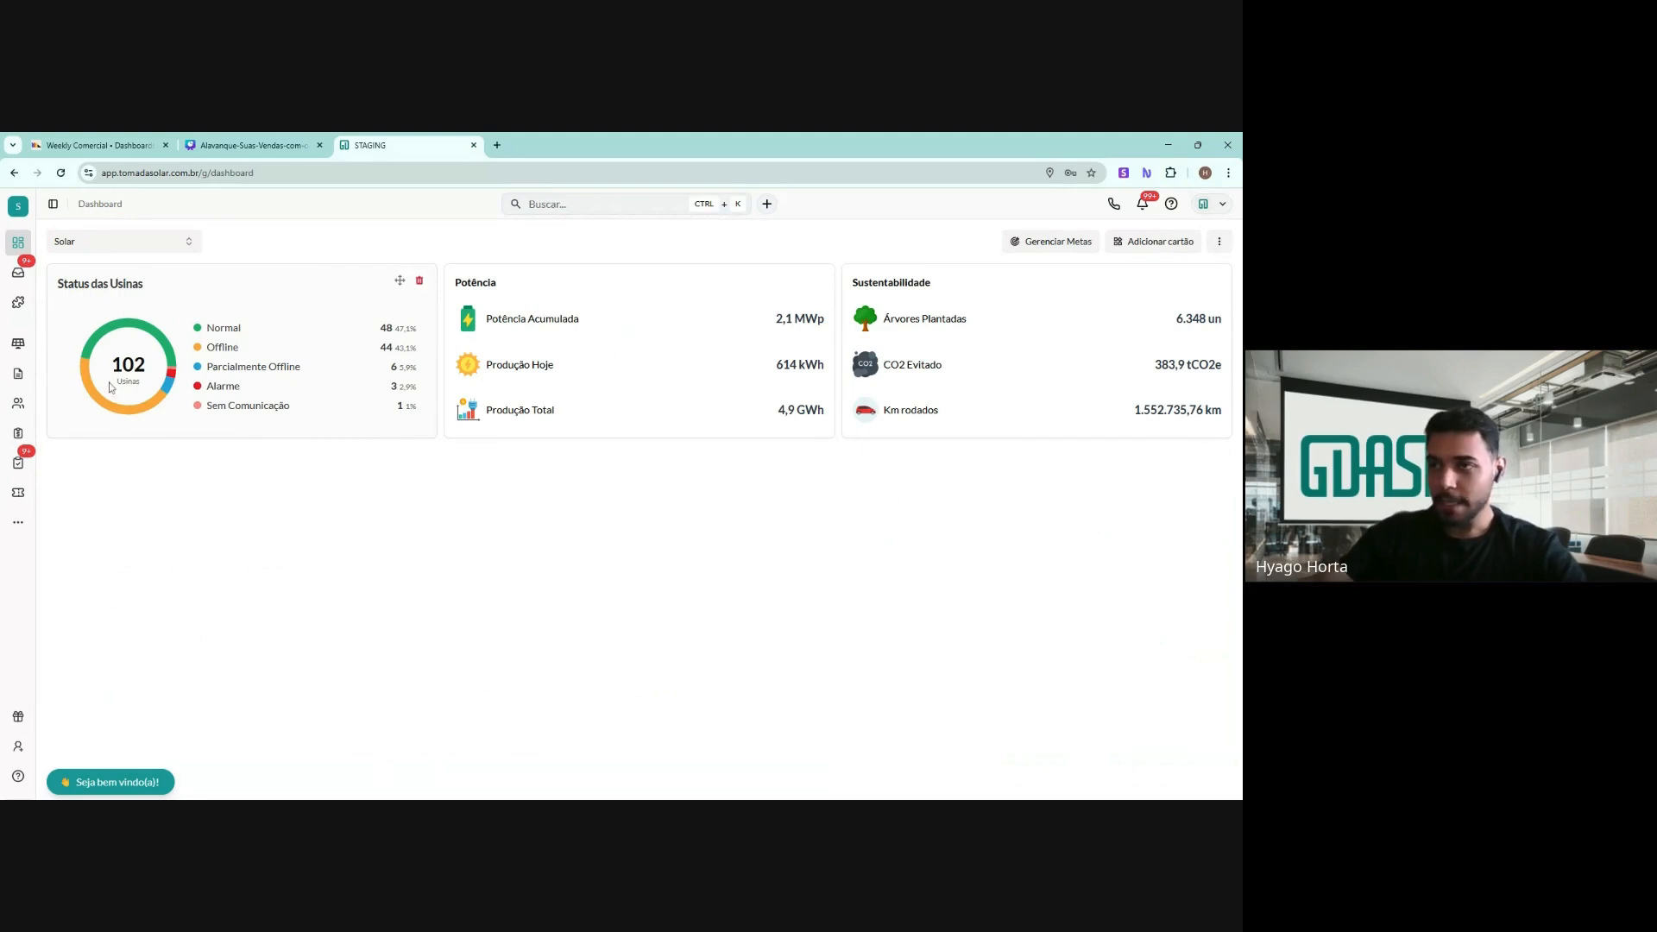
# Point out the Status das Usinas, Potência and Sustentabilidade metrics with temporary pen marks
pyautogui.moveTo(286, 298)
pyautogui.mouseDown()
pyautogui.moveTo(313, 298)
pyautogui.moveTo(312, 430)
pyautogui.mouseUp()
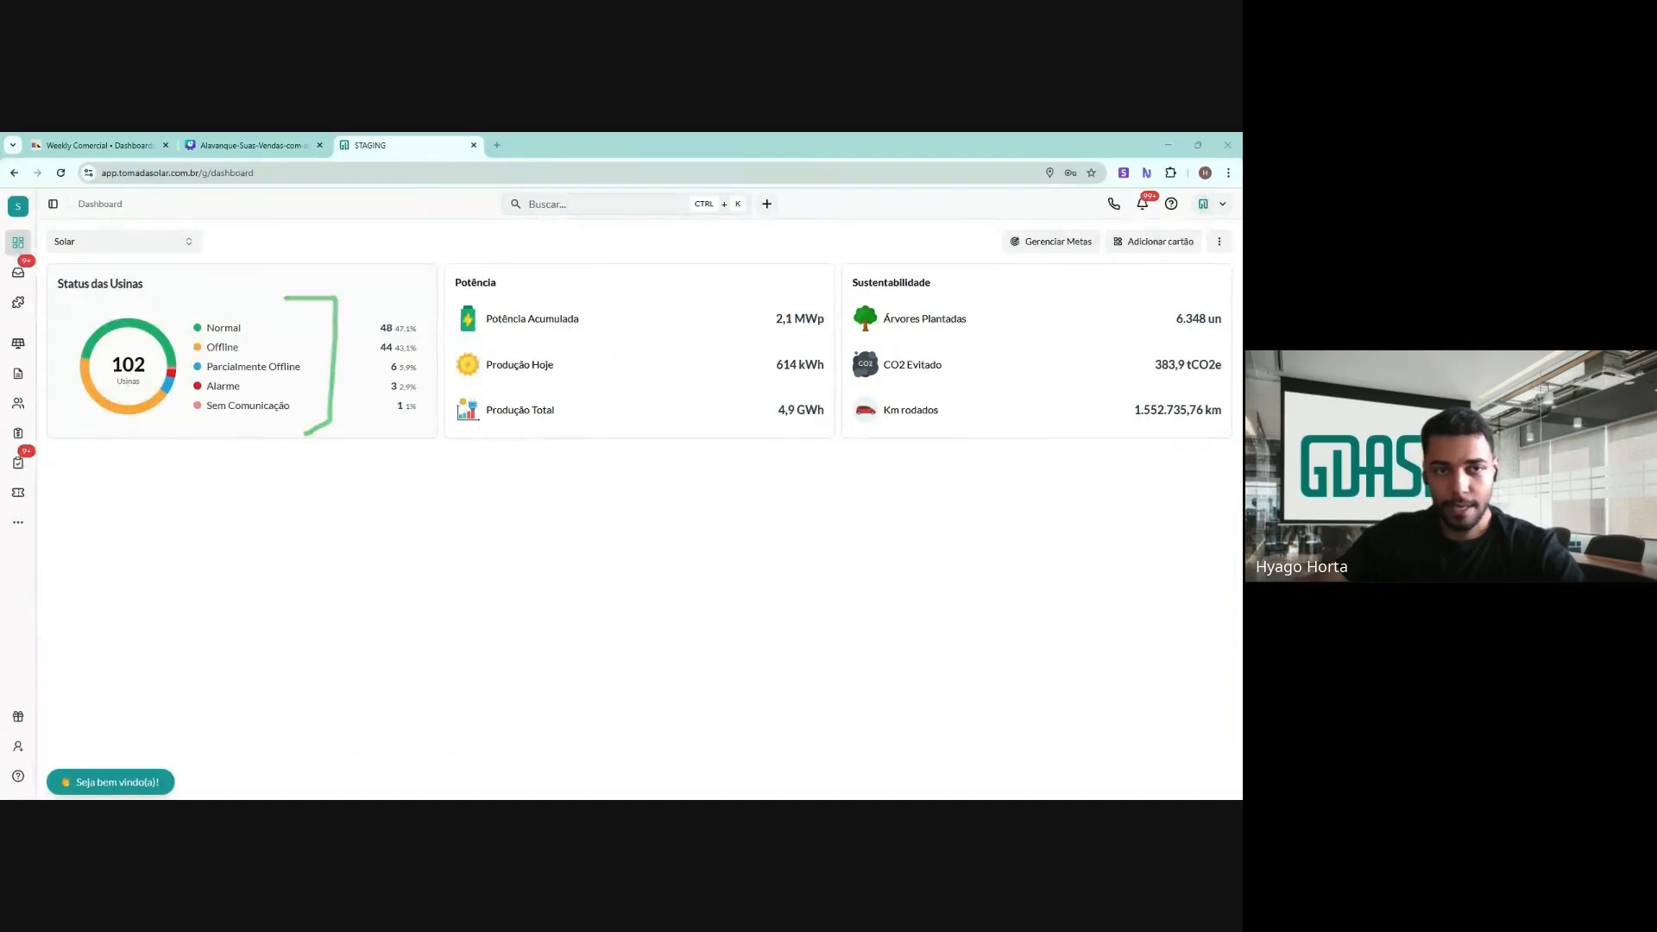
pyautogui.moveTo(268, 329); pyautogui.dragTo(268, 347)
pyautogui.moveTo(312, 372); pyautogui.dragTo(321, 371)
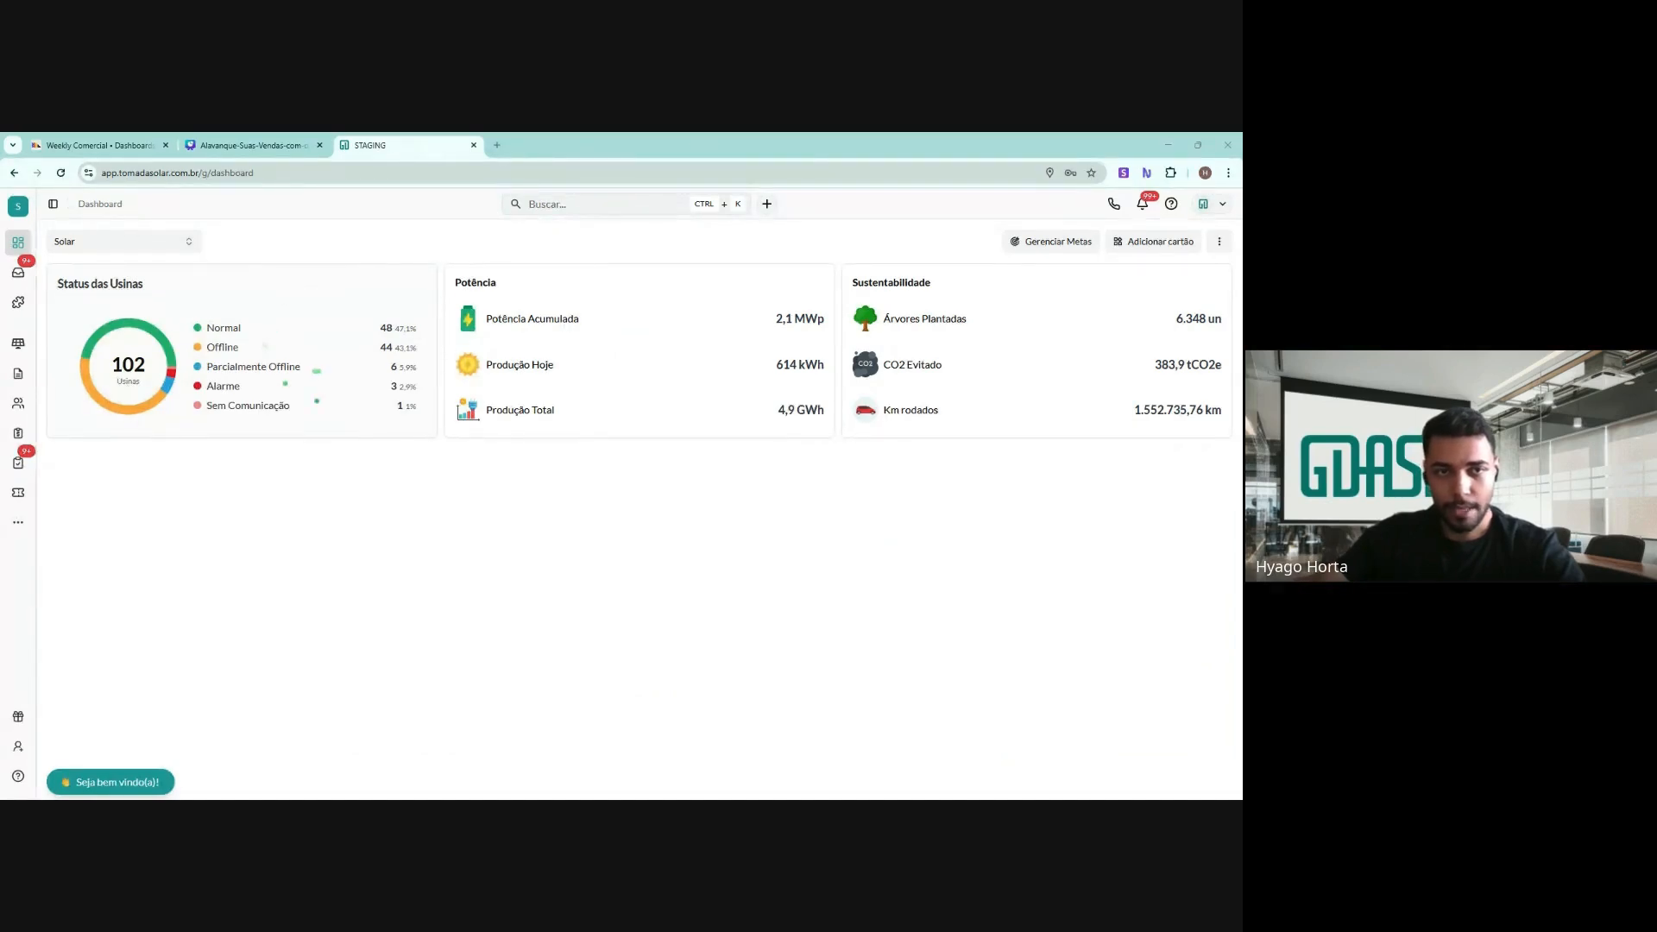
pyautogui.moveTo(596, 313)
pyautogui.mouseDown()
pyautogui.moveTo(627, 306)
pyautogui.moveTo(587, 360)
pyautogui.moveTo(616, 355)
pyautogui.moveTo(590, 418)
pyautogui.moveTo(597, 404)
pyautogui.mouseUp()
pyautogui.moveTo(952, 274)
pyautogui.mouseDown()
pyautogui.moveTo(973, 279)
pyautogui.moveTo(993, 406)
pyautogui.moveTo(934, 429)
pyautogui.mouseUp()
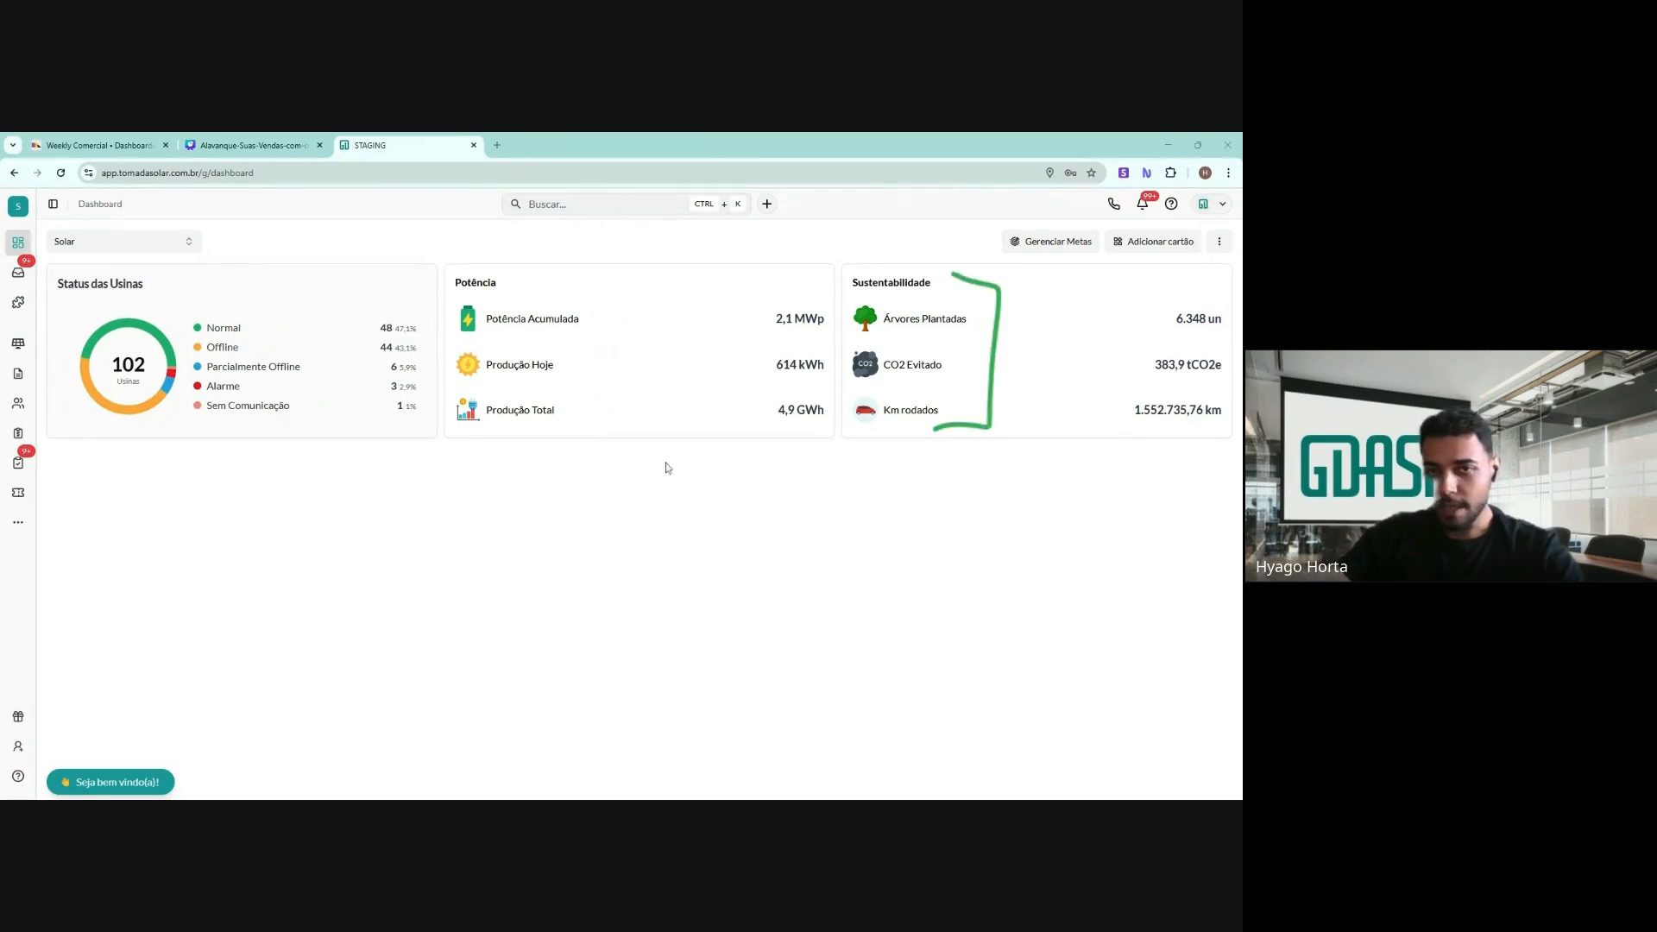
# Add the Gráfico de performance ratio and Status da auditoria deste mês cards to the dashboard
pyautogui.click(1151, 244)
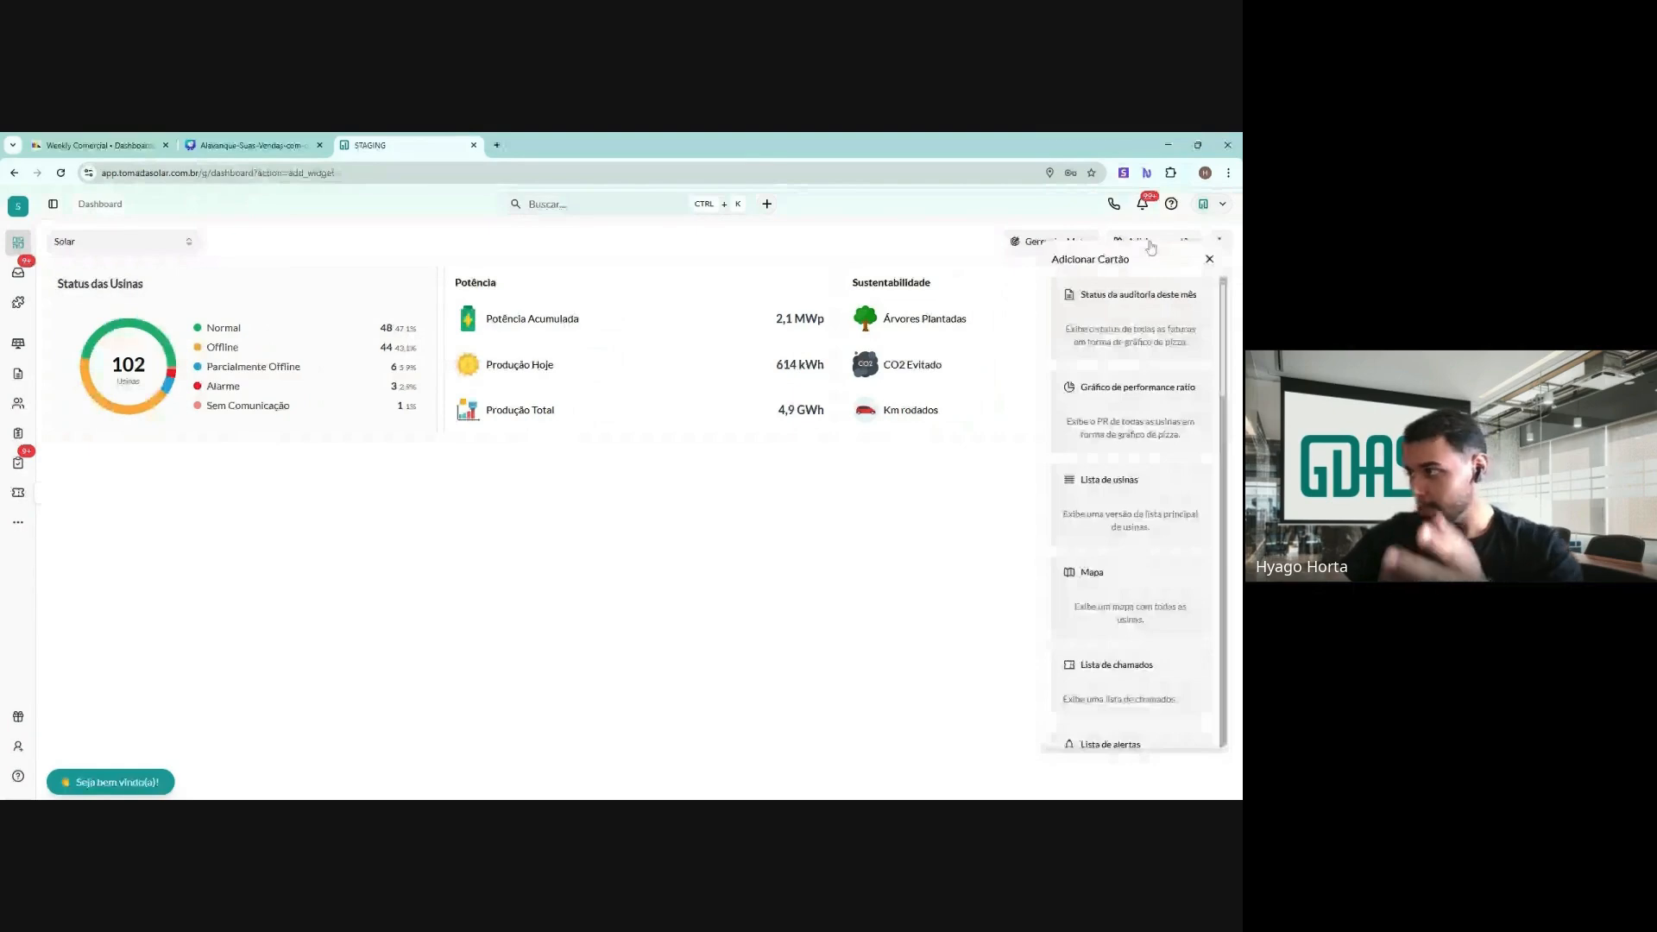
pyautogui.click(1137, 316)
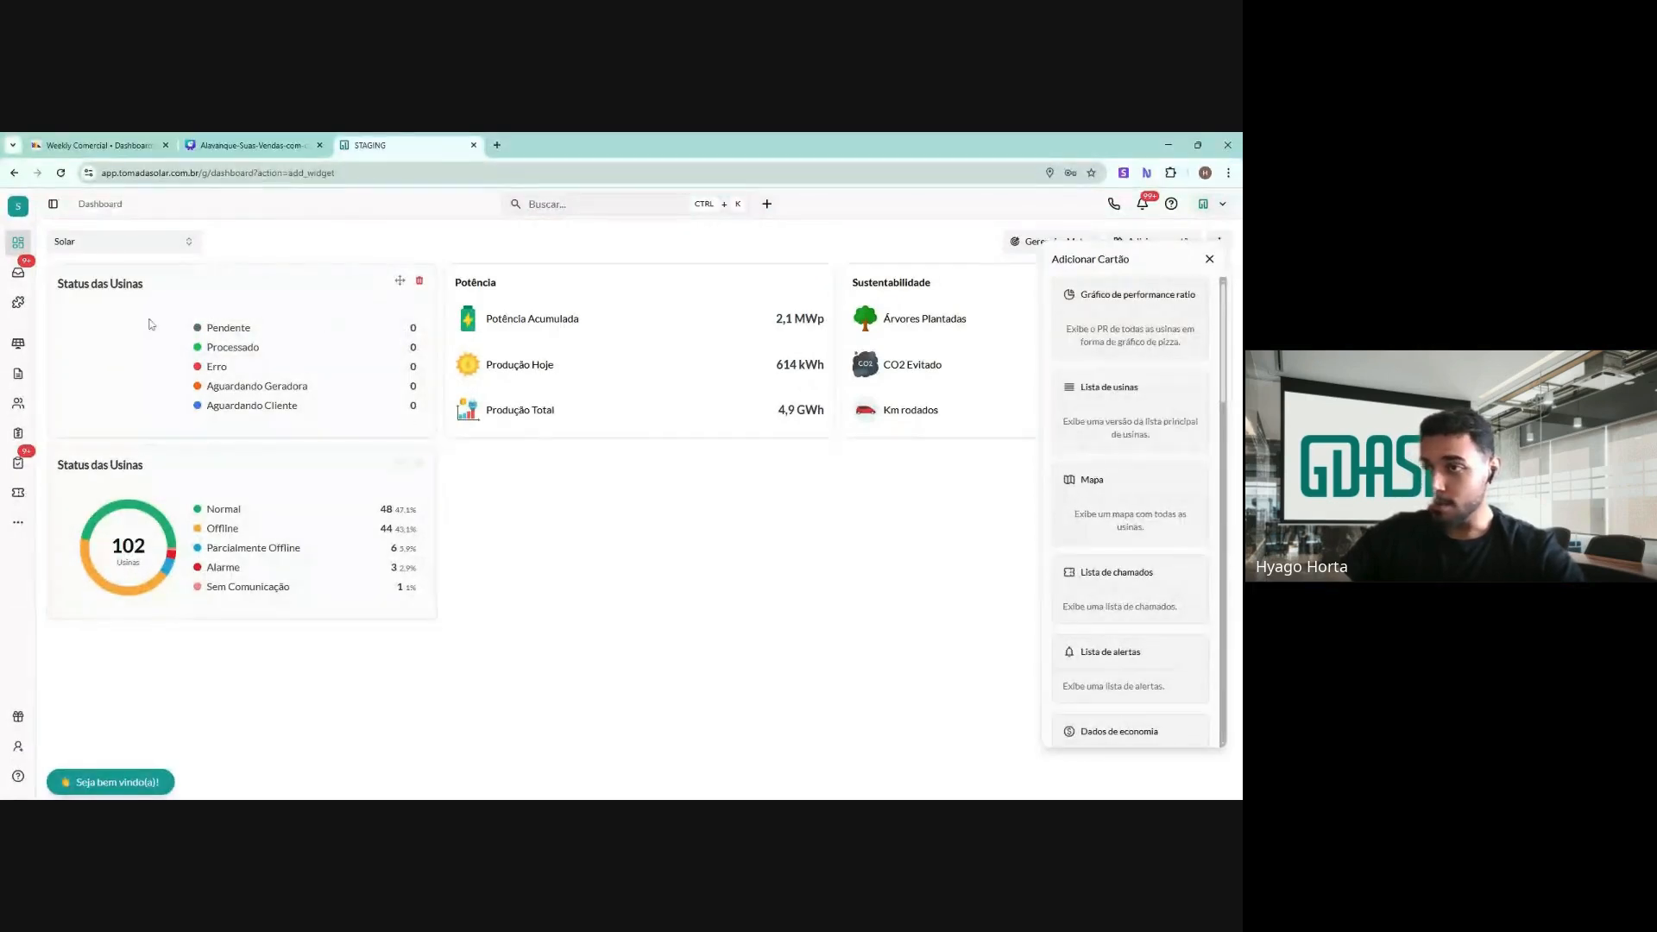
pyautogui.click(418, 283)
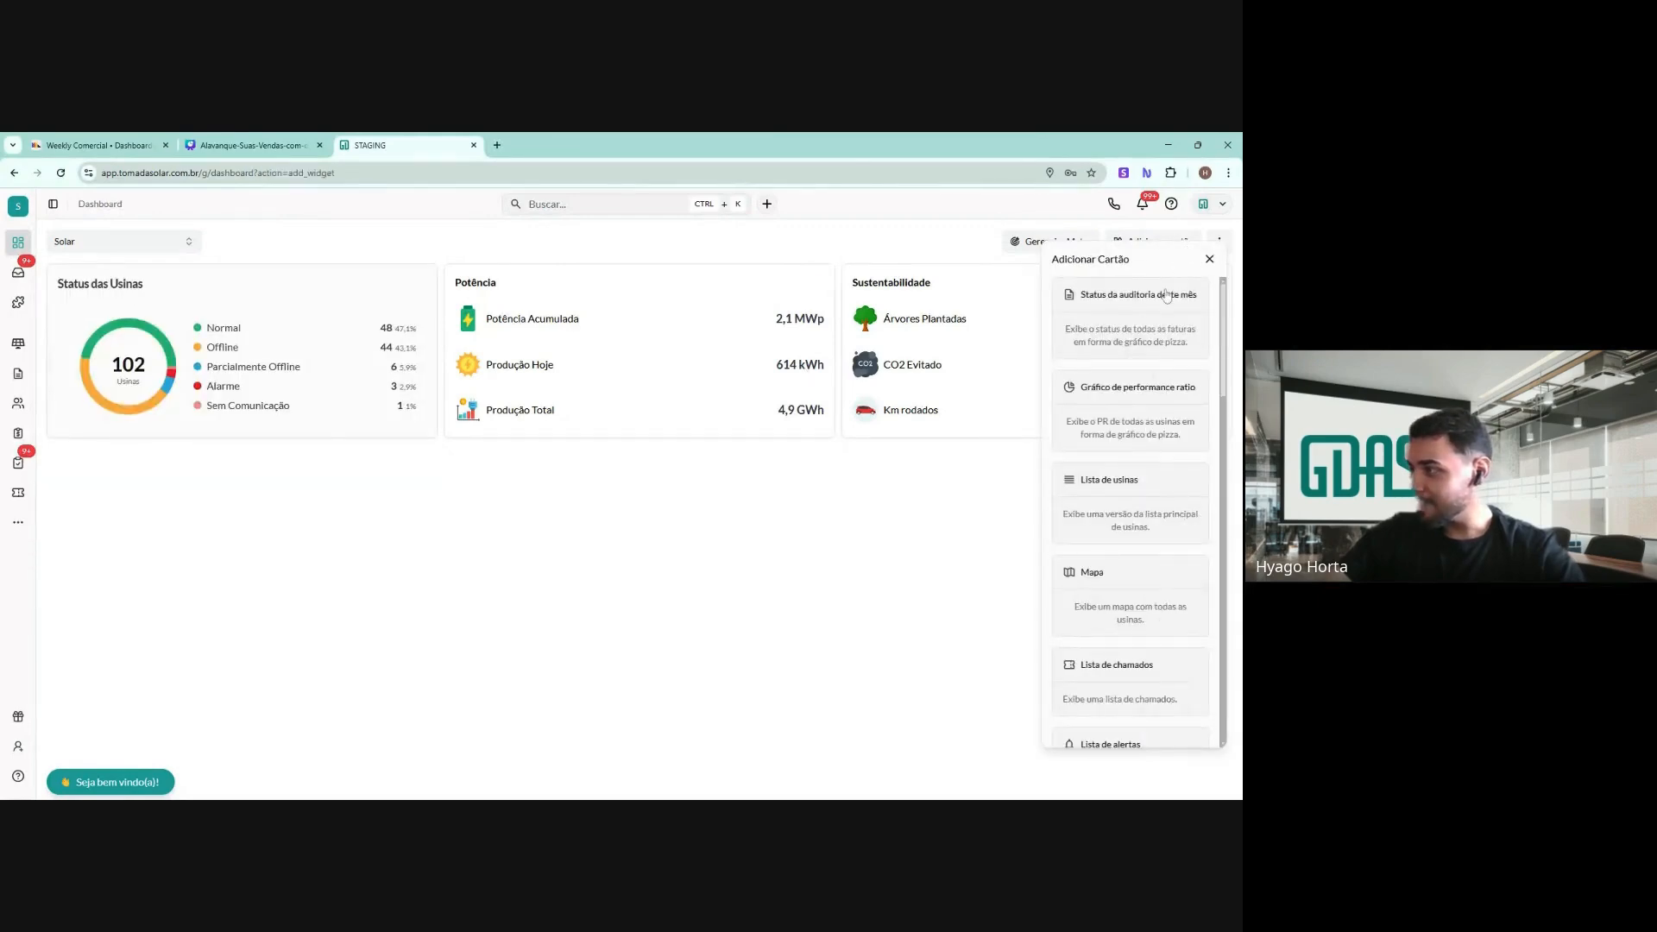
pyautogui.click(1130, 416)
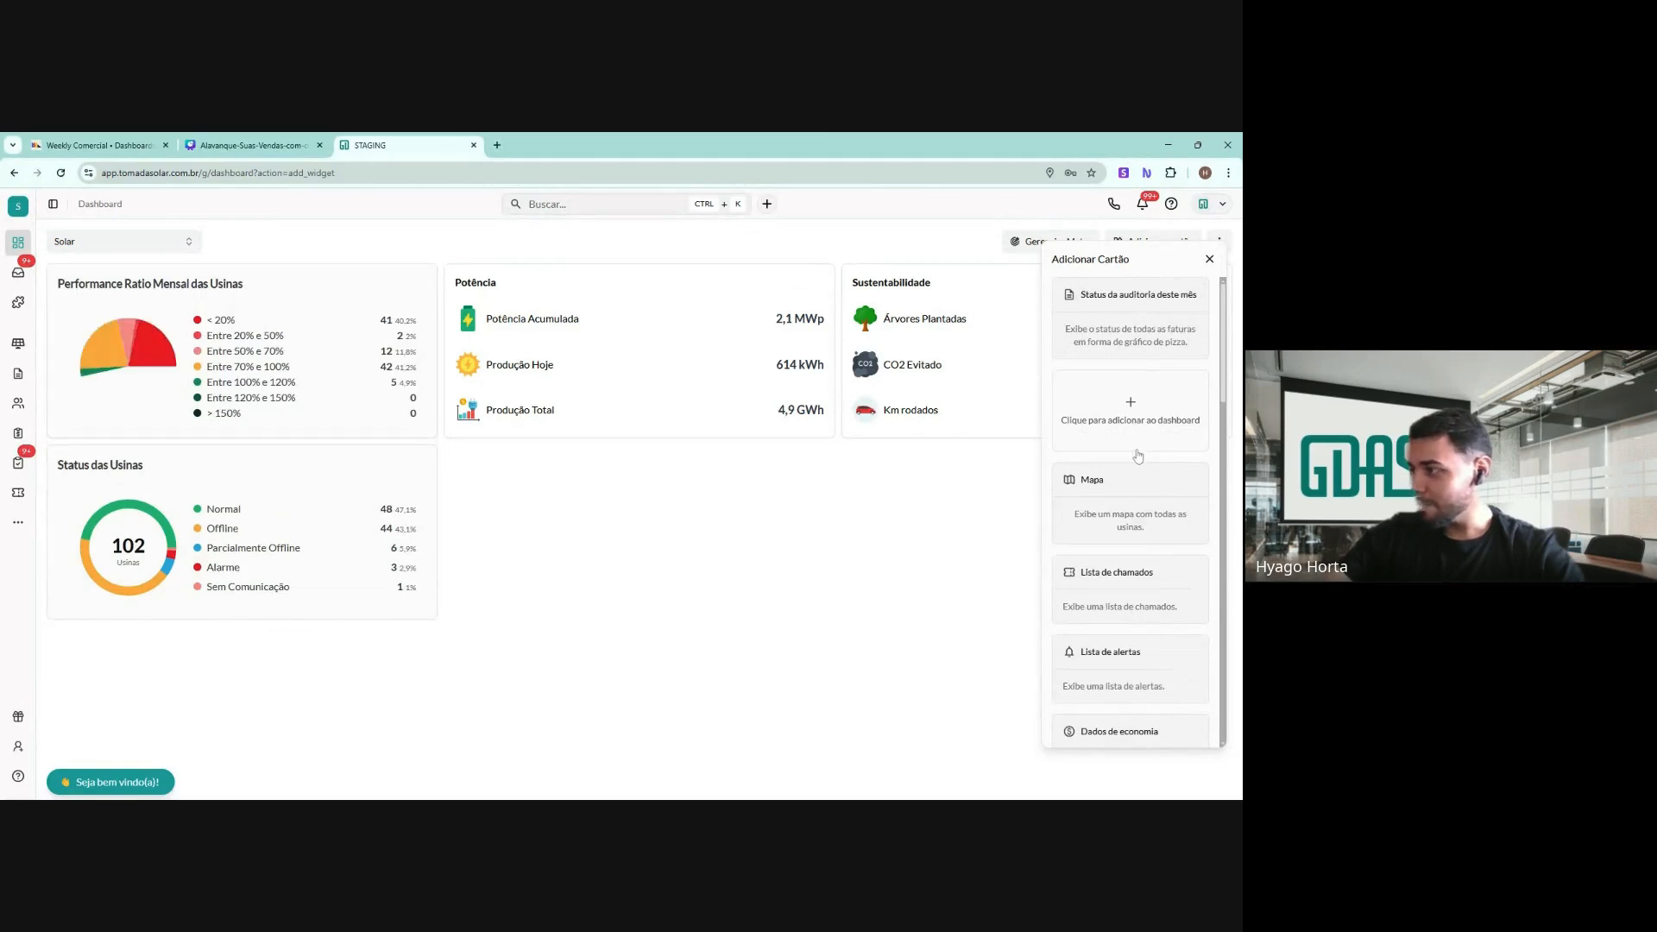
pyautogui.click(1133, 318)
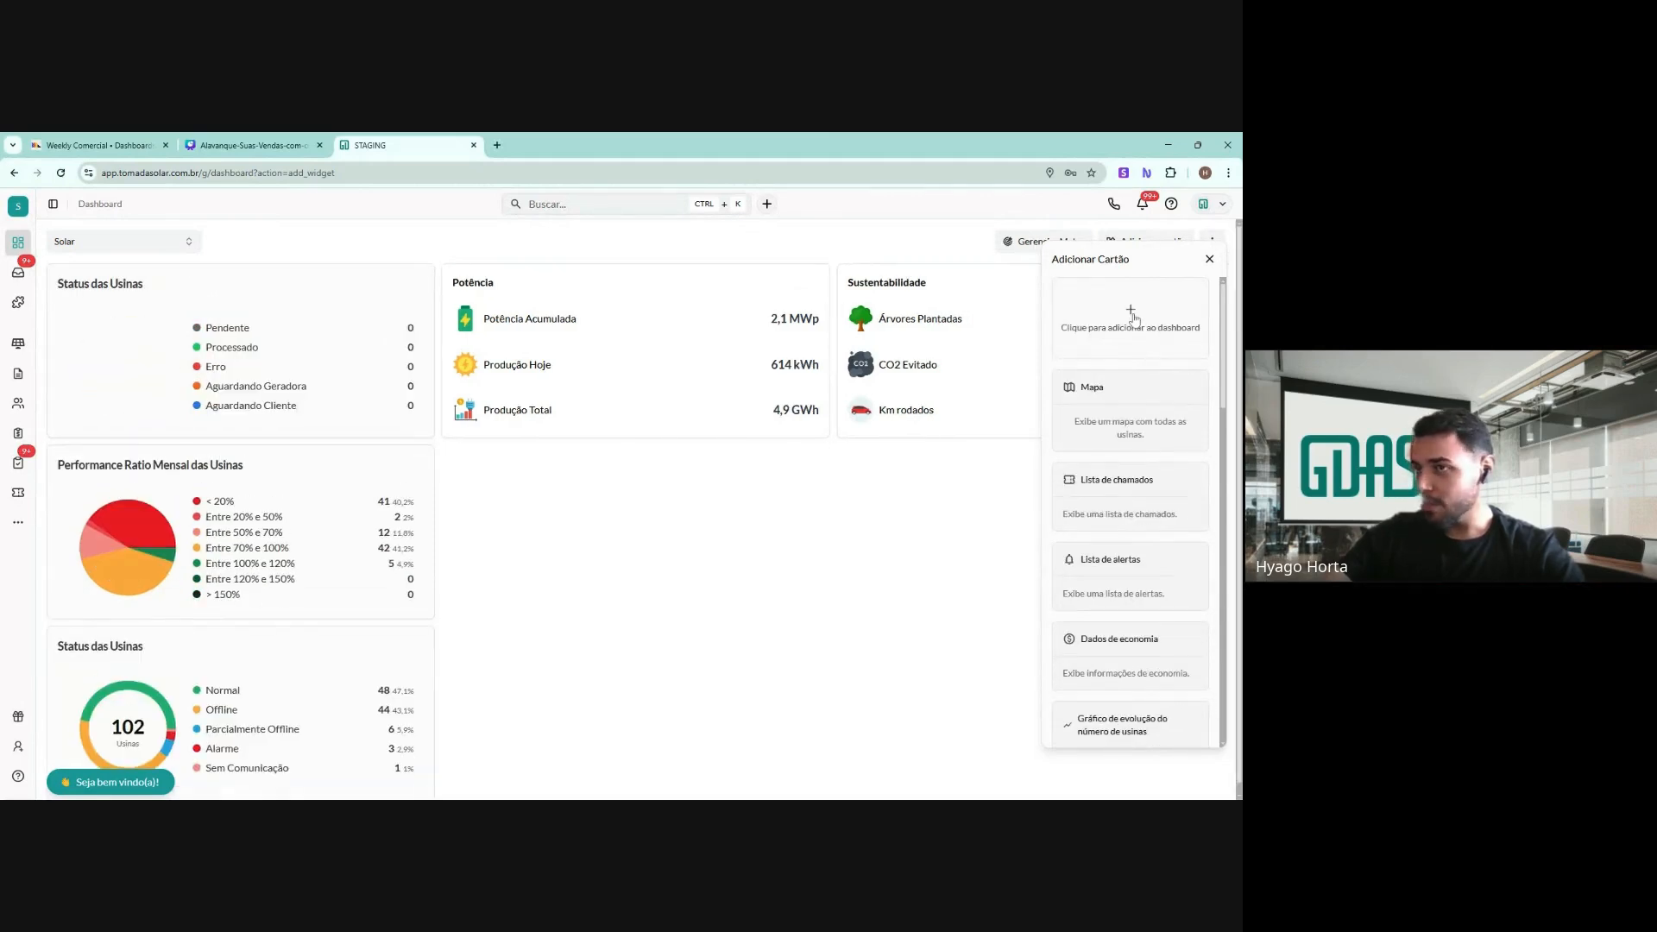
# Add the Dados de economia, daily production chart, annual production chart and Ranking de produção total cards
pyautogui.scroll(-2, 1131, 432)
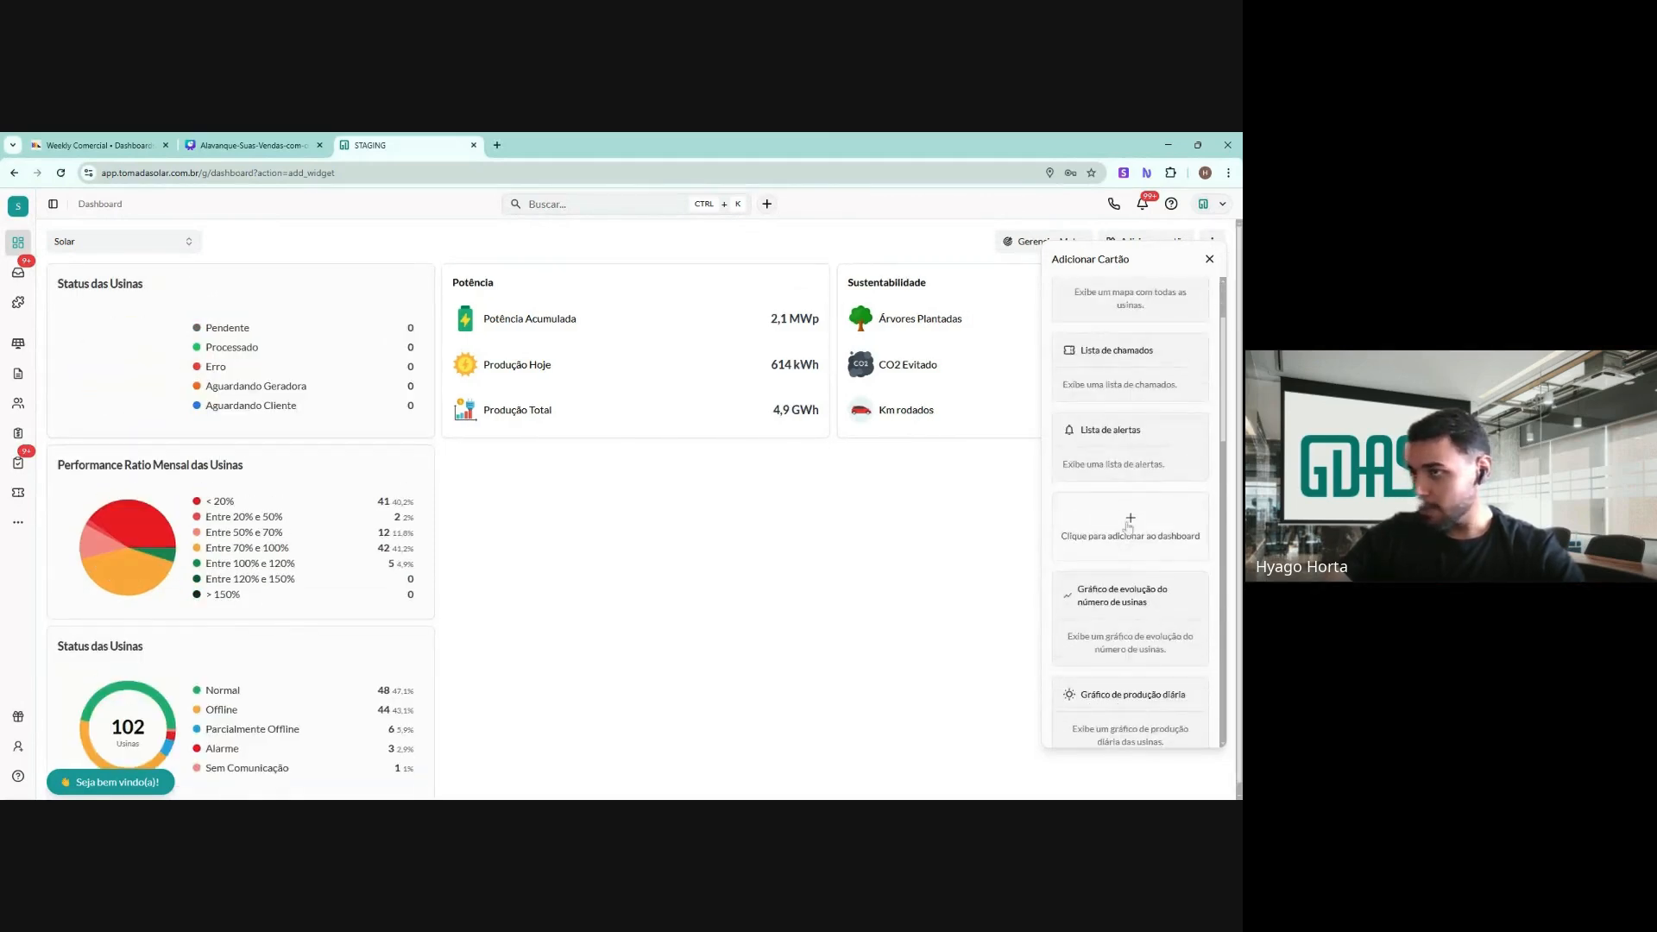
pyautogui.click(1127, 526)
pyautogui.click(1128, 529)
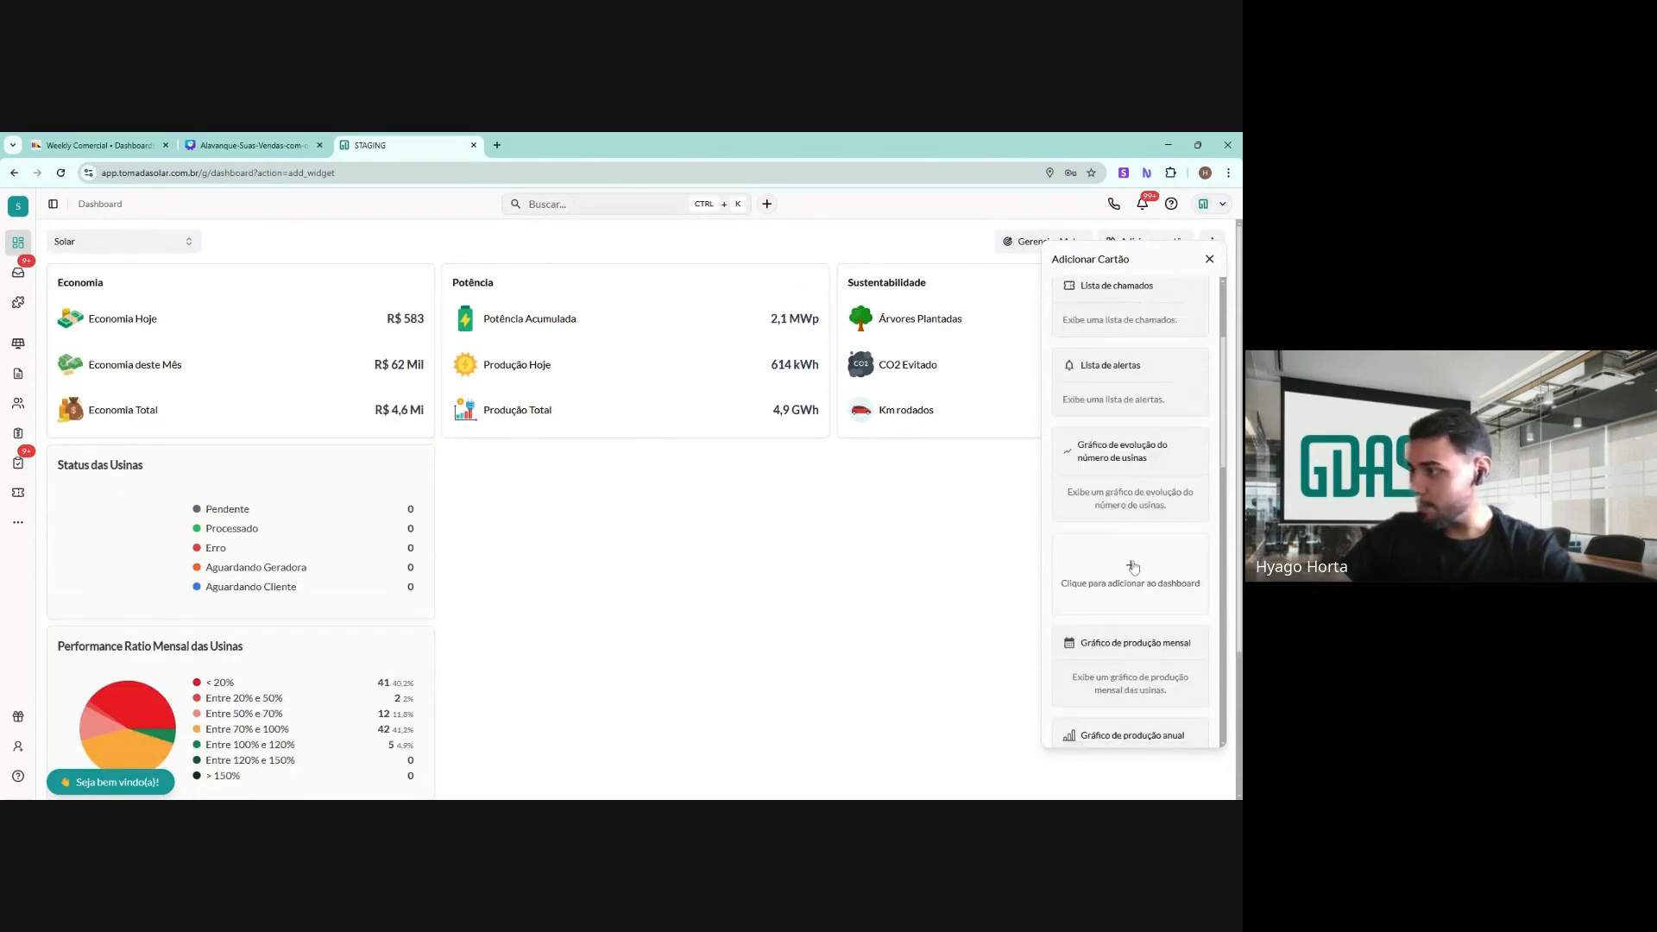
pyautogui.click(1137, 530)
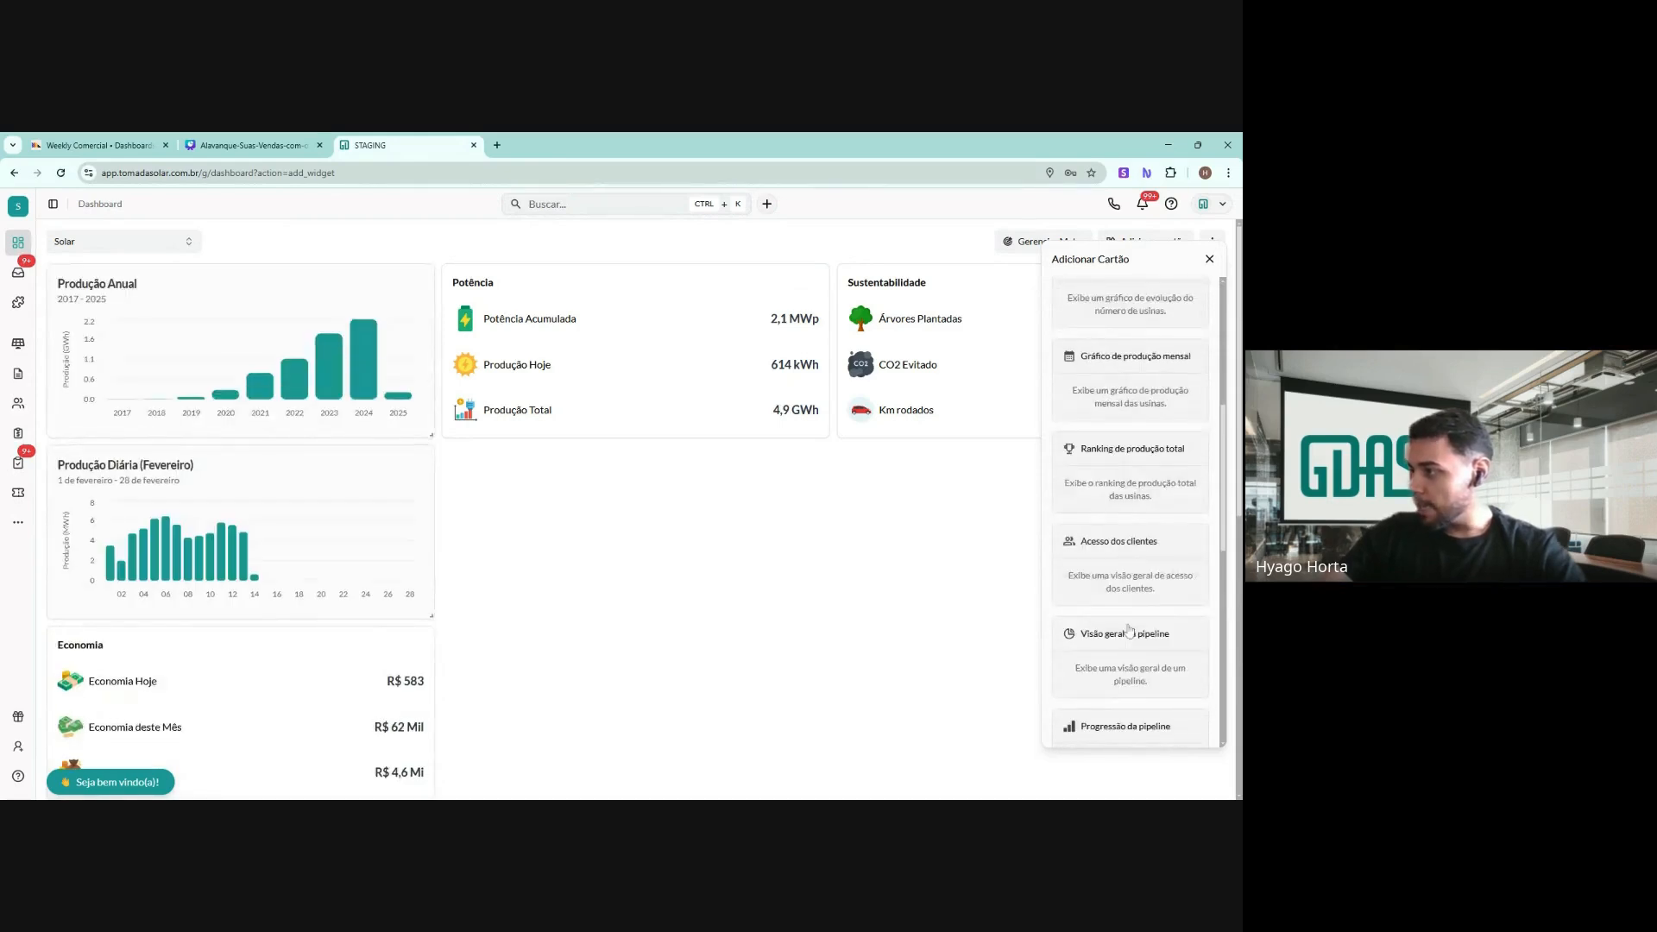
pyautogui.click(1149, 489)
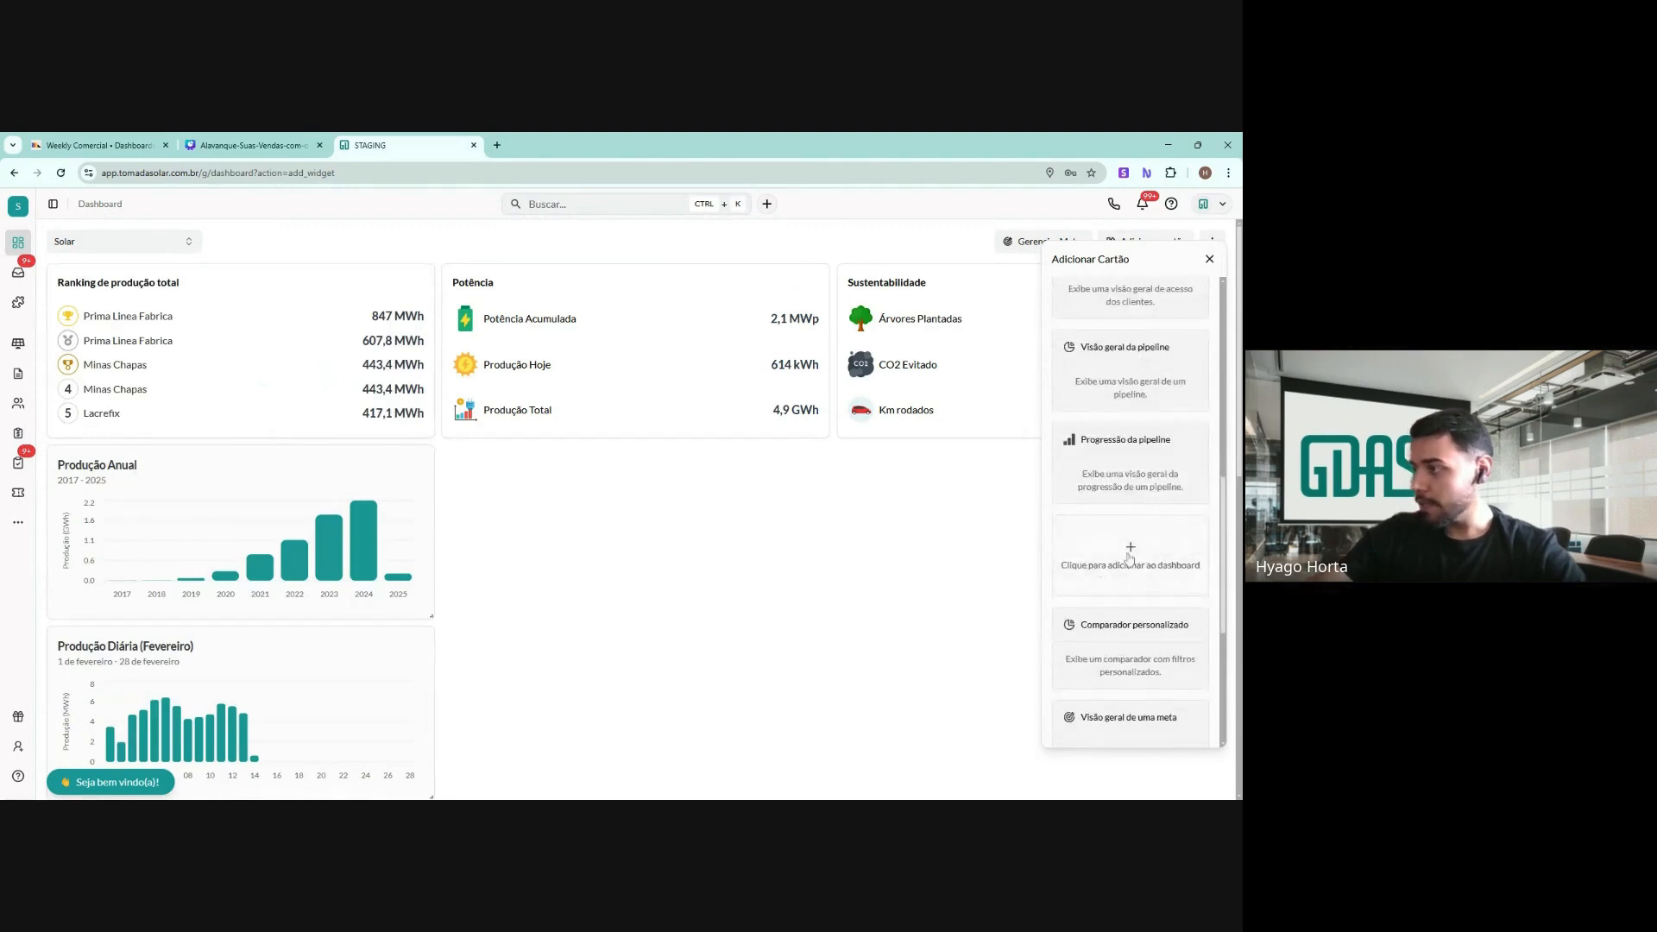
# Add a Contador personalizado card and enlarge it to the full width of its column
pyautogui.click(1135, 554)
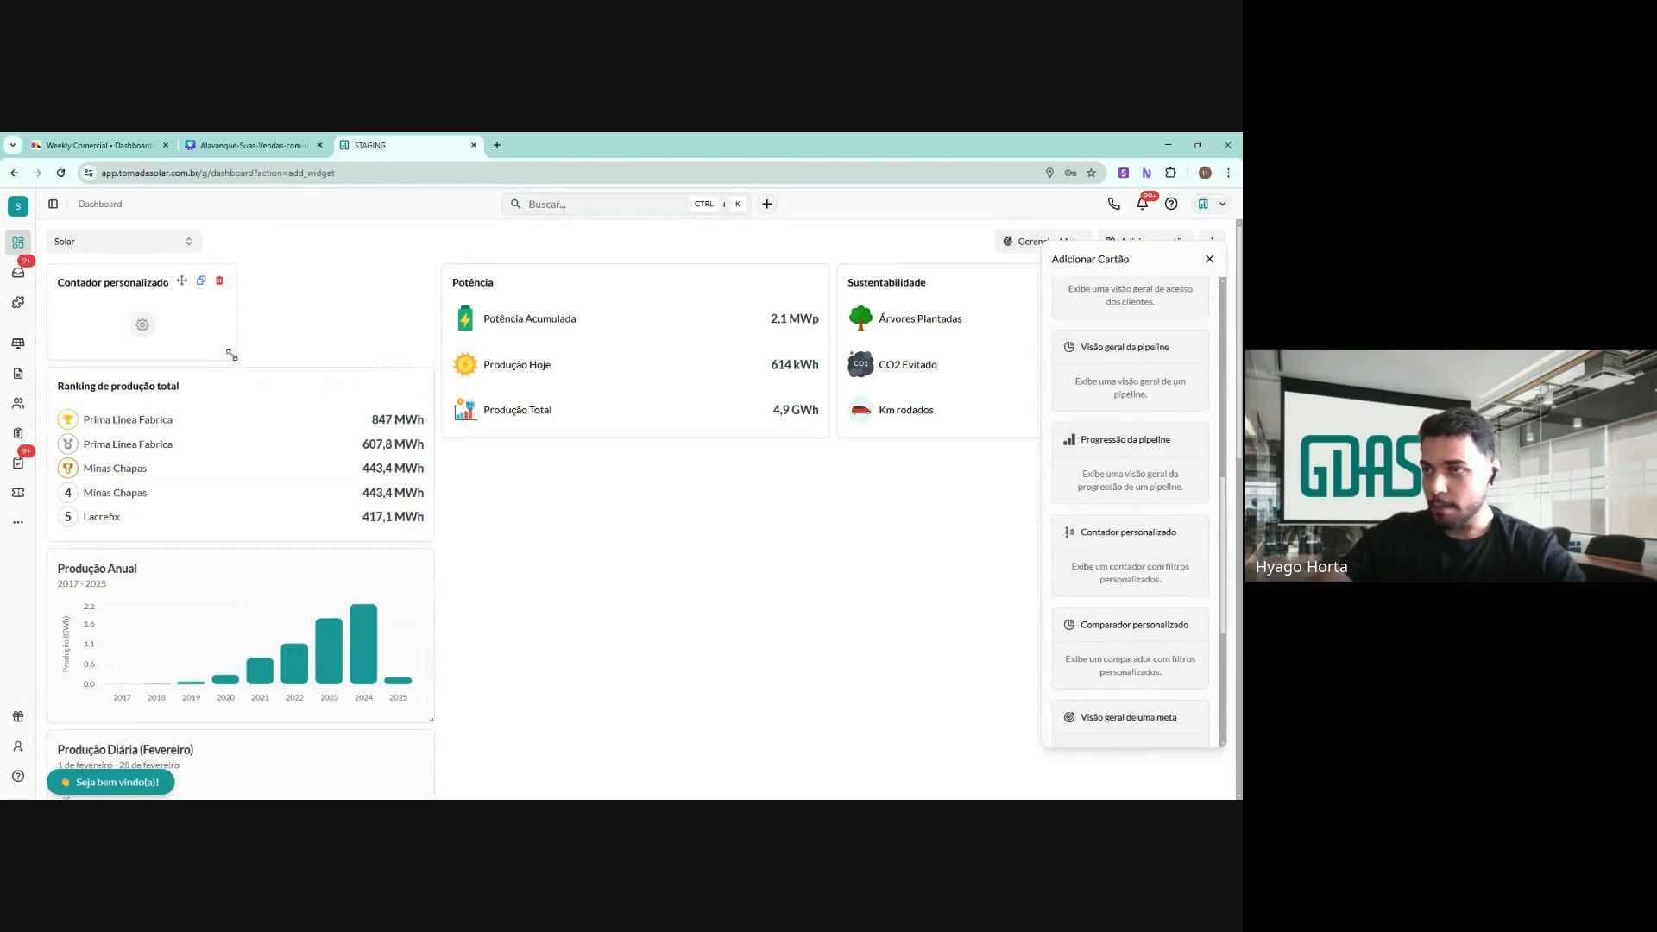
pyautogui.moveTo(232, 355); pyautogui.dragTo(639, 552)
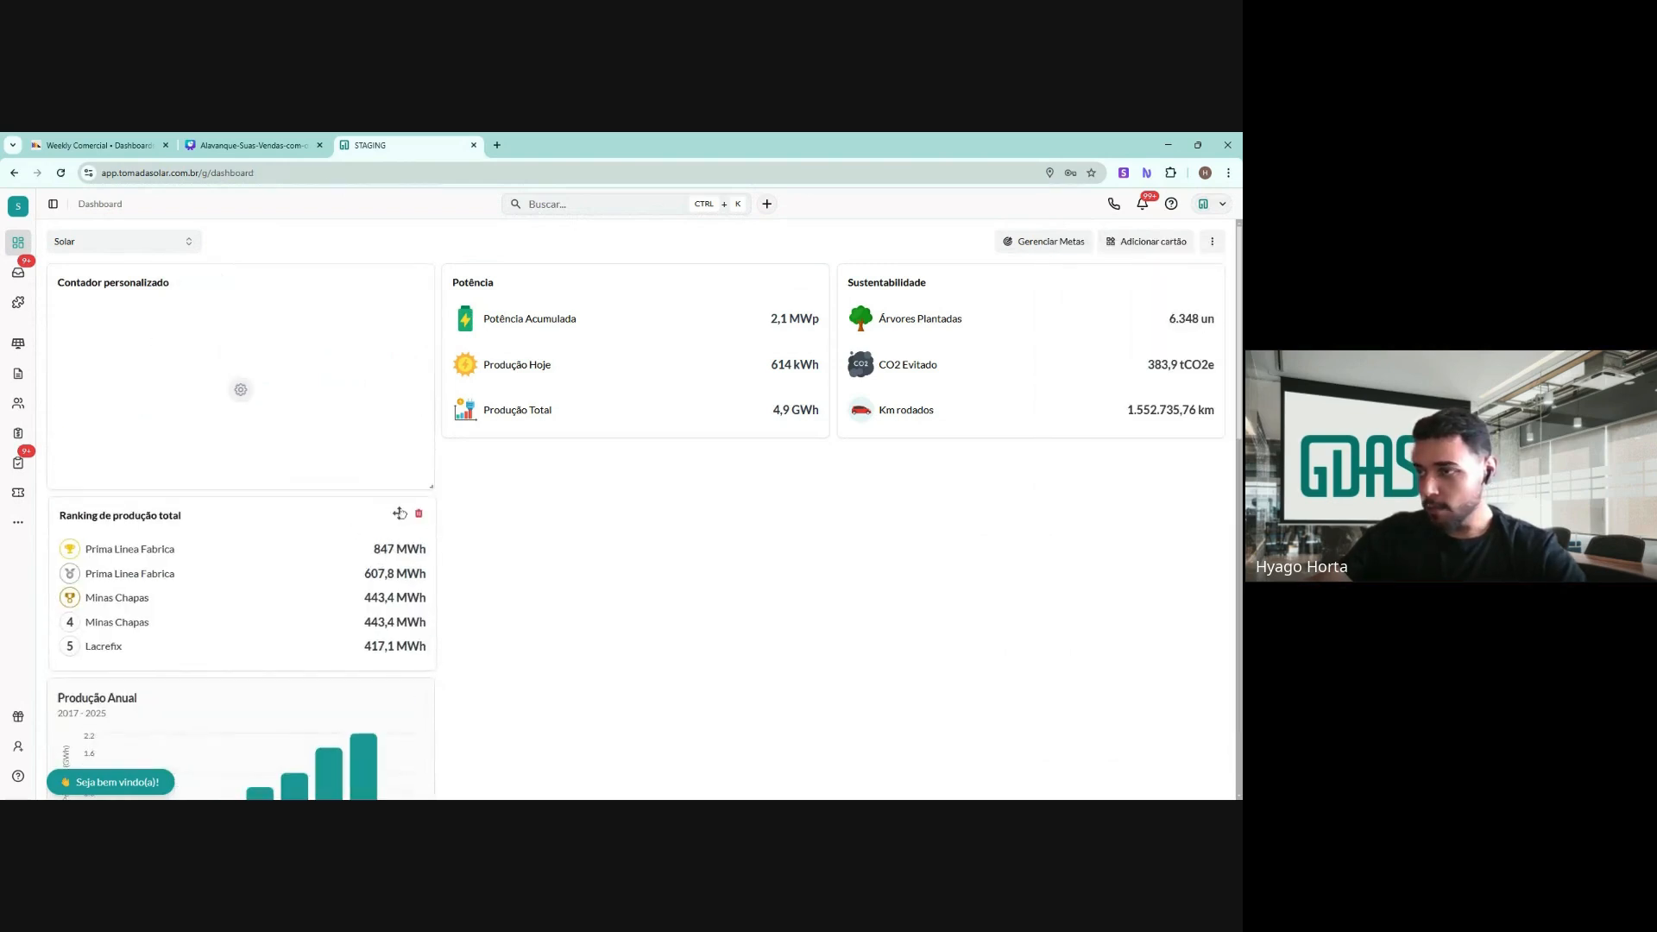
# Move Ranking de produção total under Potência, Produção Anual above the custom counter, and Produção Diária to the top of the middle column
pyautogui.moveTo(399, 514); pyautogui.dragTo(907, 468)
pyautogui.moveTo(400, 513); pyautogui.dragTo(545, 366)
pyautogui.moveTo(593, 277); pyautogui.dragTo(397, 280)
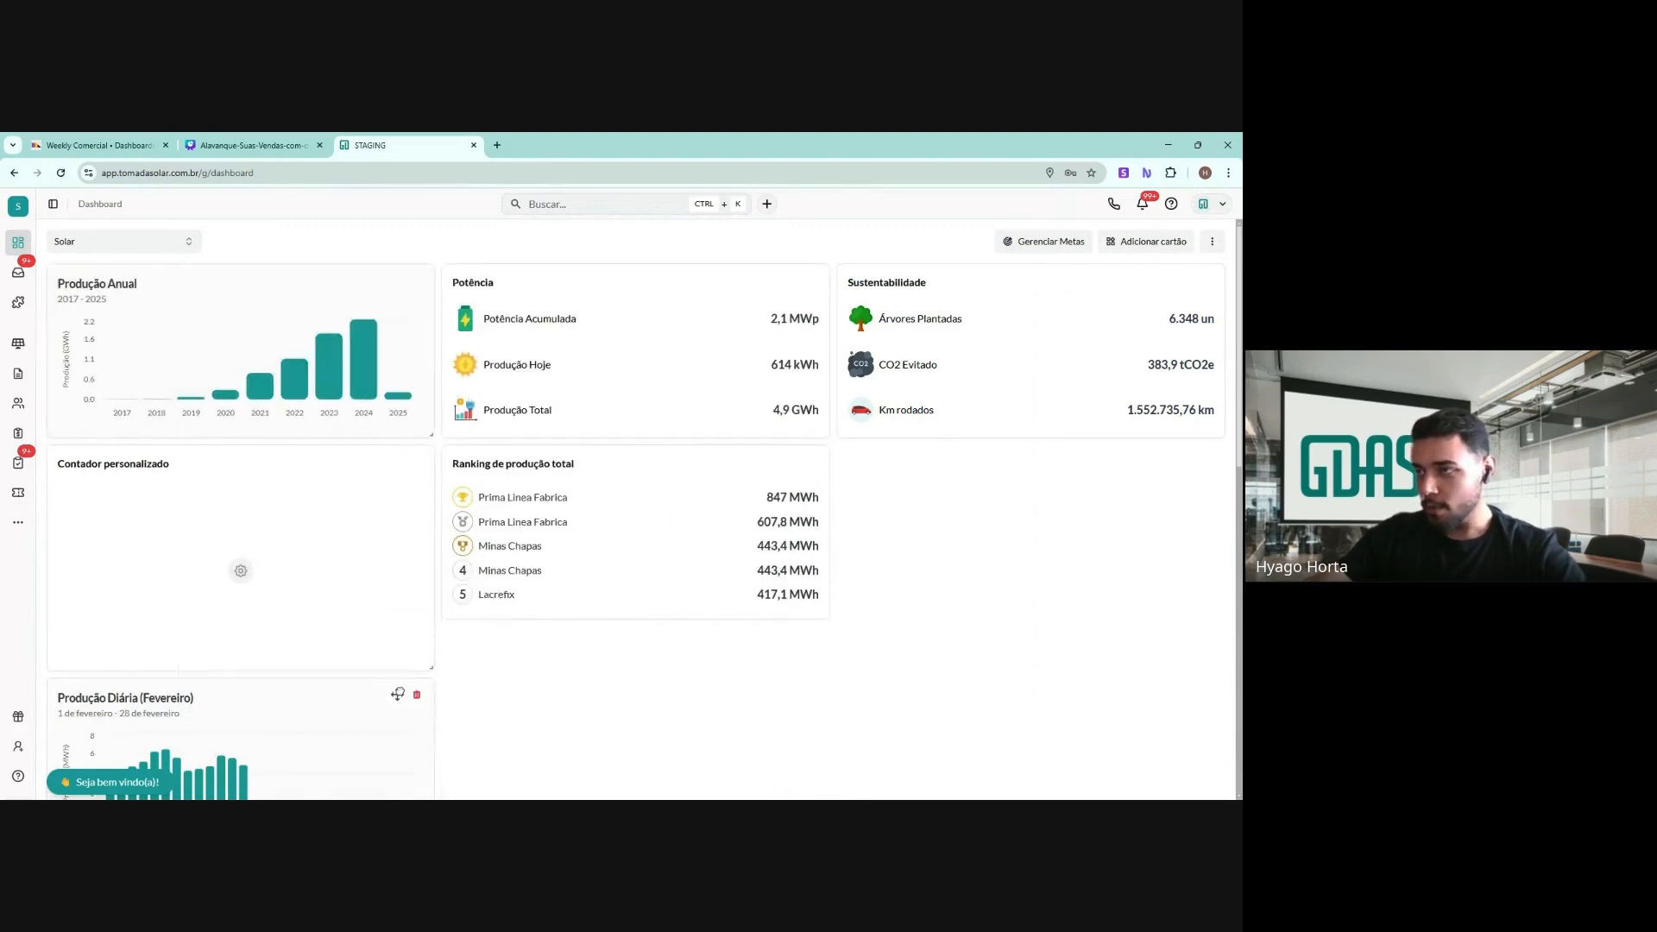
pyautogui.moveTo(397, 694); pyautogui.dragTo(903, 215)
pyautogui.scroll(-4, 417, 573)
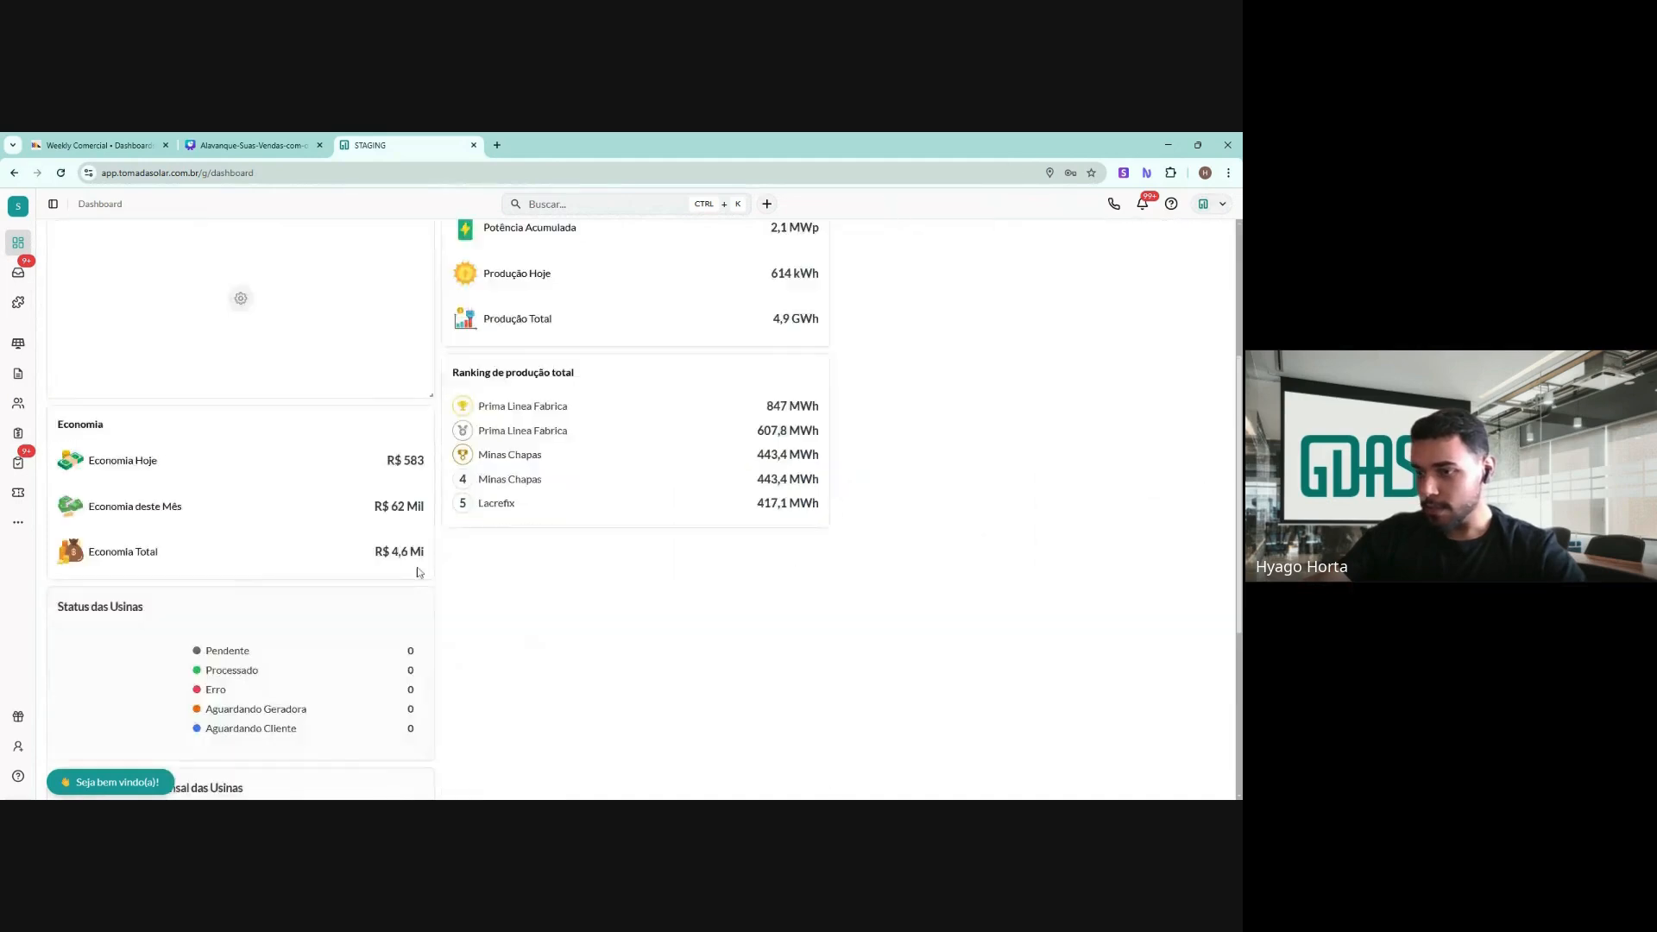
pyautogui.scroll(5, 290, 344)
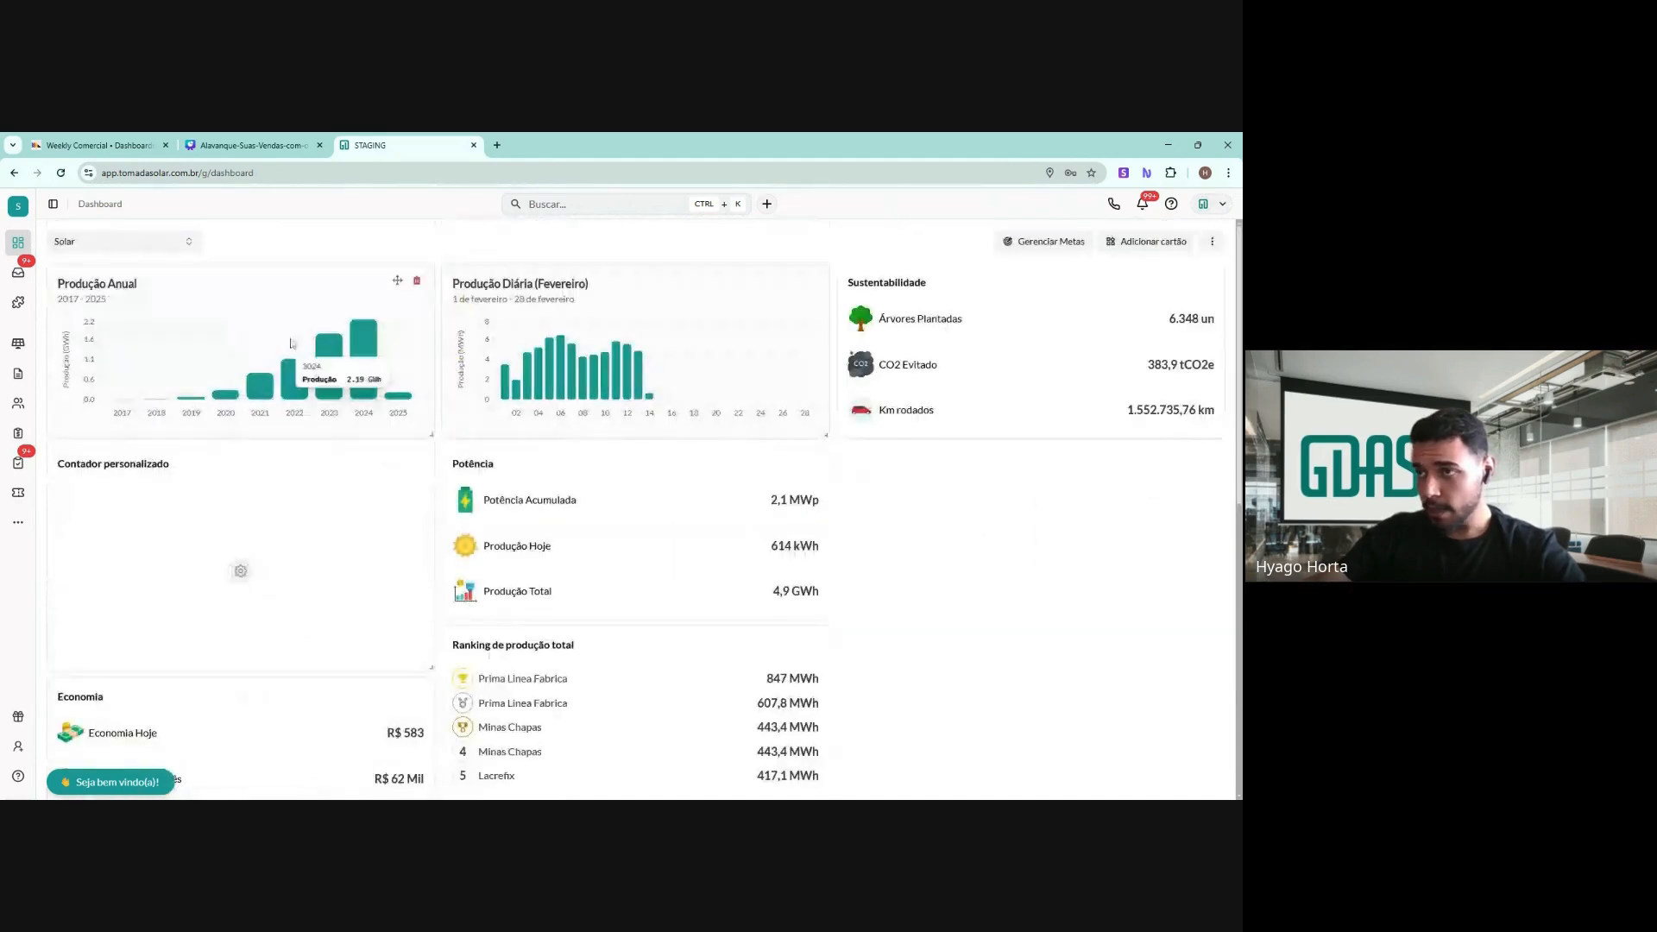
# Find the Gráfico de produção mensal card among the available cards and add it to the dashboard
pyautogui.click(1137, 245)
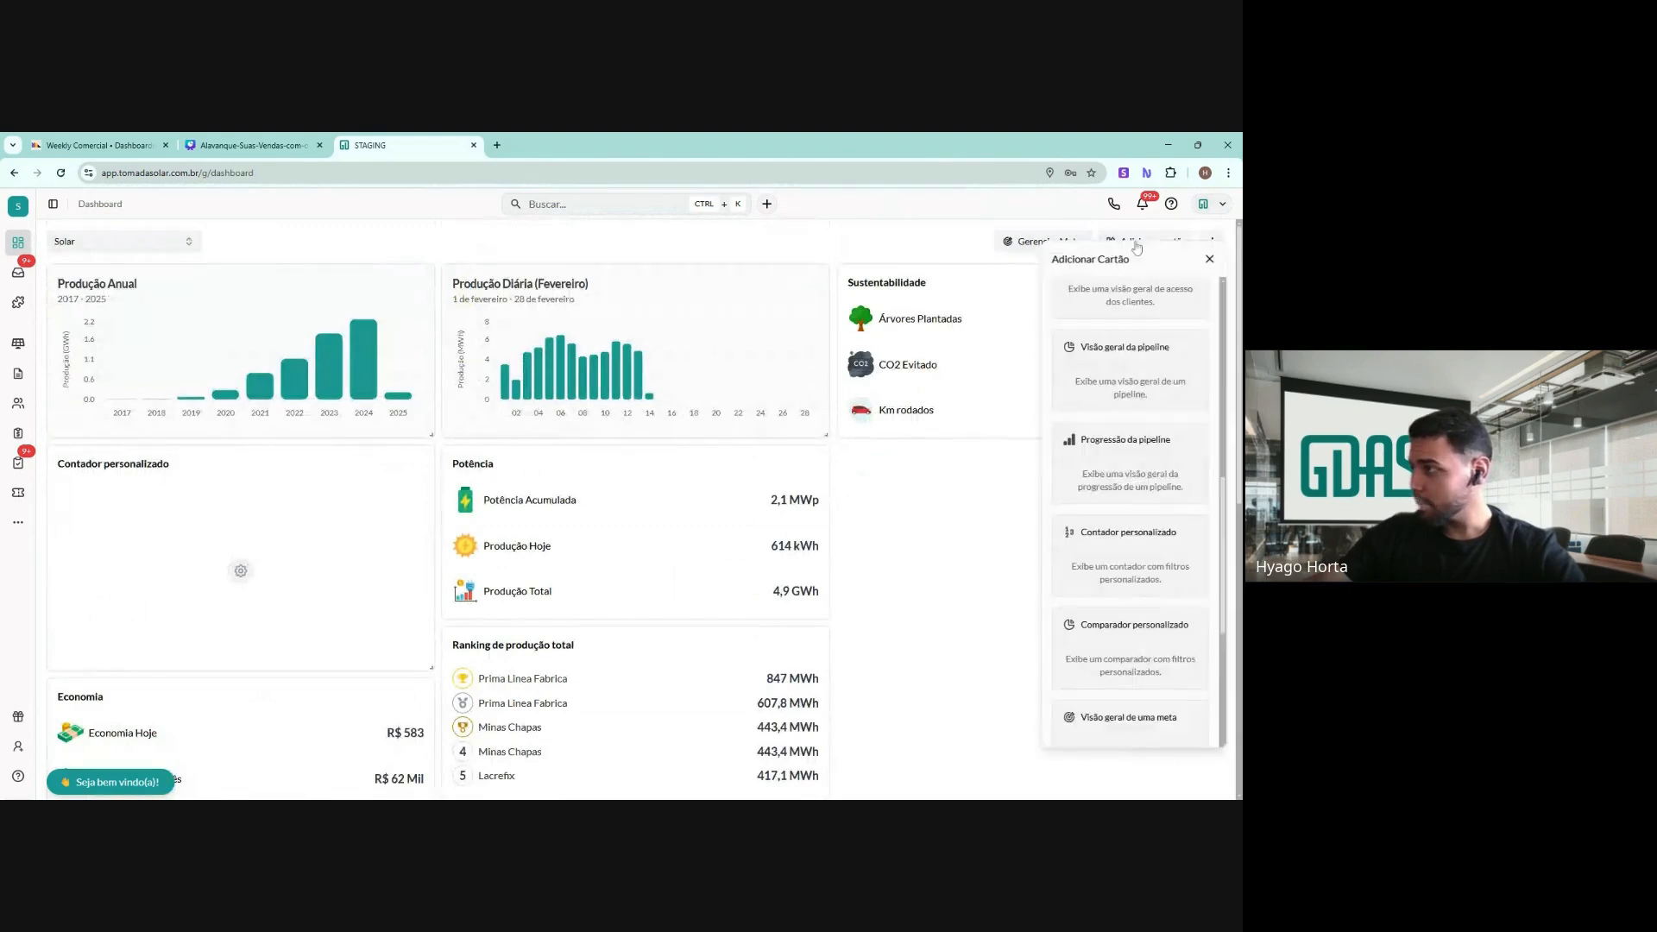
pyautogui.scroll(-3, 1113, 474)
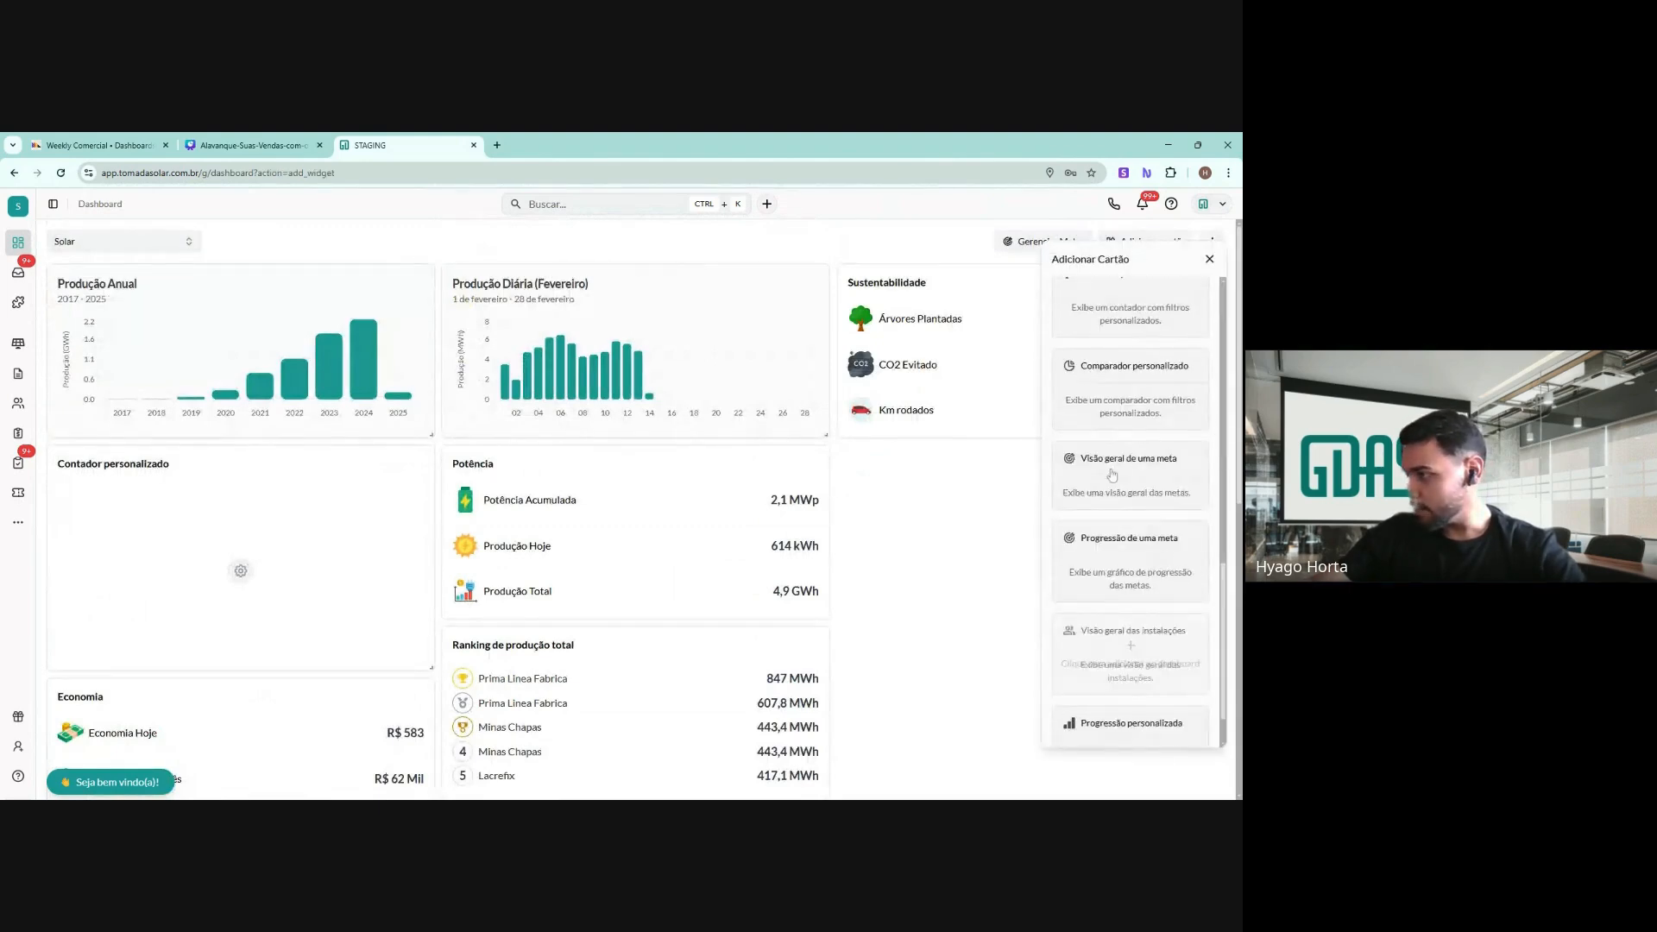
pyautogui.scroll(3, 1146, 636)
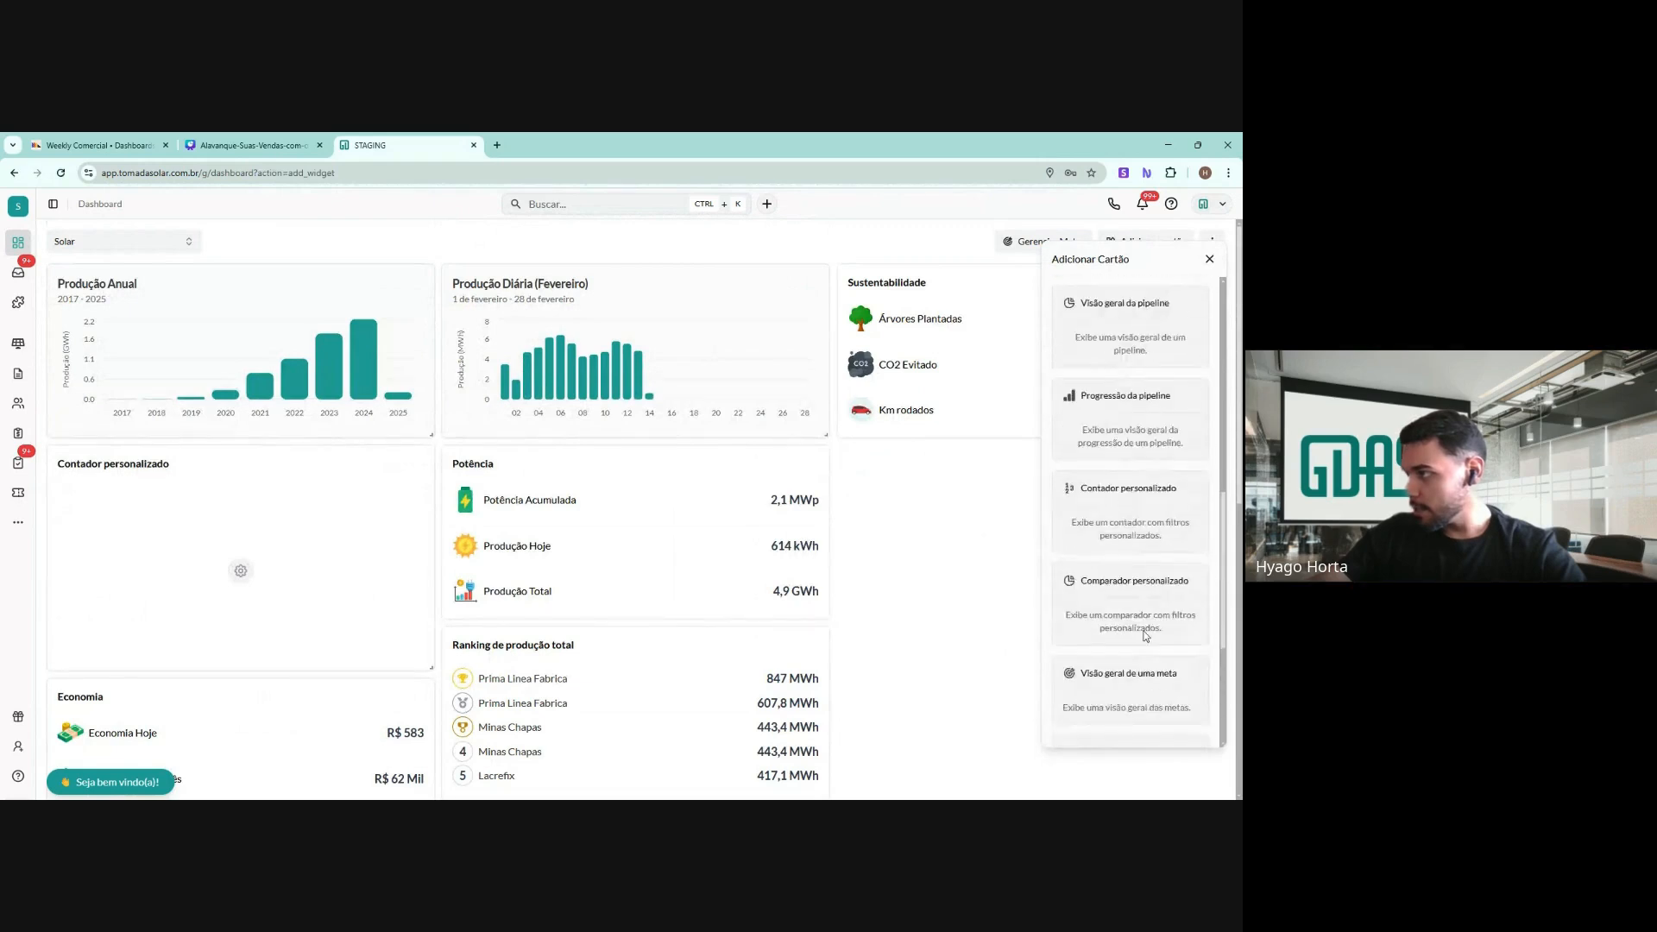
pyautogui.scroll(3, 1146, 637)
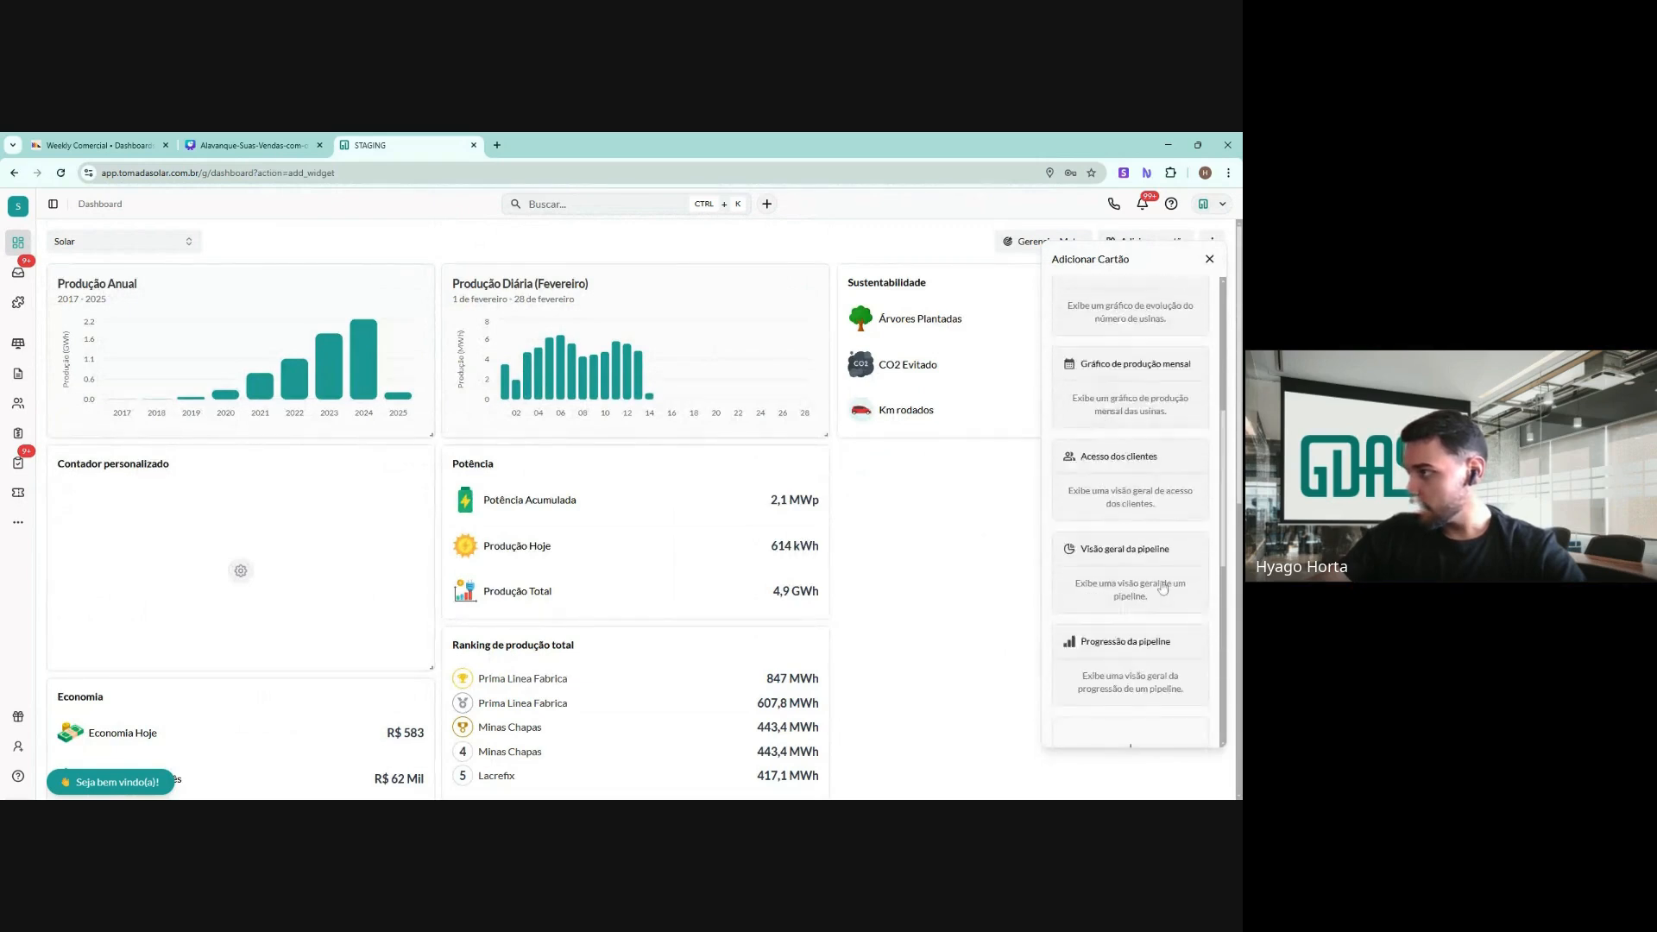
pyautogui.scroll(2, 1131, 518)
pyautogui.click(1131, 507)
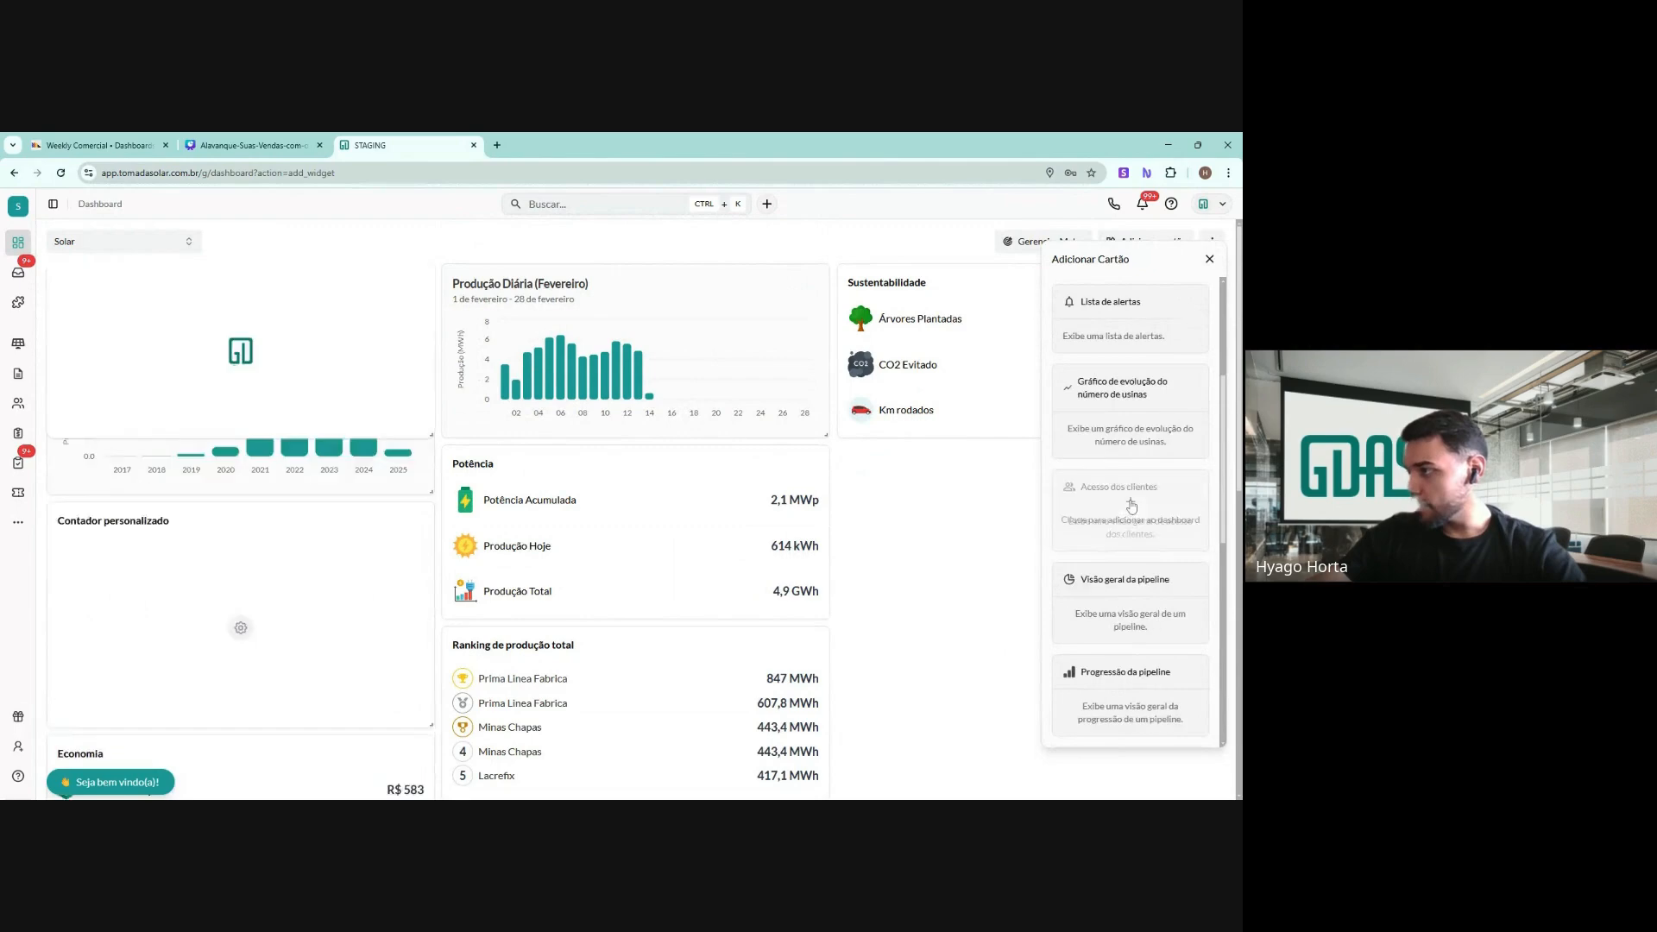
# Arrange the top row so Produção Mensal follows Produção Anual and Produção Diária sits above Sustentabilidade
pyautogui.moveTo(398, 279); pyautogui.dragTo(792, 280)
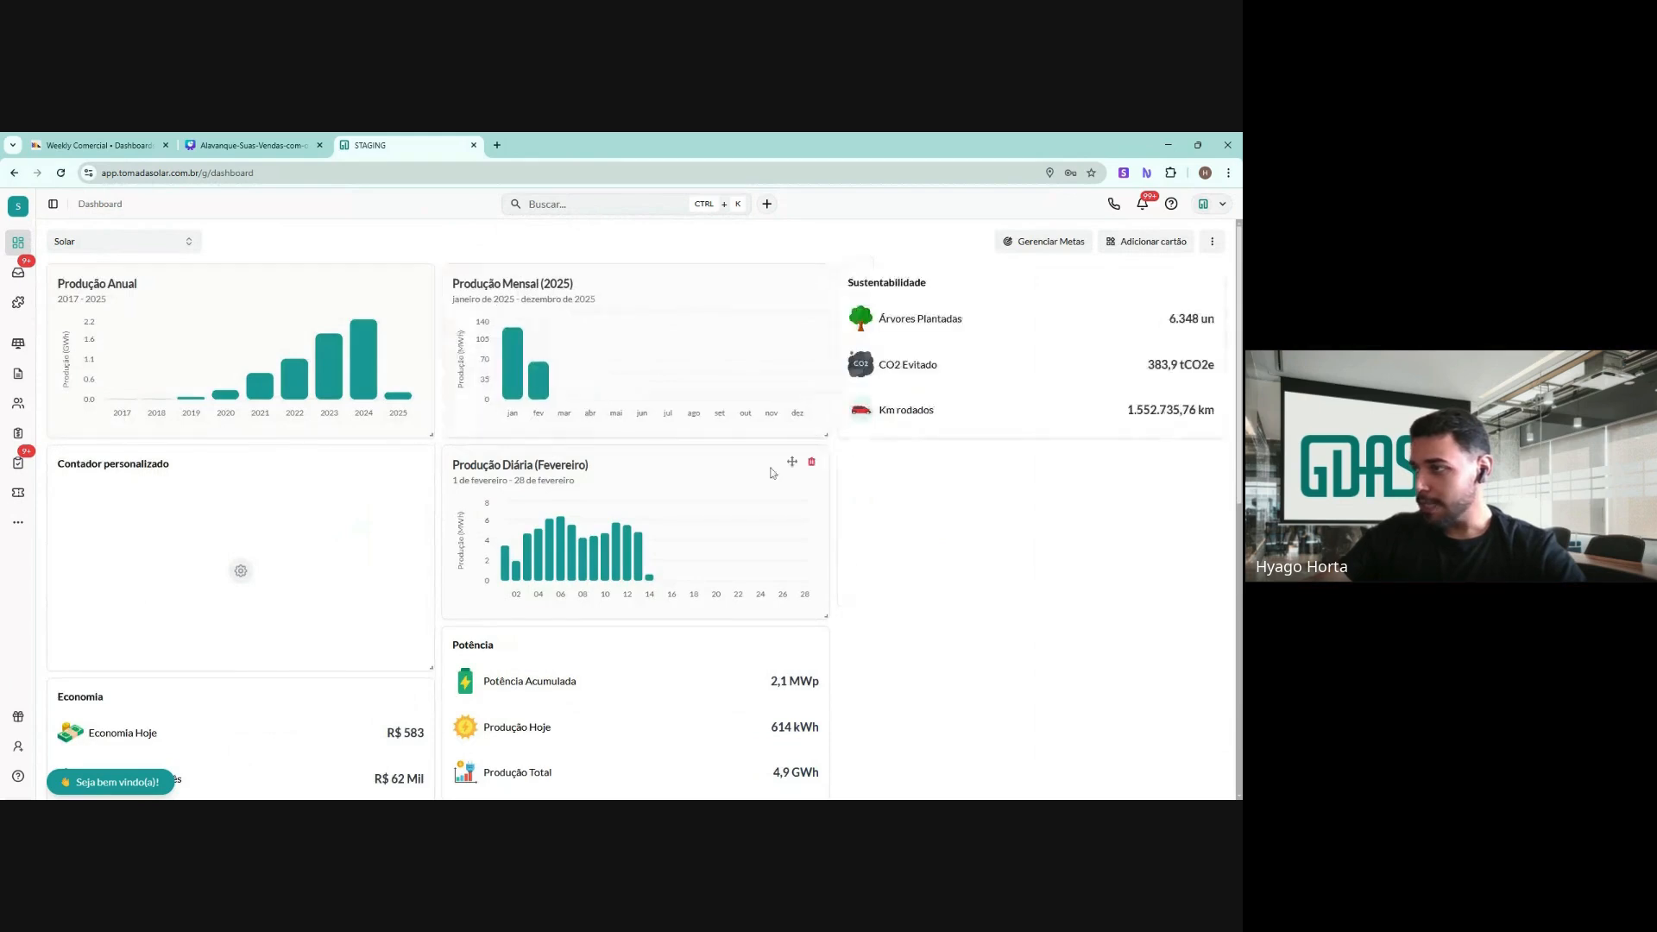
pyautogui.moveTo(793, 462); pyautogui.dragTo(1139, 285)
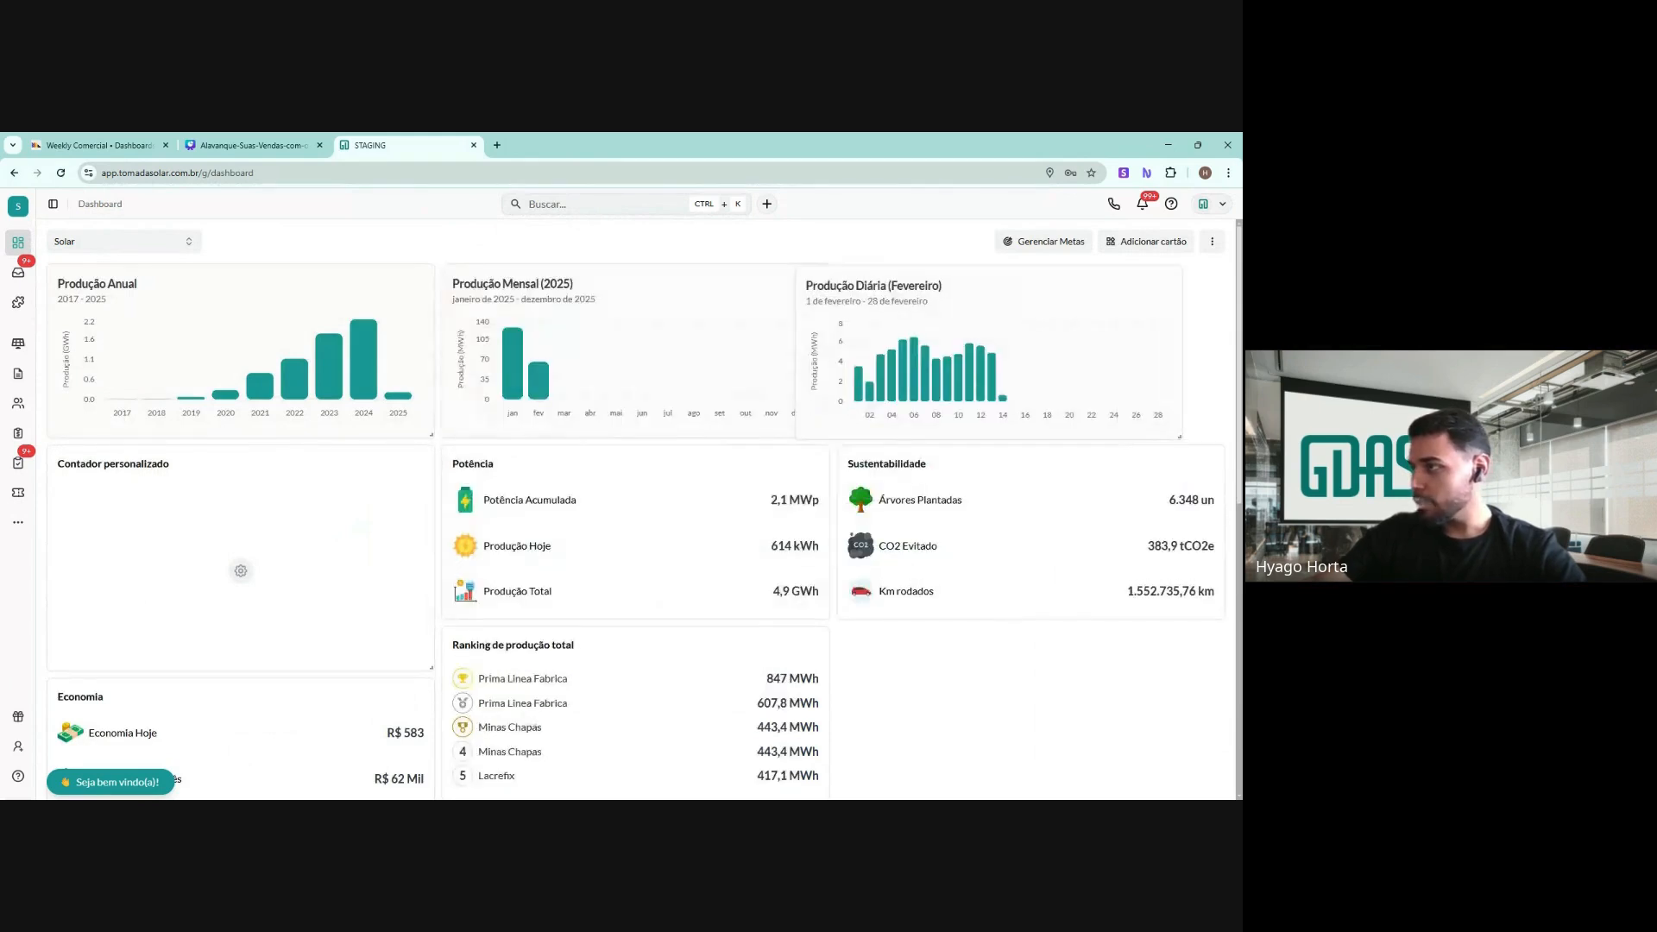
pyautogui.moveTo(518, 377)
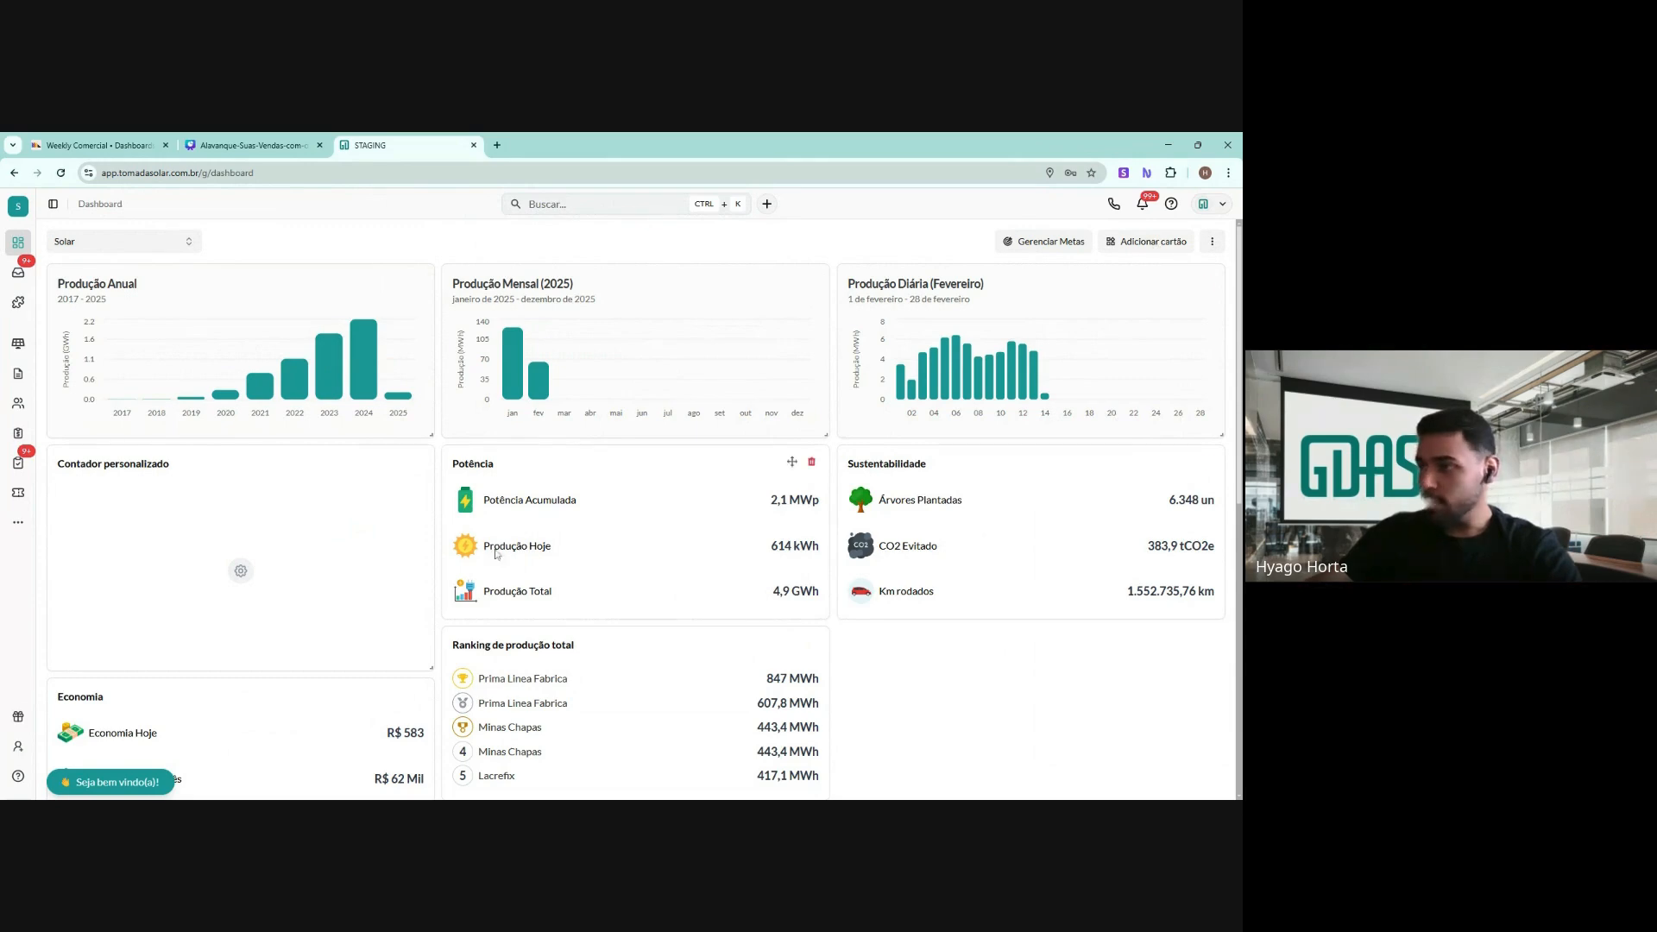
# Reorder the middle column so the Ranking de produção total card sits above the Potência card
pyautogui.scroll(-2, 489, 561)
pyautogui.moveTo(792, 456); pyautogui.dragTo(807, 518)
pyautogui.scroll(2, 807, 517)
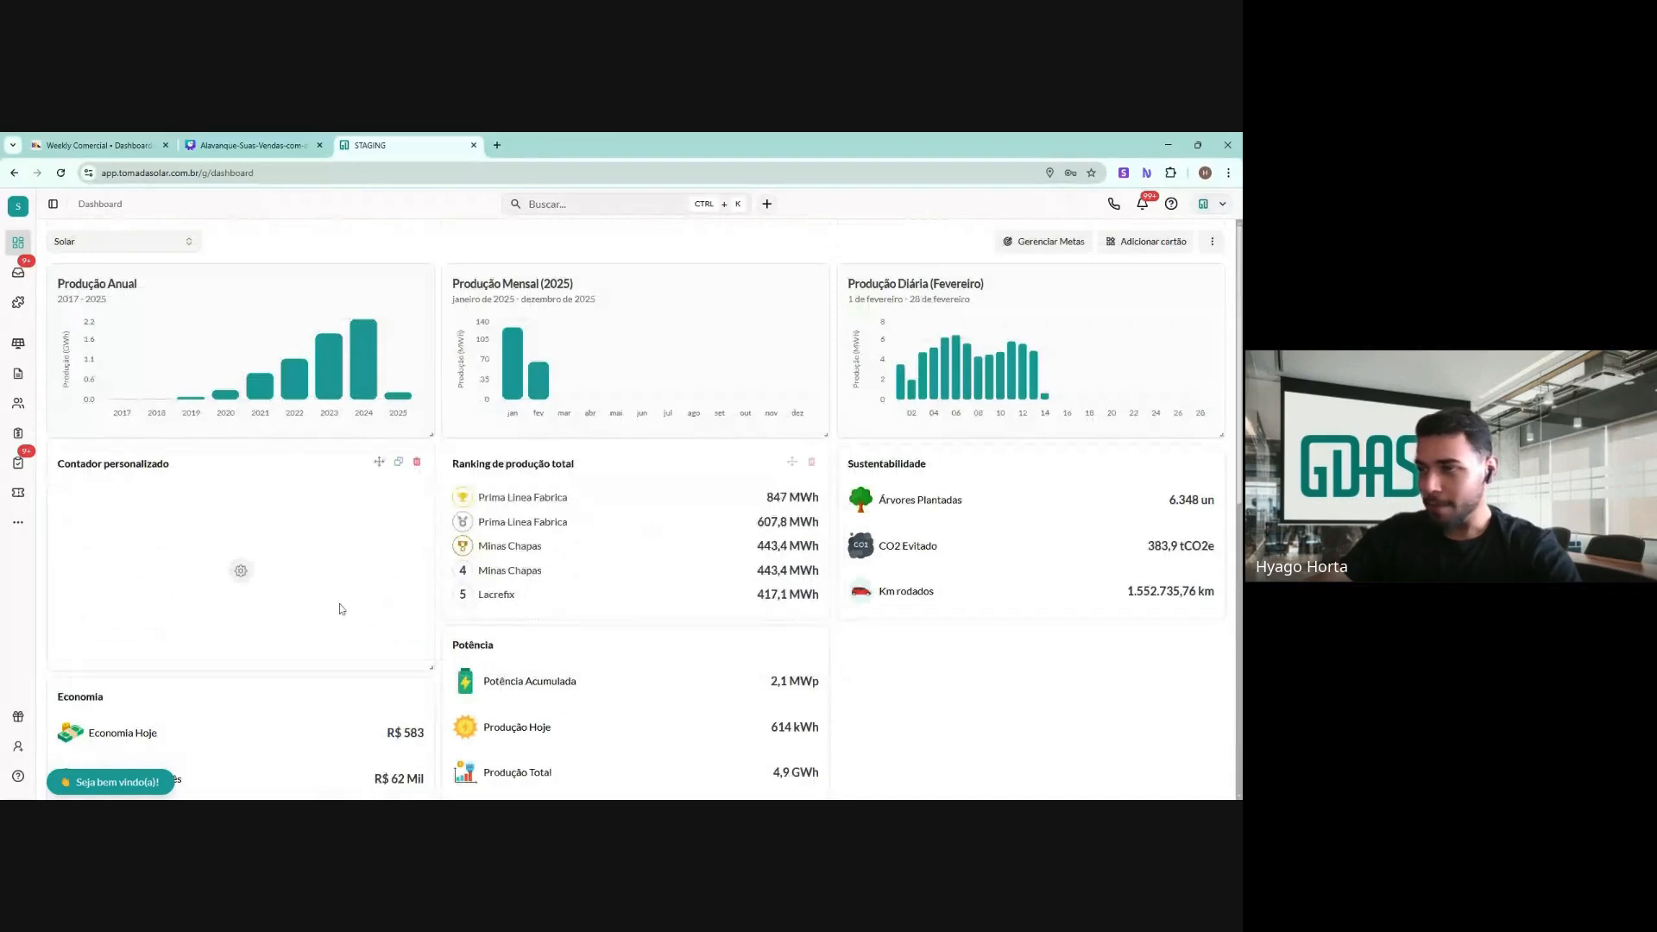
# Point out the plants and production values in the Ranking de produção total card with temporary pen marks
pyautogui.moveTo(732, 469)
pyautogui.mouseDown()
pyautogui.moveTo(714, 484)
pyautogui.moveTo(757, 500)
pyautogui.mouseUp()
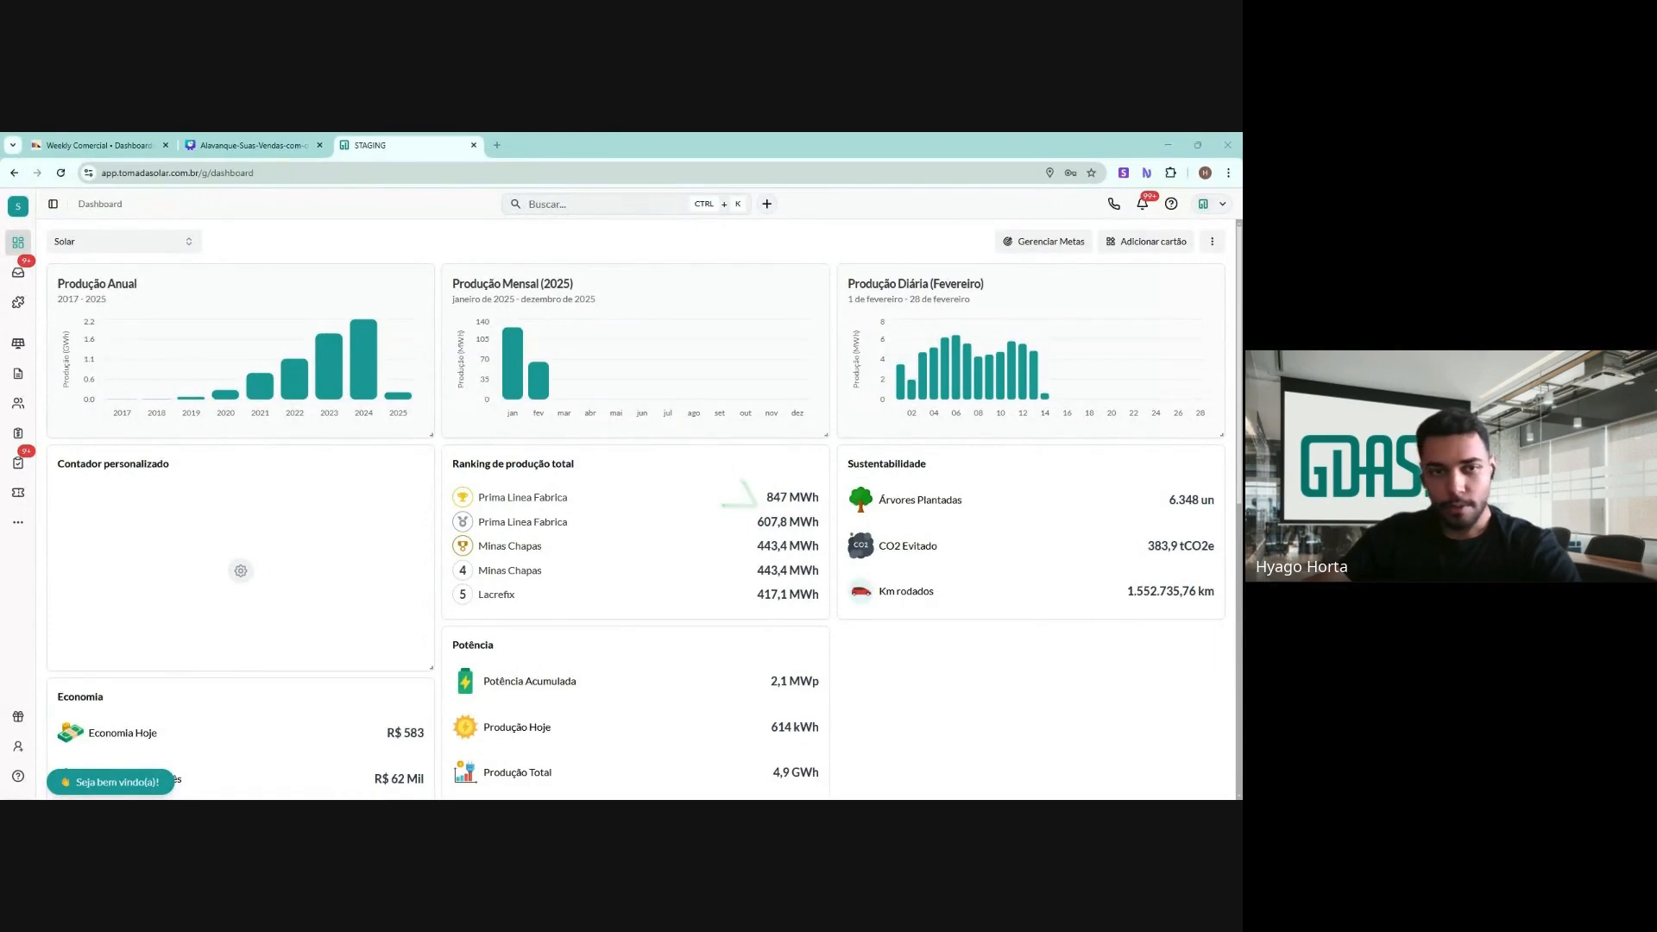
pyautogui.moveTo(587, 502)
pyautogui.mouseDown()
pyautogui.moveTo(622, 499)
pyautogui.moveTo(592, 572)
pyautogui.mouseUp()
pyautogui.moveTo(562, 606); pyautogui.dragTo(569, 606)
# Move the Economia card between the Produção Diária and Sustentabilidade cards
pyautogui.scroll(-4, 403, 500)
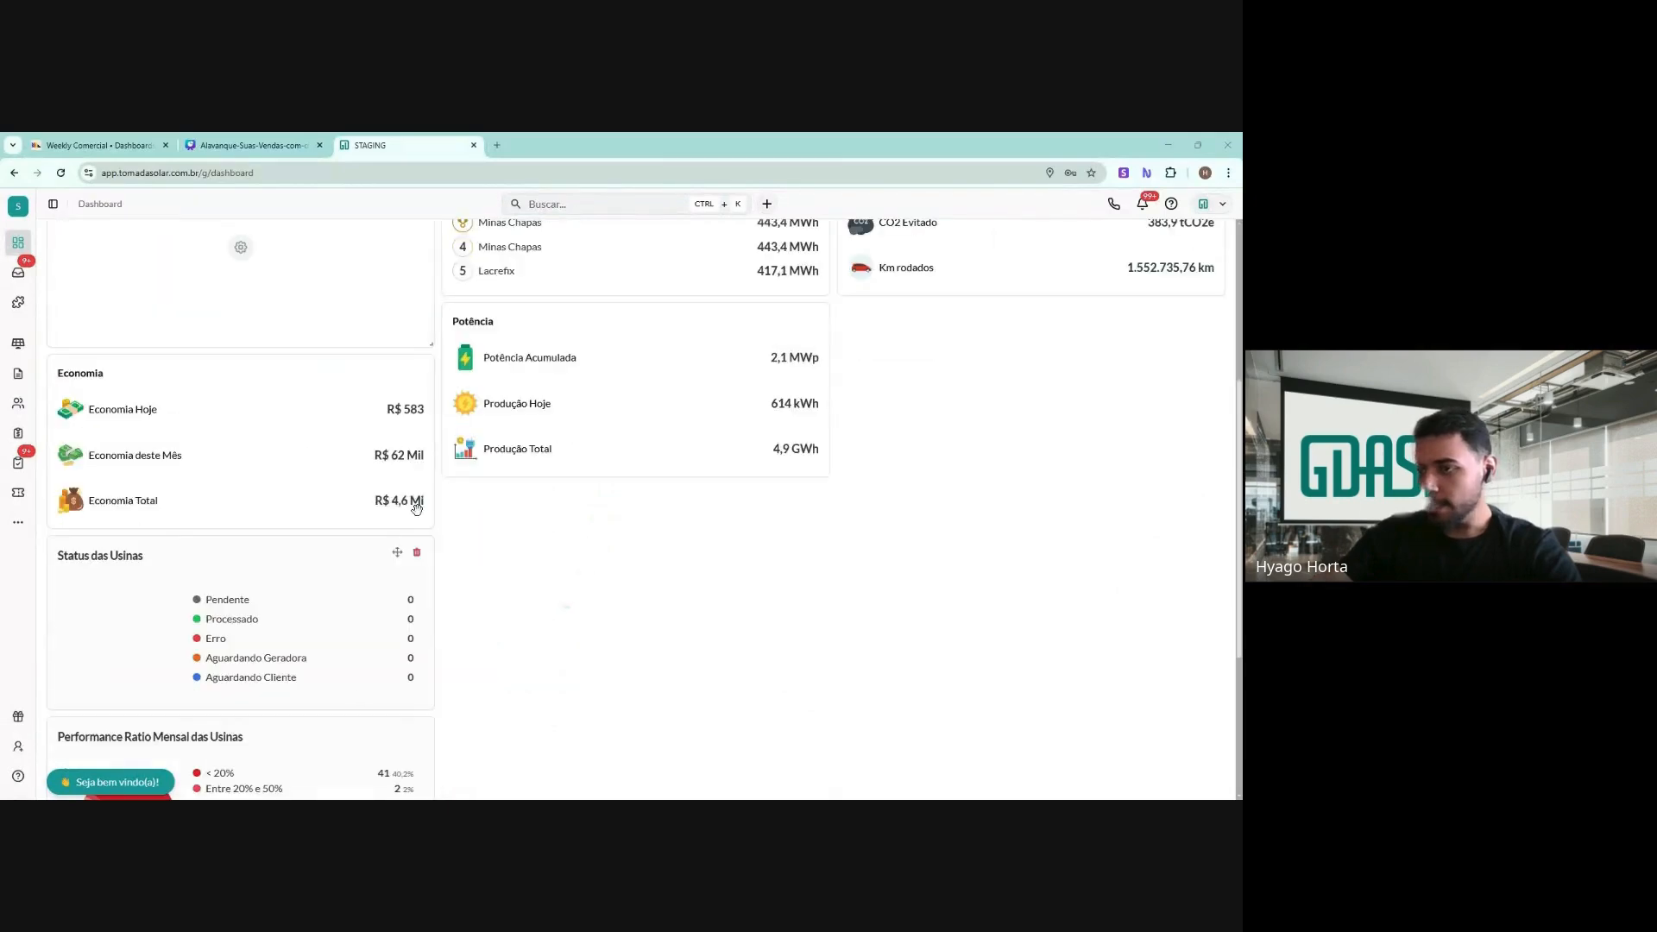
pyautogui.scroll(2, 403, 500)
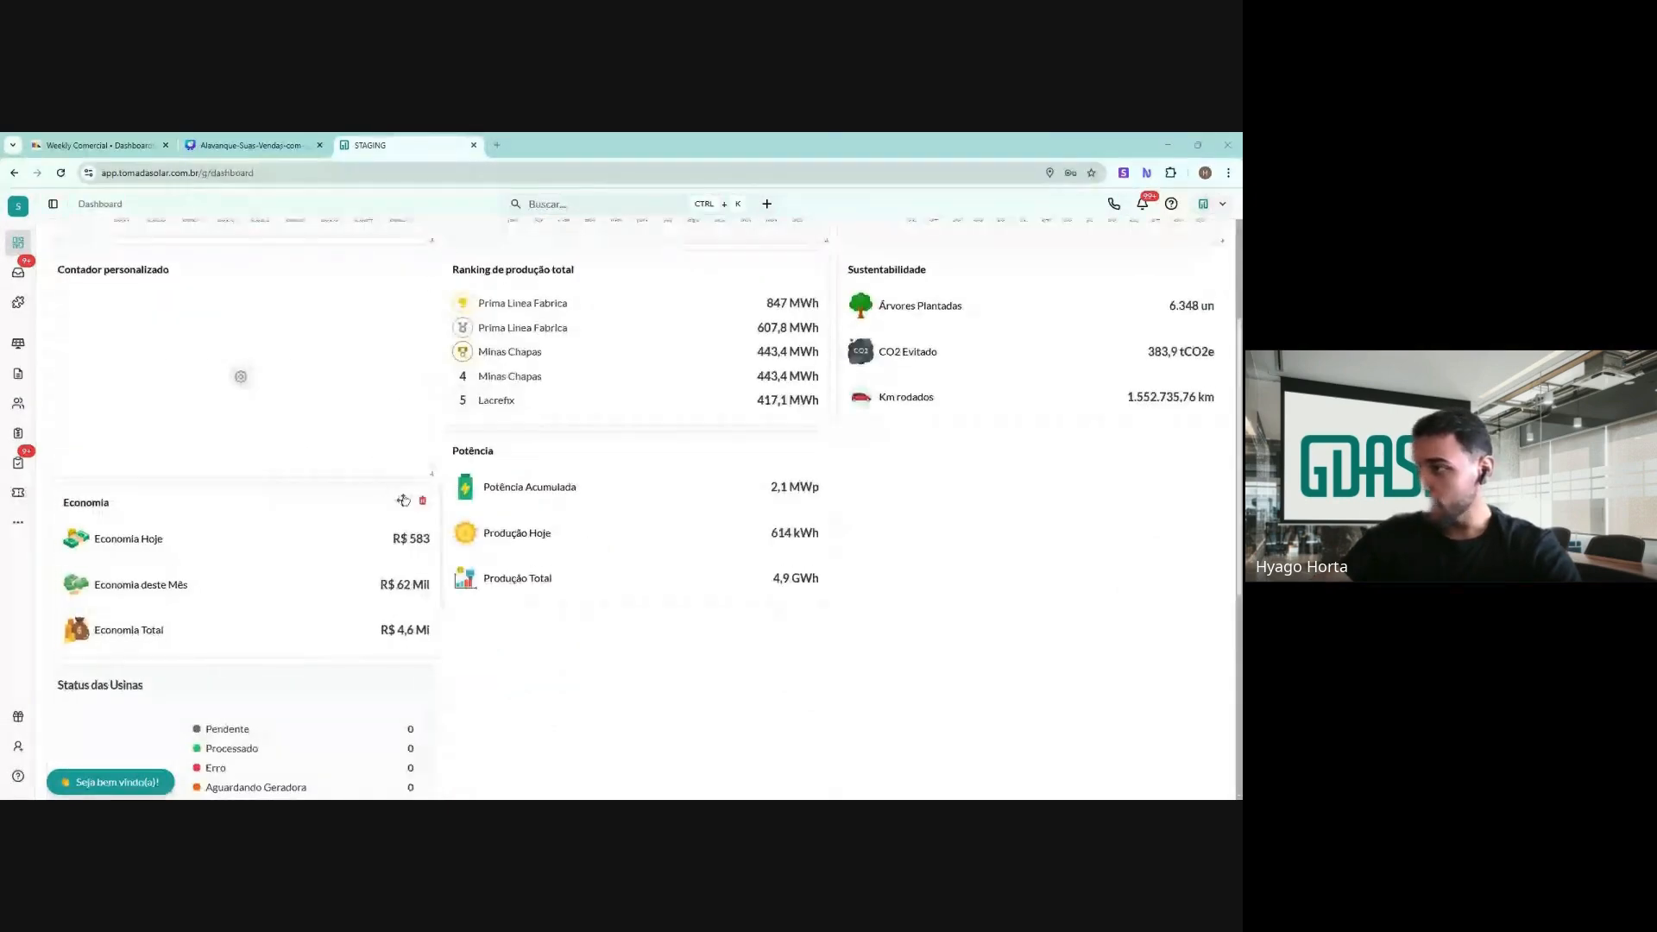
pyautogui.moveTo(403, 500); pyautogui.dragTo(1188, 268)
pyautogui.scroll(3, 1016, 489)
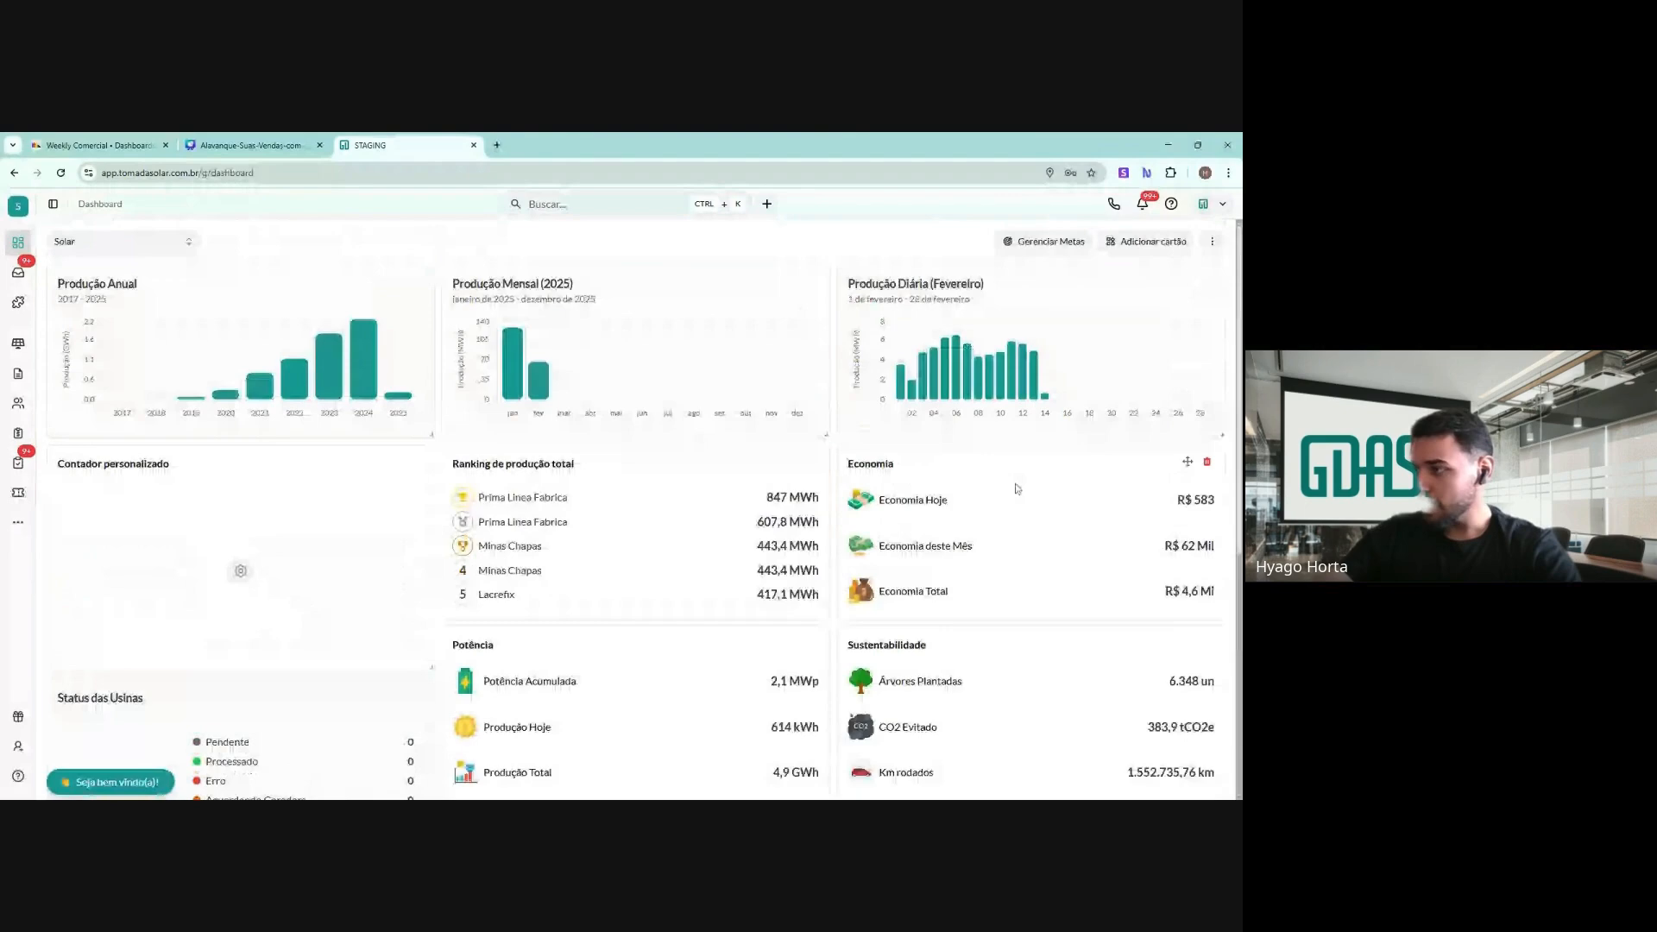
# Move the Performance Ratio Mensal das Usinas card between the Produção Anual and Contador personalizado cards
pyautogui.moveTo(1114, 500)
pyautogui.mouseDown()
pyautogui.moveTo(1158, 499)
pyautogui.moveTo(1122, 597)
pyautogui.moveTo(1139, 598)
pyautogui.mouseUp()
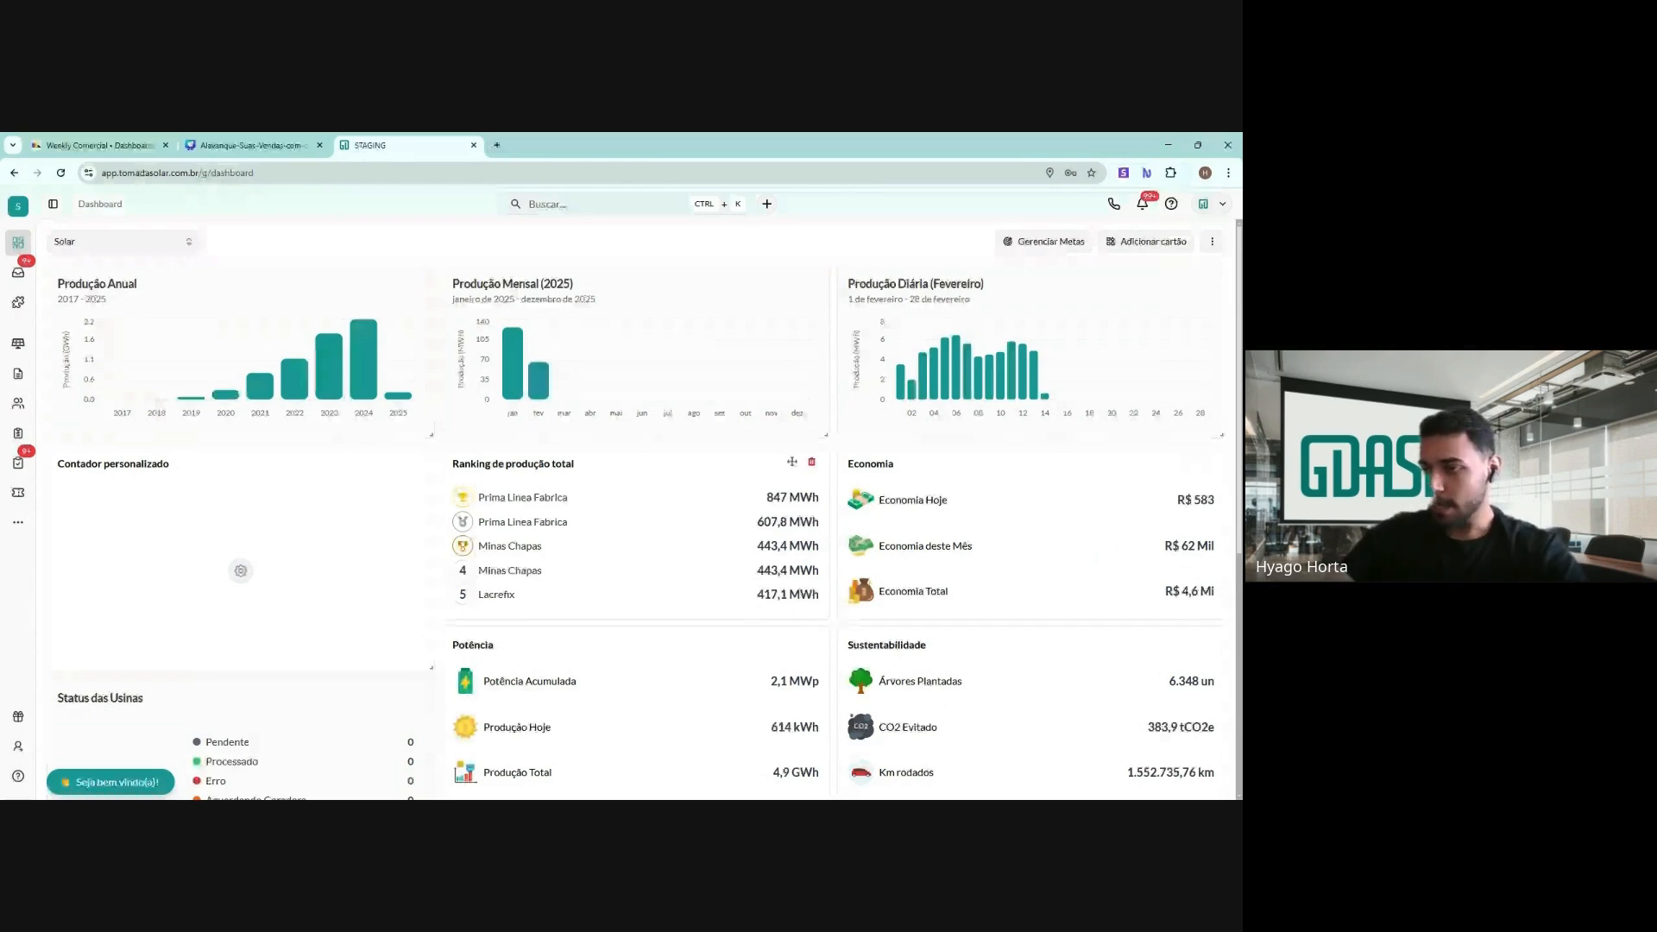
pyautogui.scroll(-5, 425, 514)
pyautogui.moveTo(393, 488); pyautogui.dragTo(396, 381)
pyautogui.scroll(3, 681, 541)
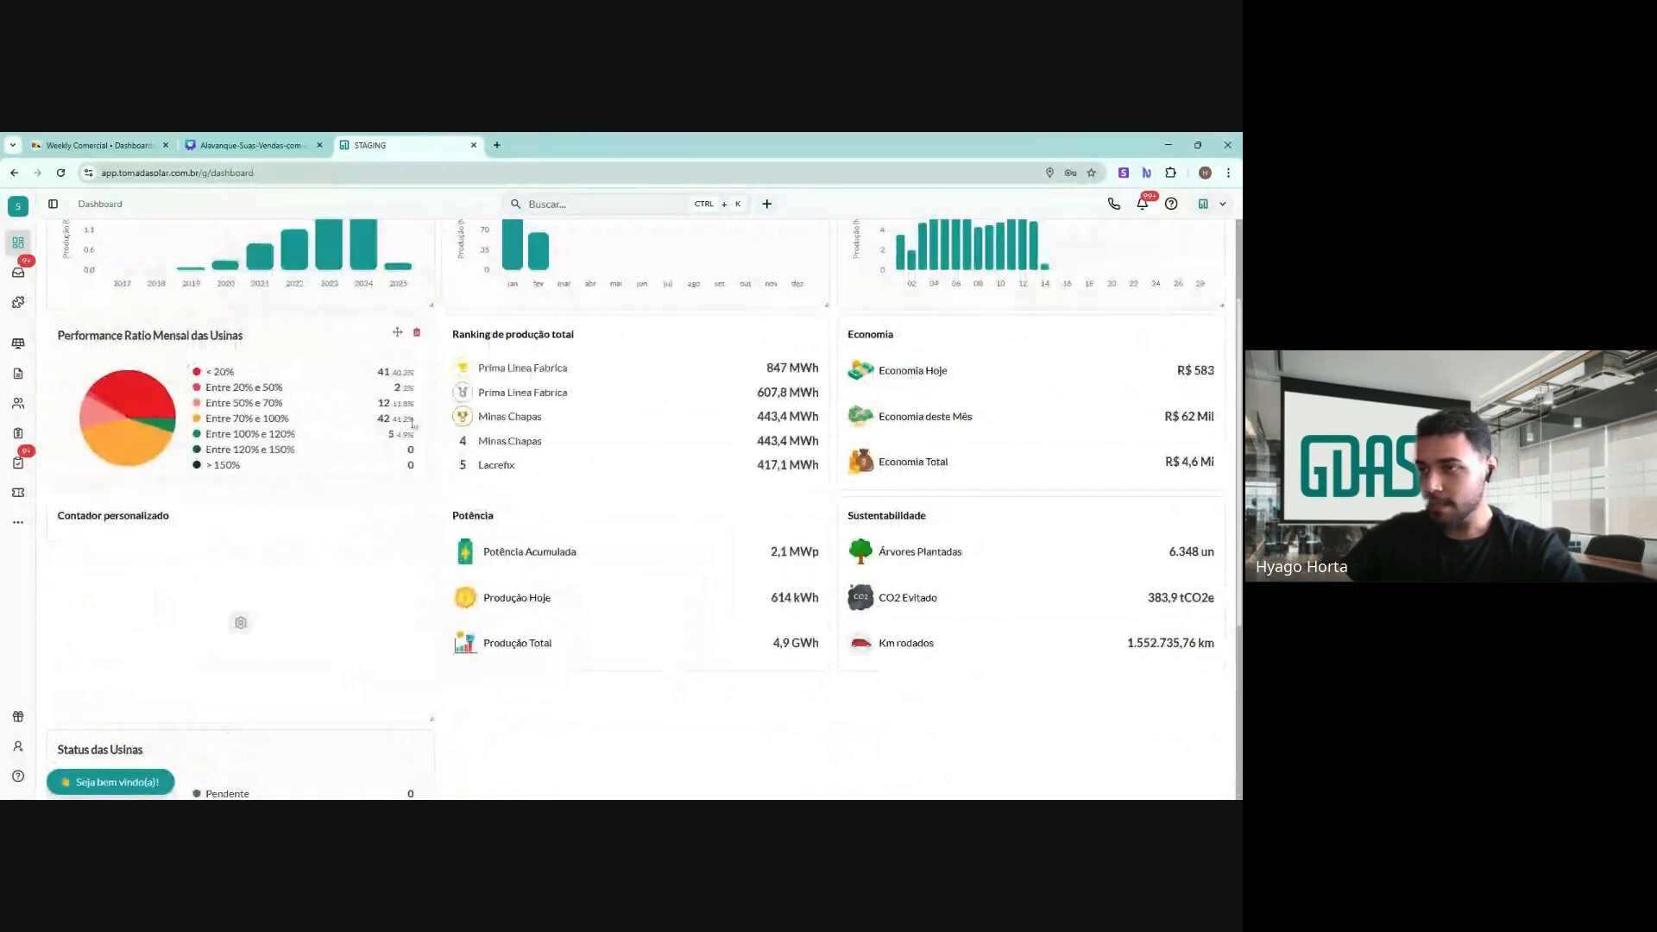
pyautogui.scroll(2, 385, 499)
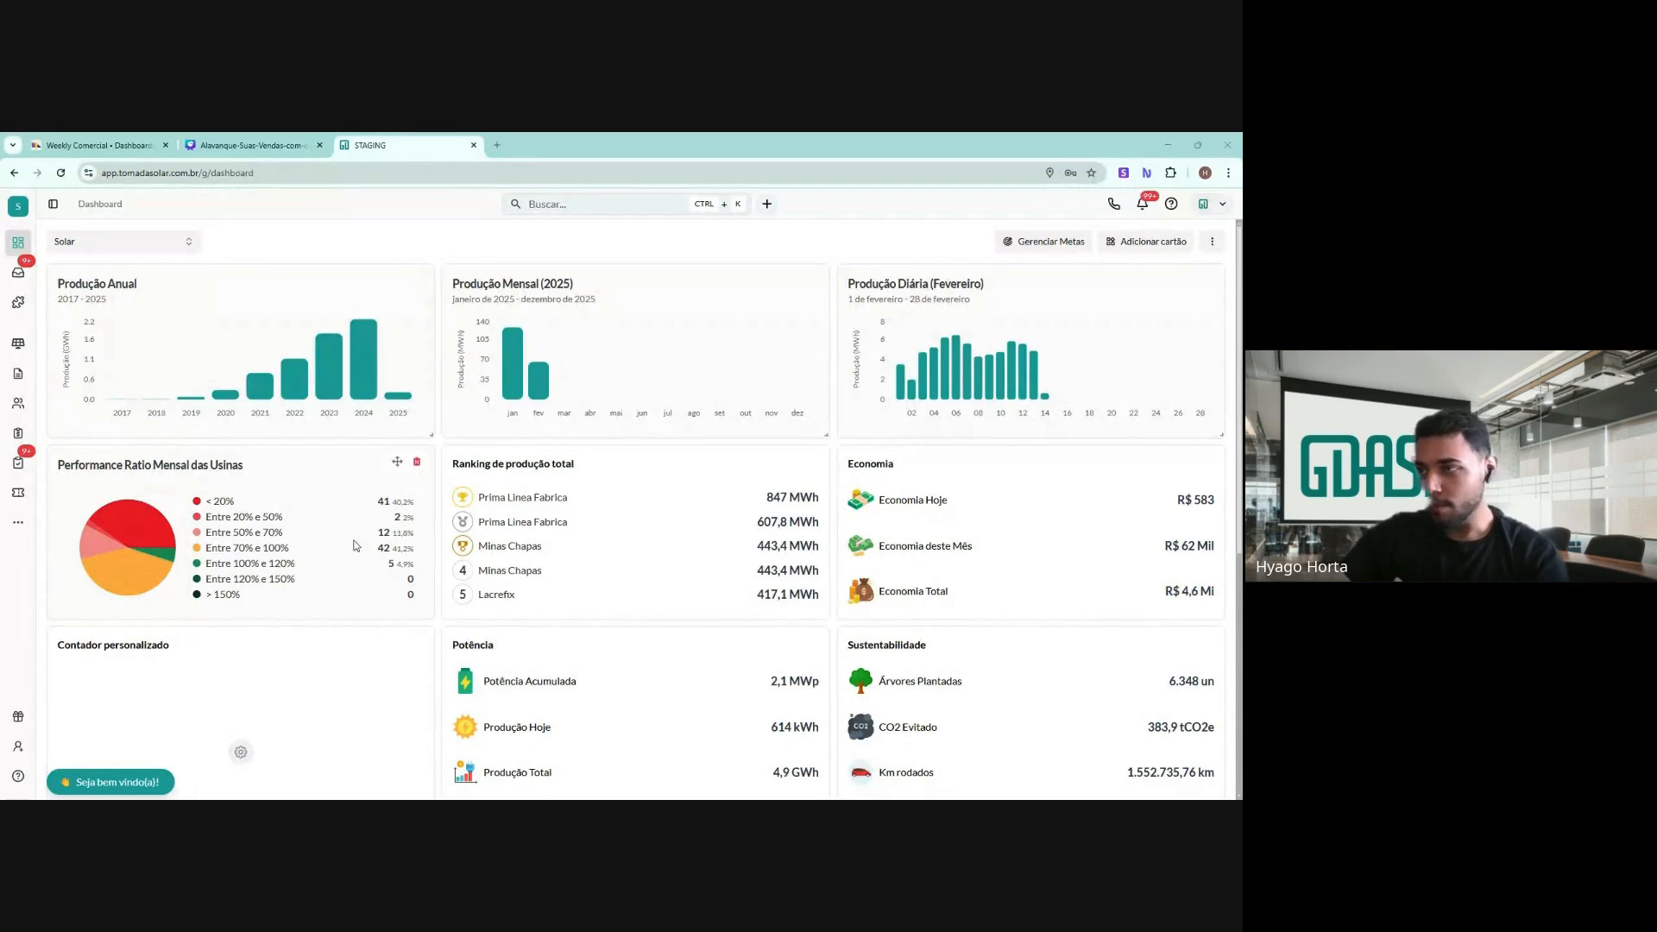
# Remove the Status das Usinas card listing Pendente and Processado, and shorten the Contador personalizado card to match the Potência card's height
pyautogui.scroll(-5, 499, 507)
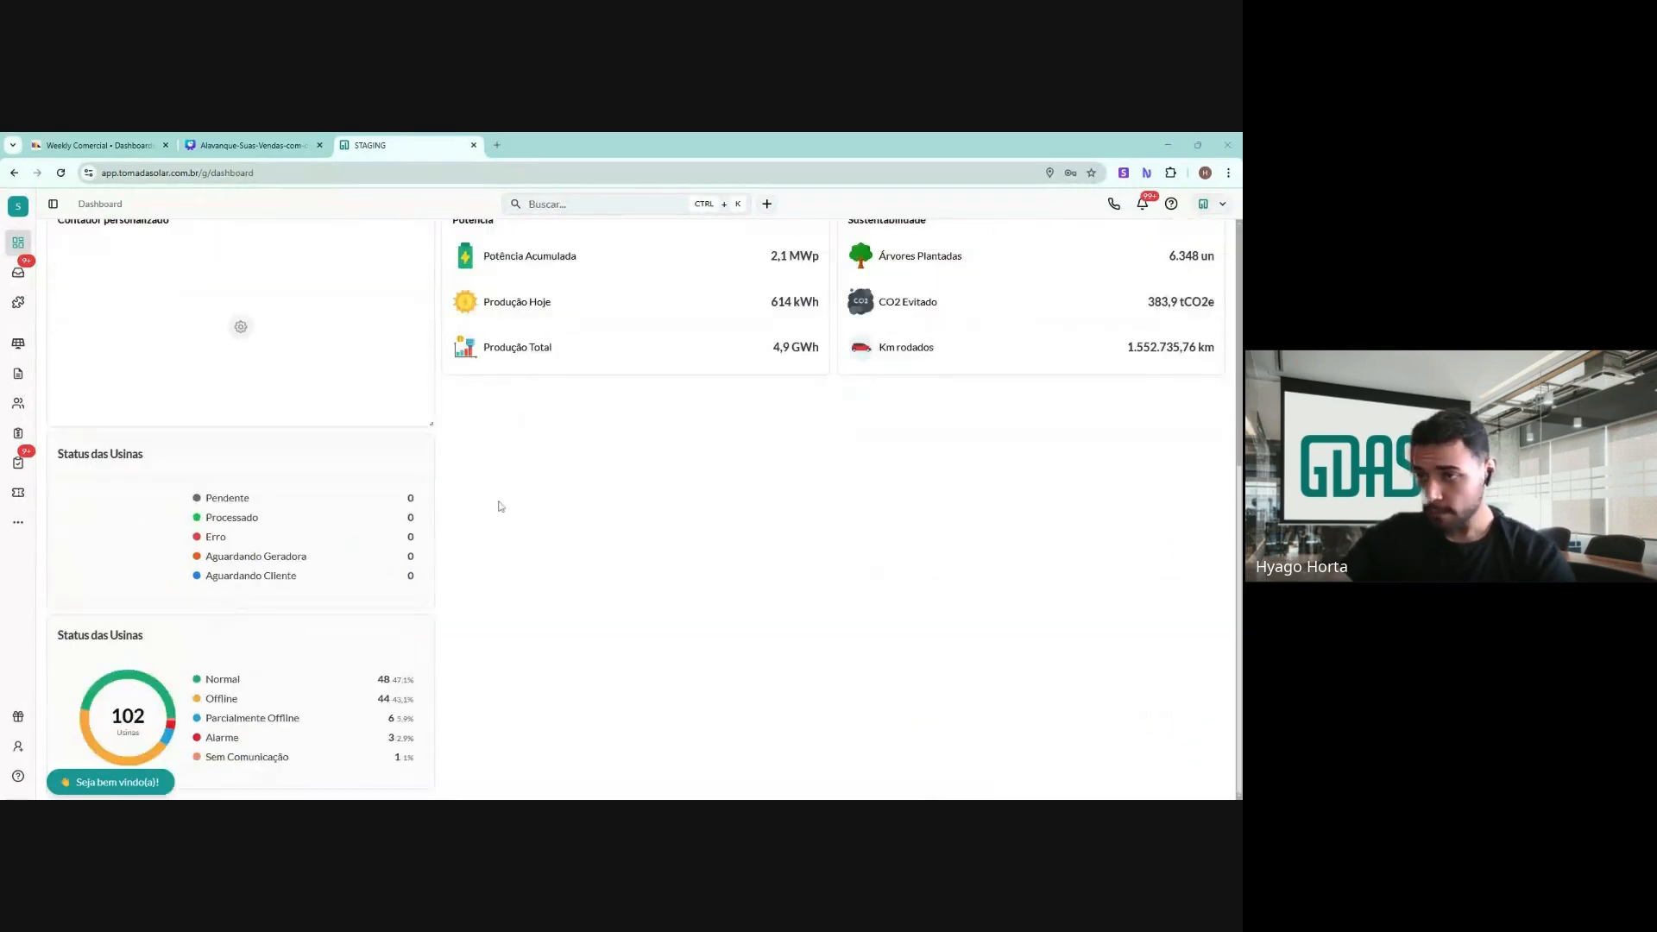
pyautogui.scroll(2, 418, 483)
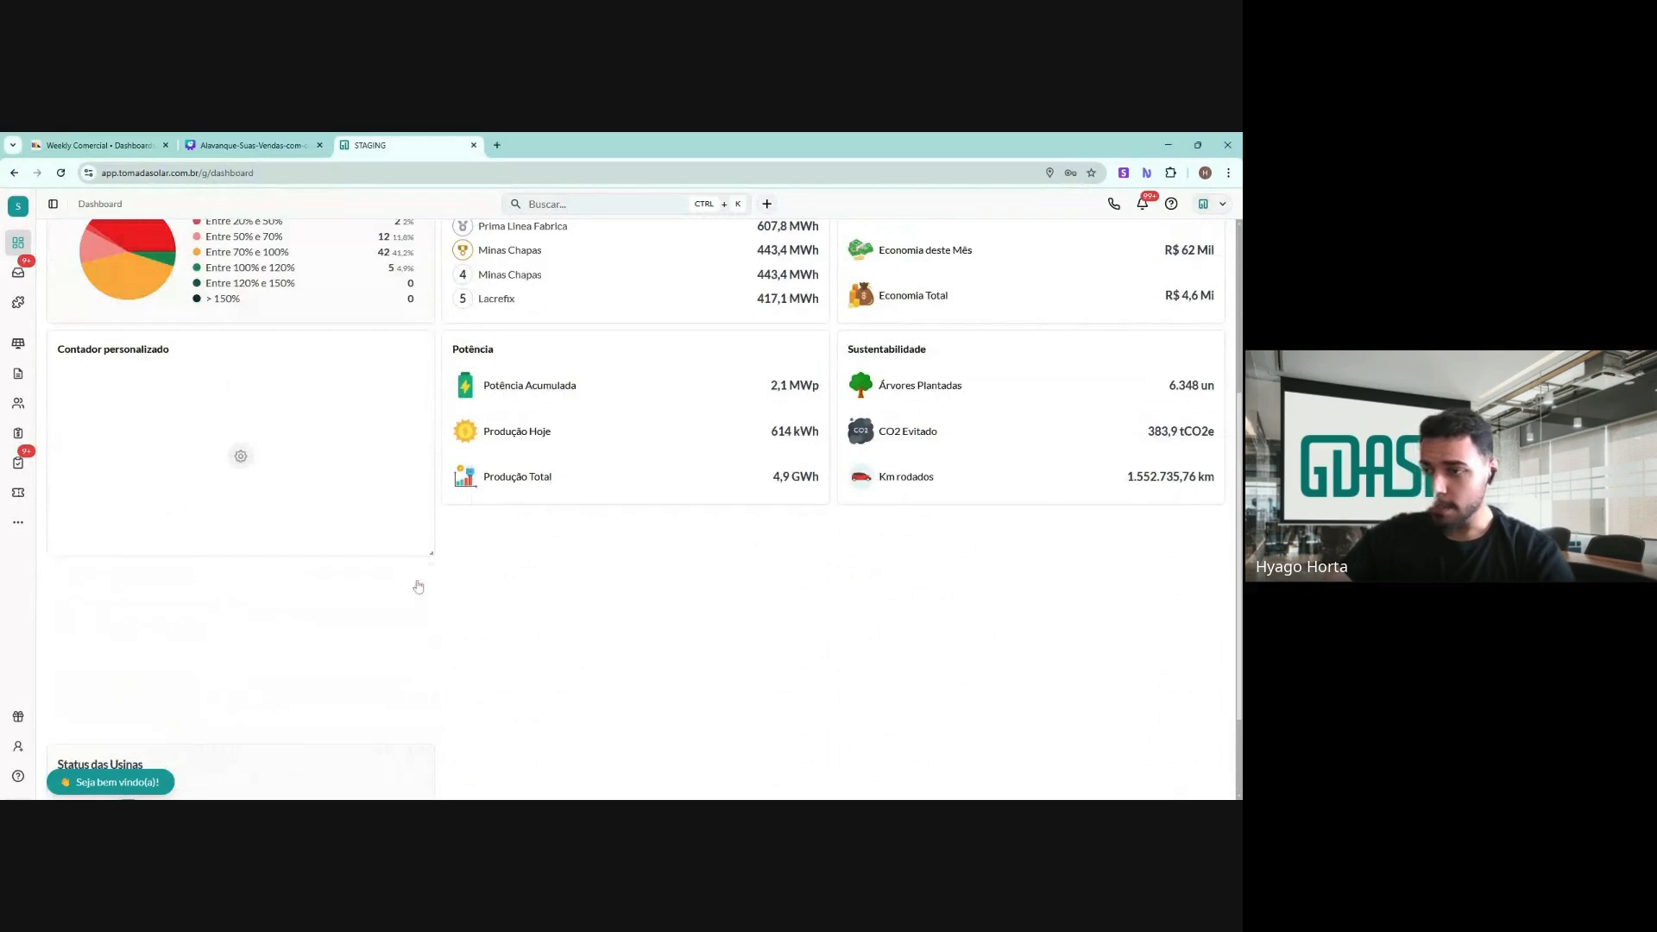
pyautogui.scroll(1, 388, 528)
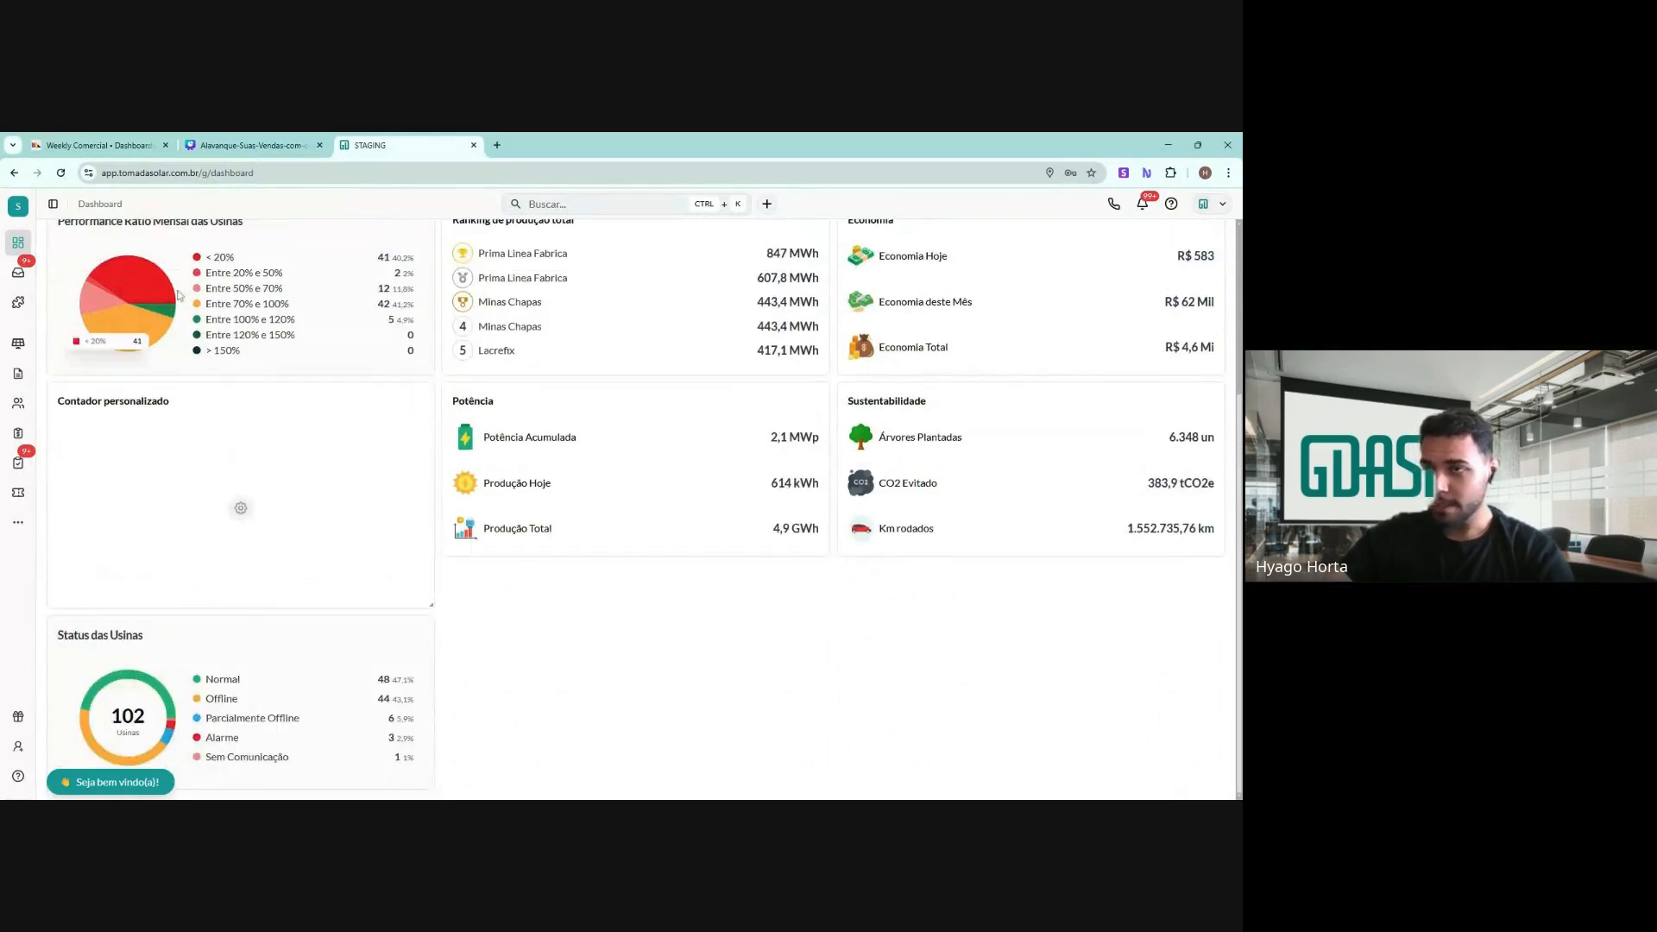
pyautogui.moveTo(426, 607); pyautogui.dragTo(425, 545)
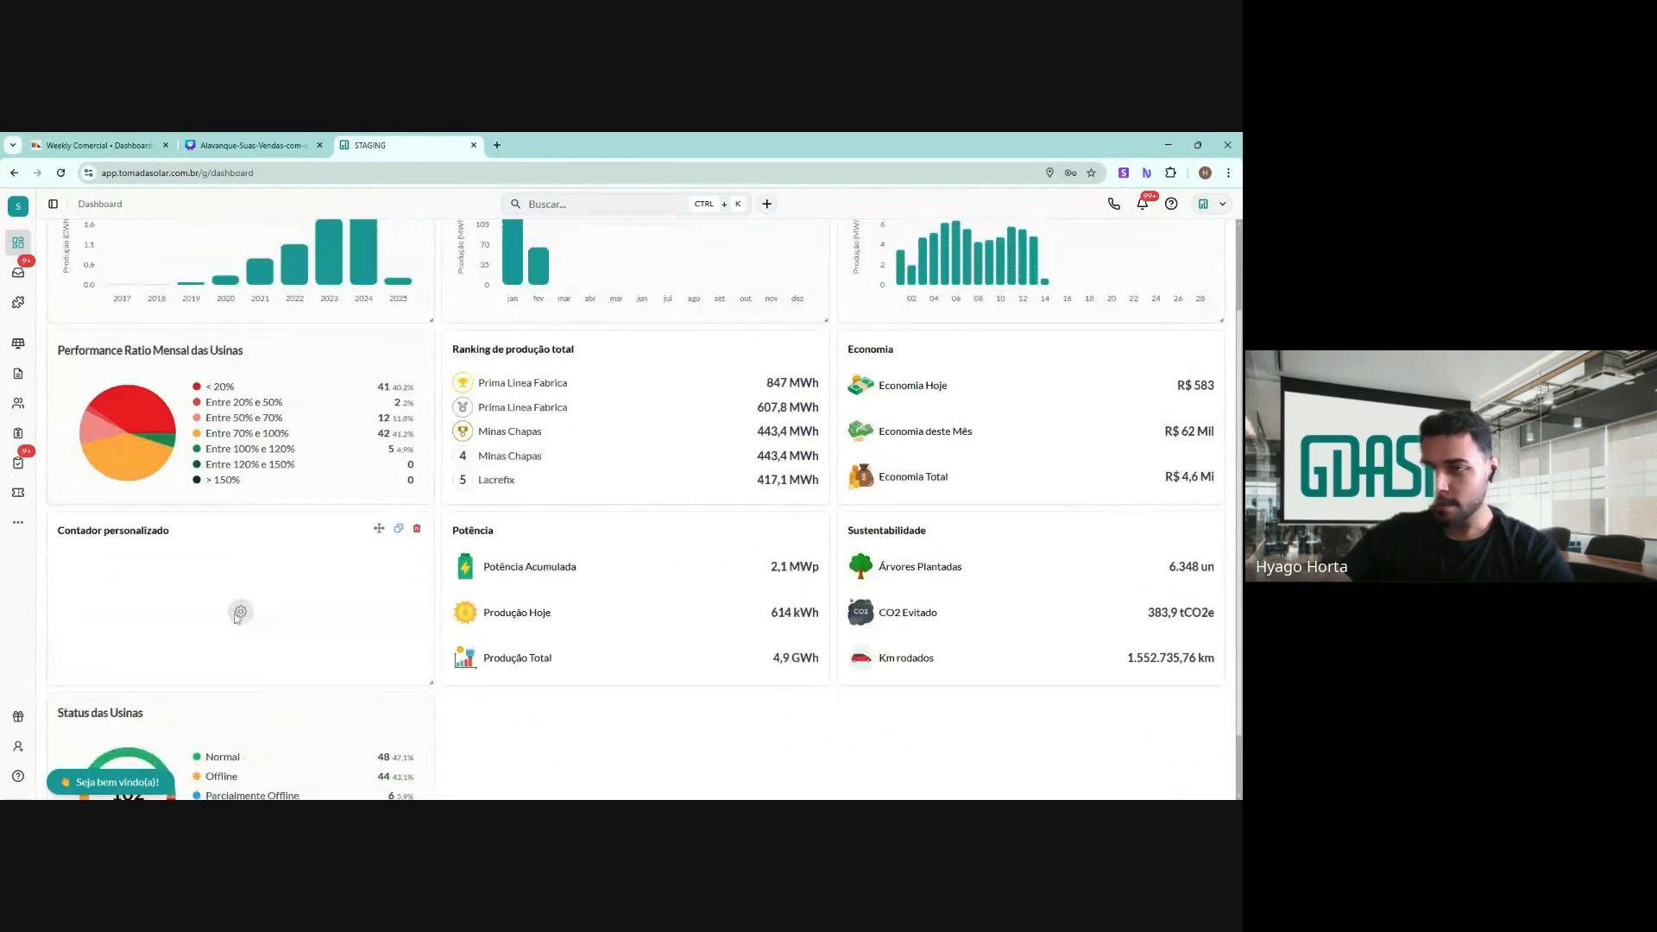
# Configure the custom counter with the title "chamados", the scope Chamados and a blank Tipo condition, save it and circle the counter
pyautogui.click(240, 613)
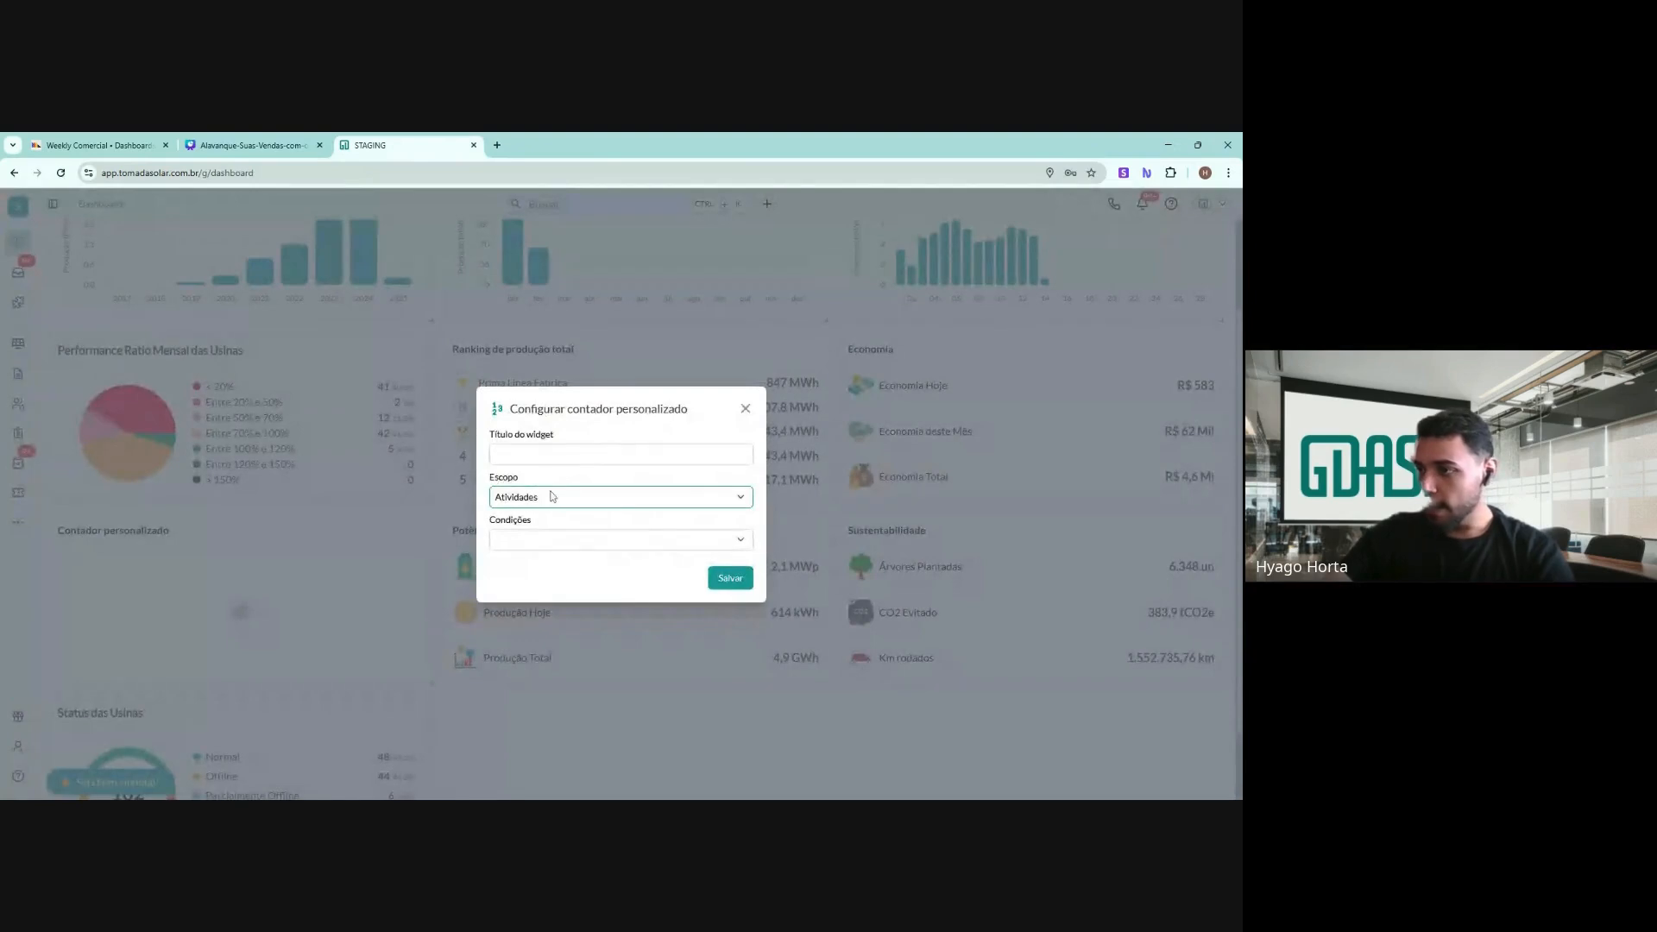
pyautogui.click(600, 514)
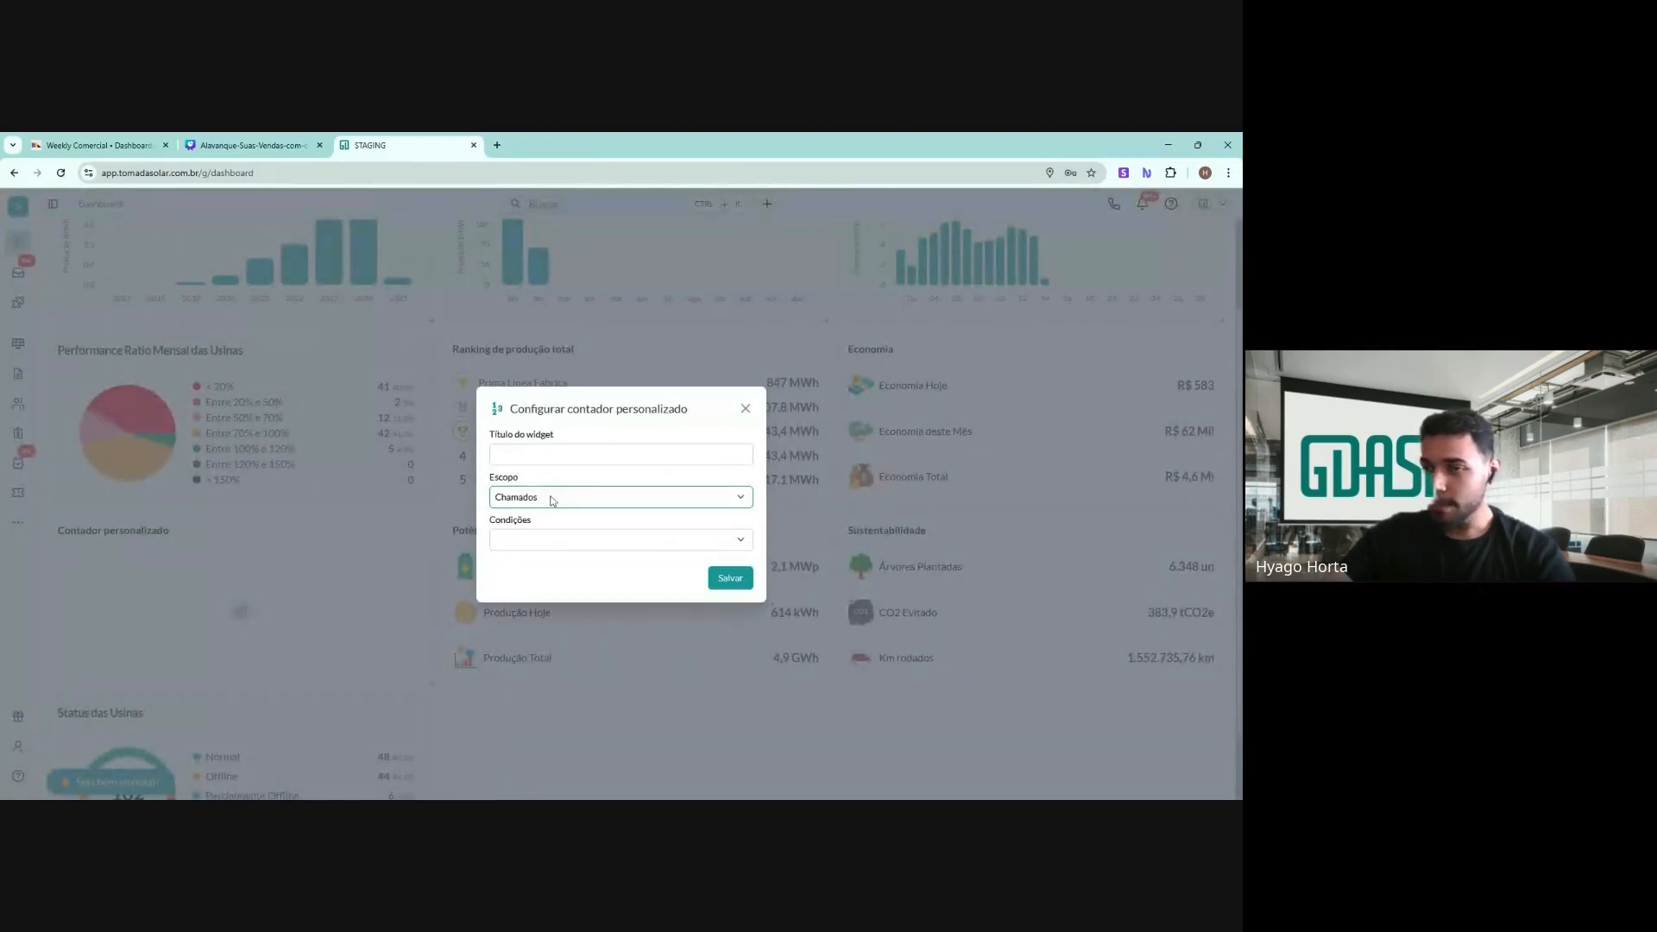
pyautogui.click(621, 455)
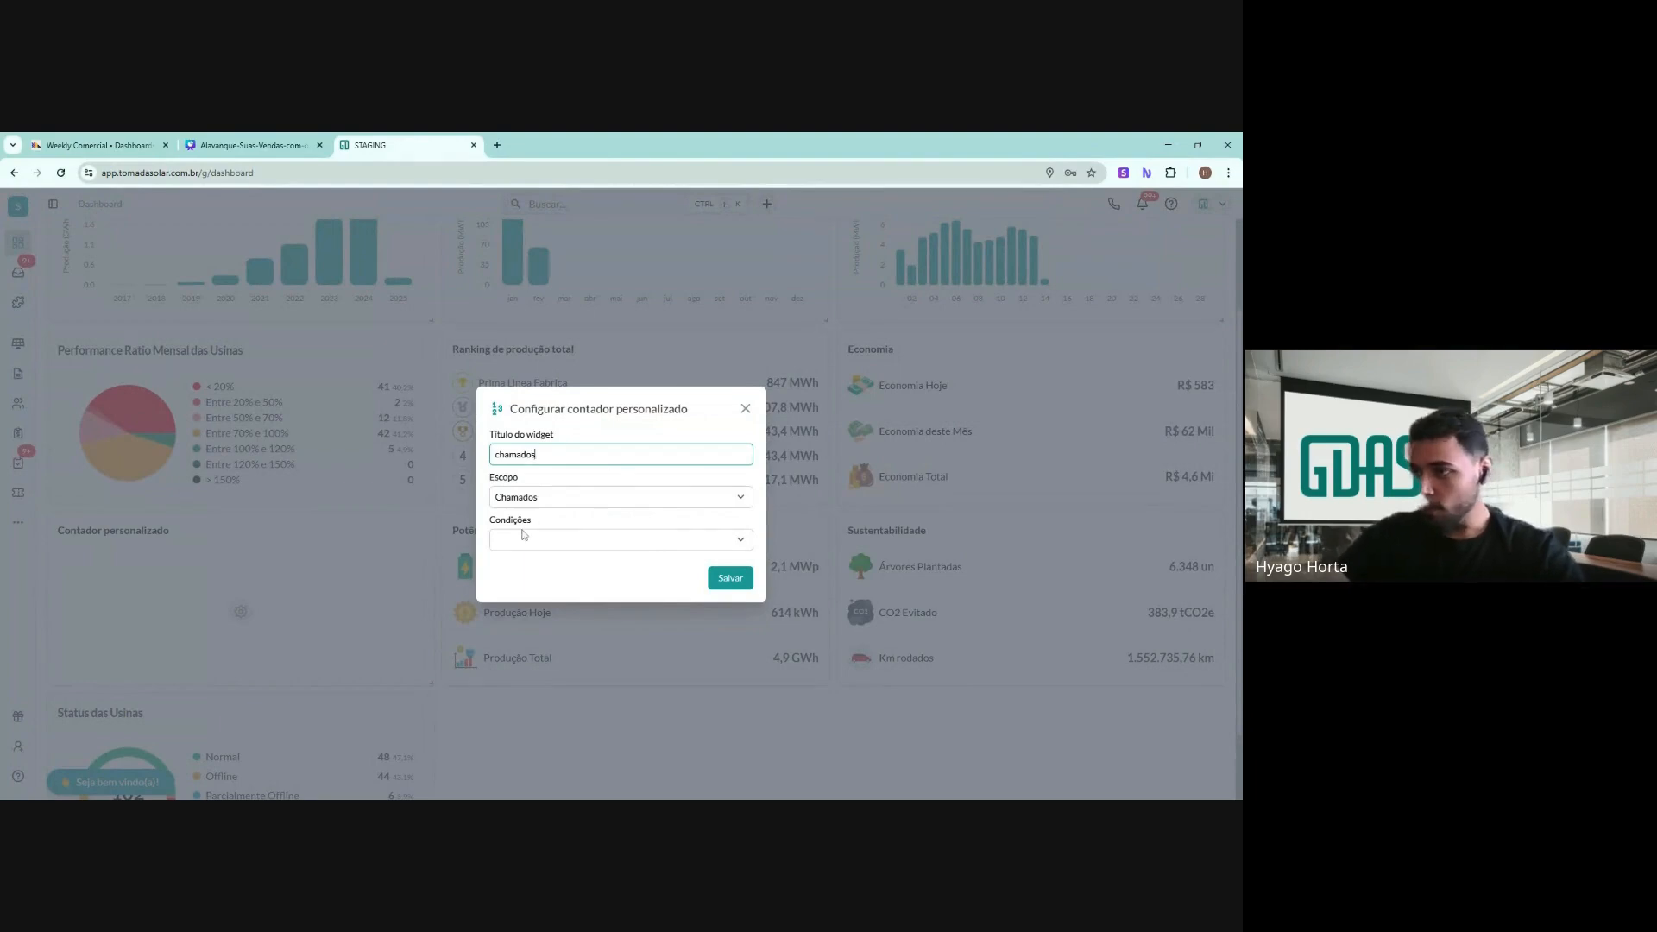
pyautogui.click(634, 541)
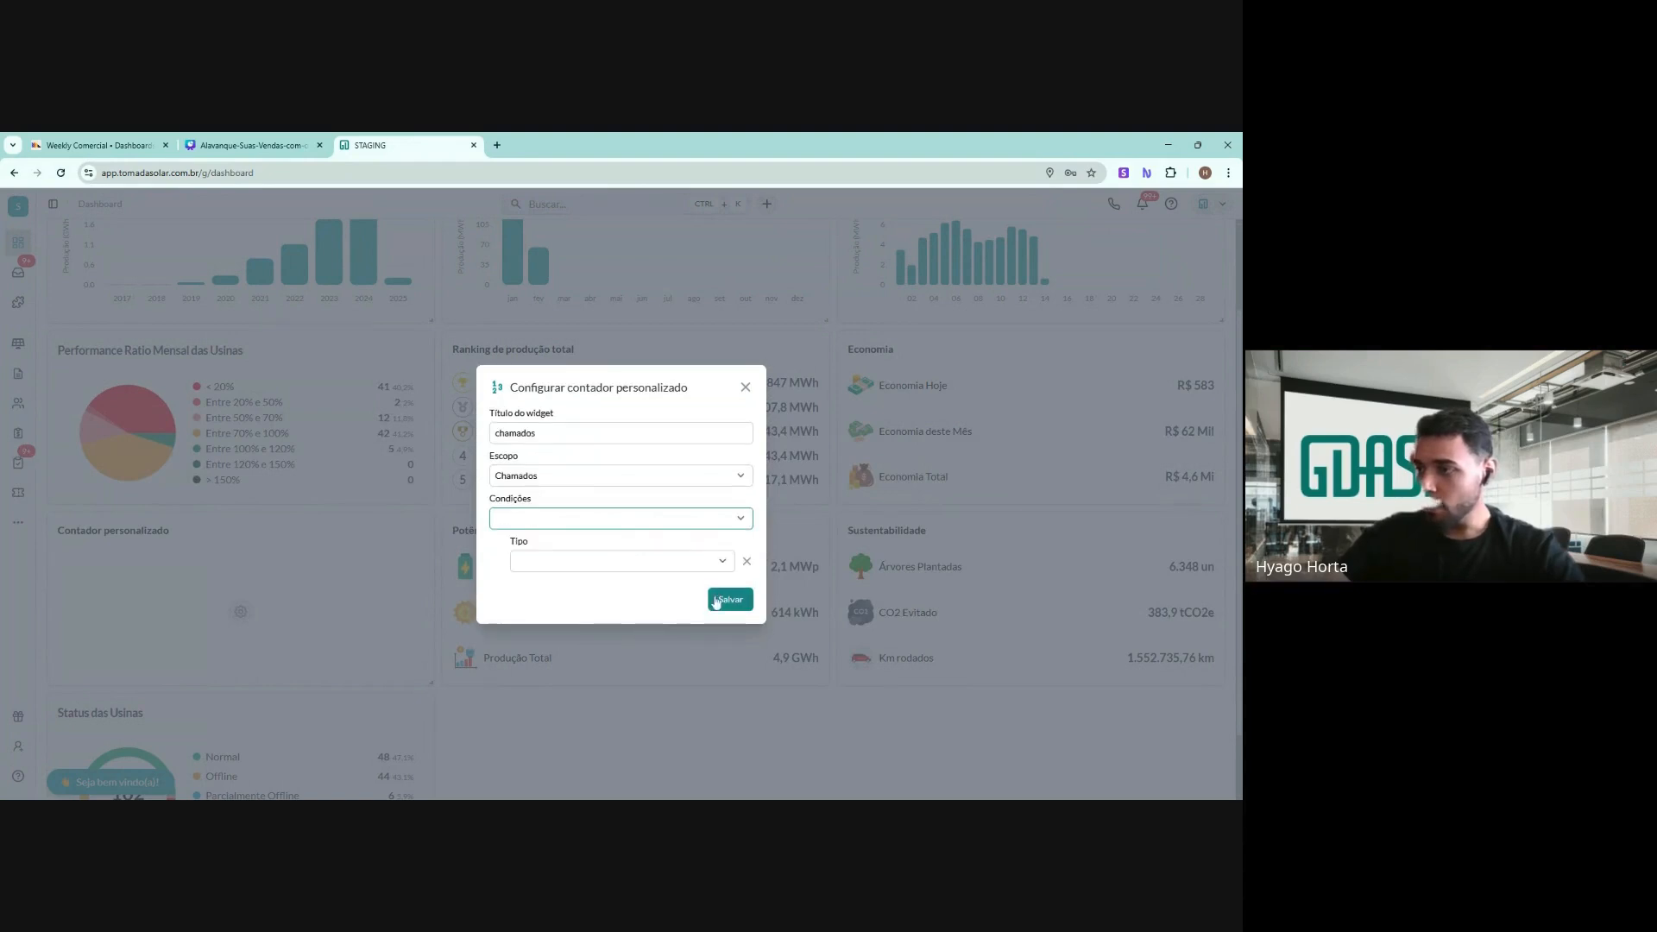
pyautogui.click(719, 599)
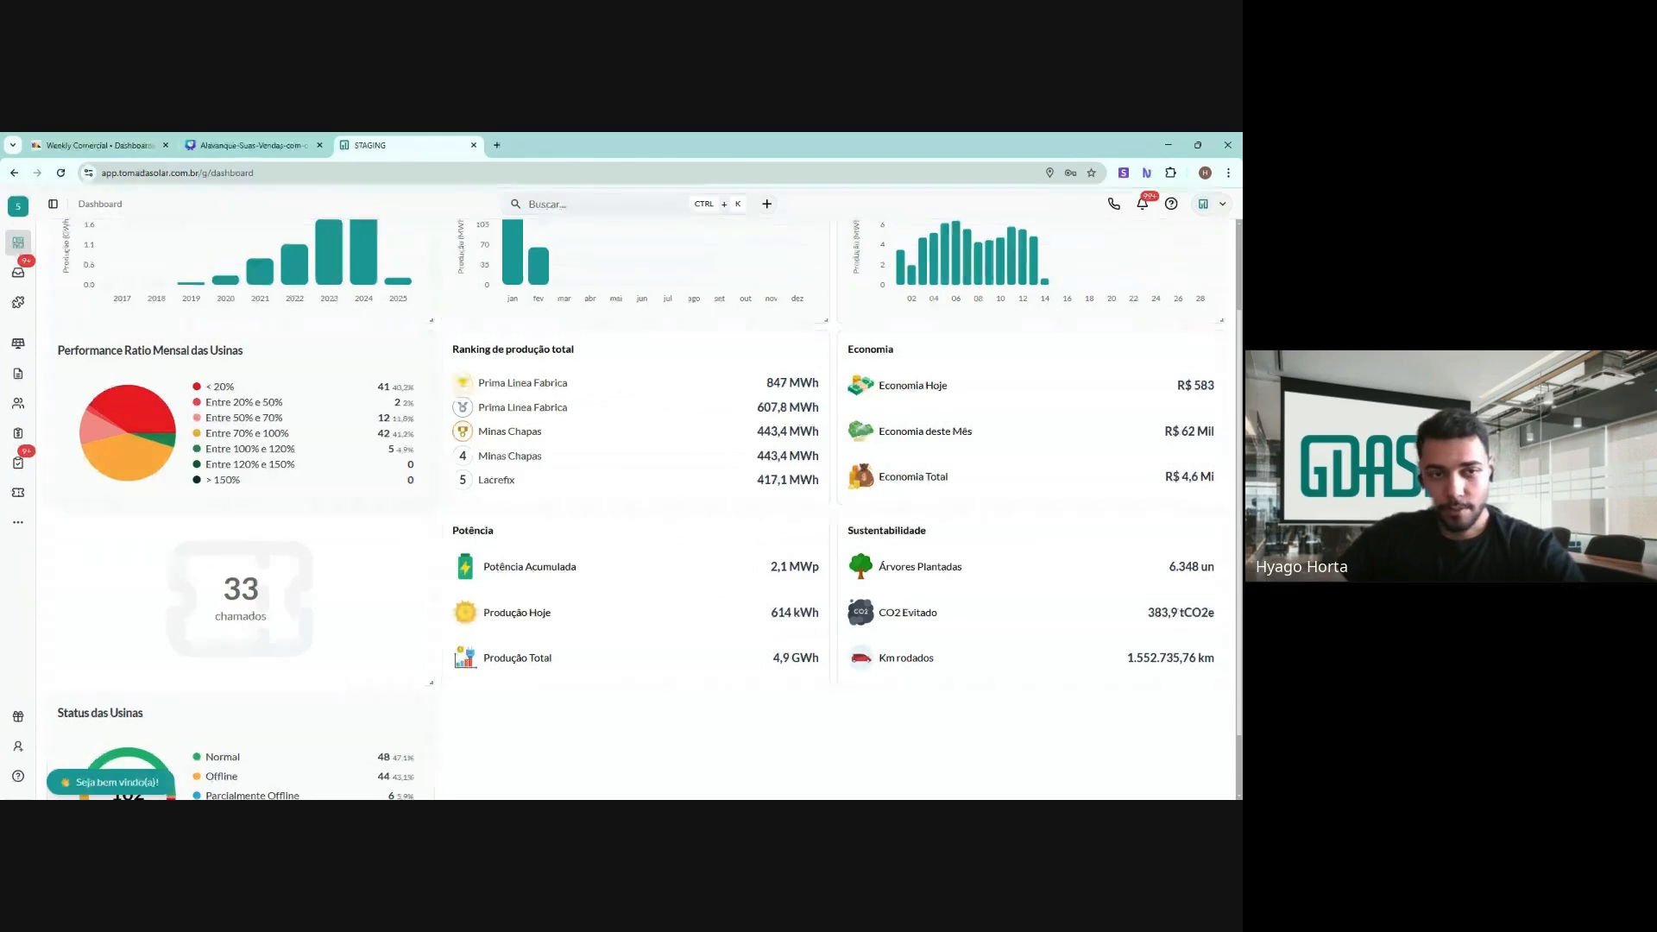
pyautogui.moveTo(213, 572)
pyautogui.mouseDown()
pyautogui.moveTo(294, 594)
pyautogui.moveTo(210, 577)
pyautogui.mouseUp()
# Add a Comparador personalizado card to the dashboard
pyautogui.scroll(3, 1192, 274)
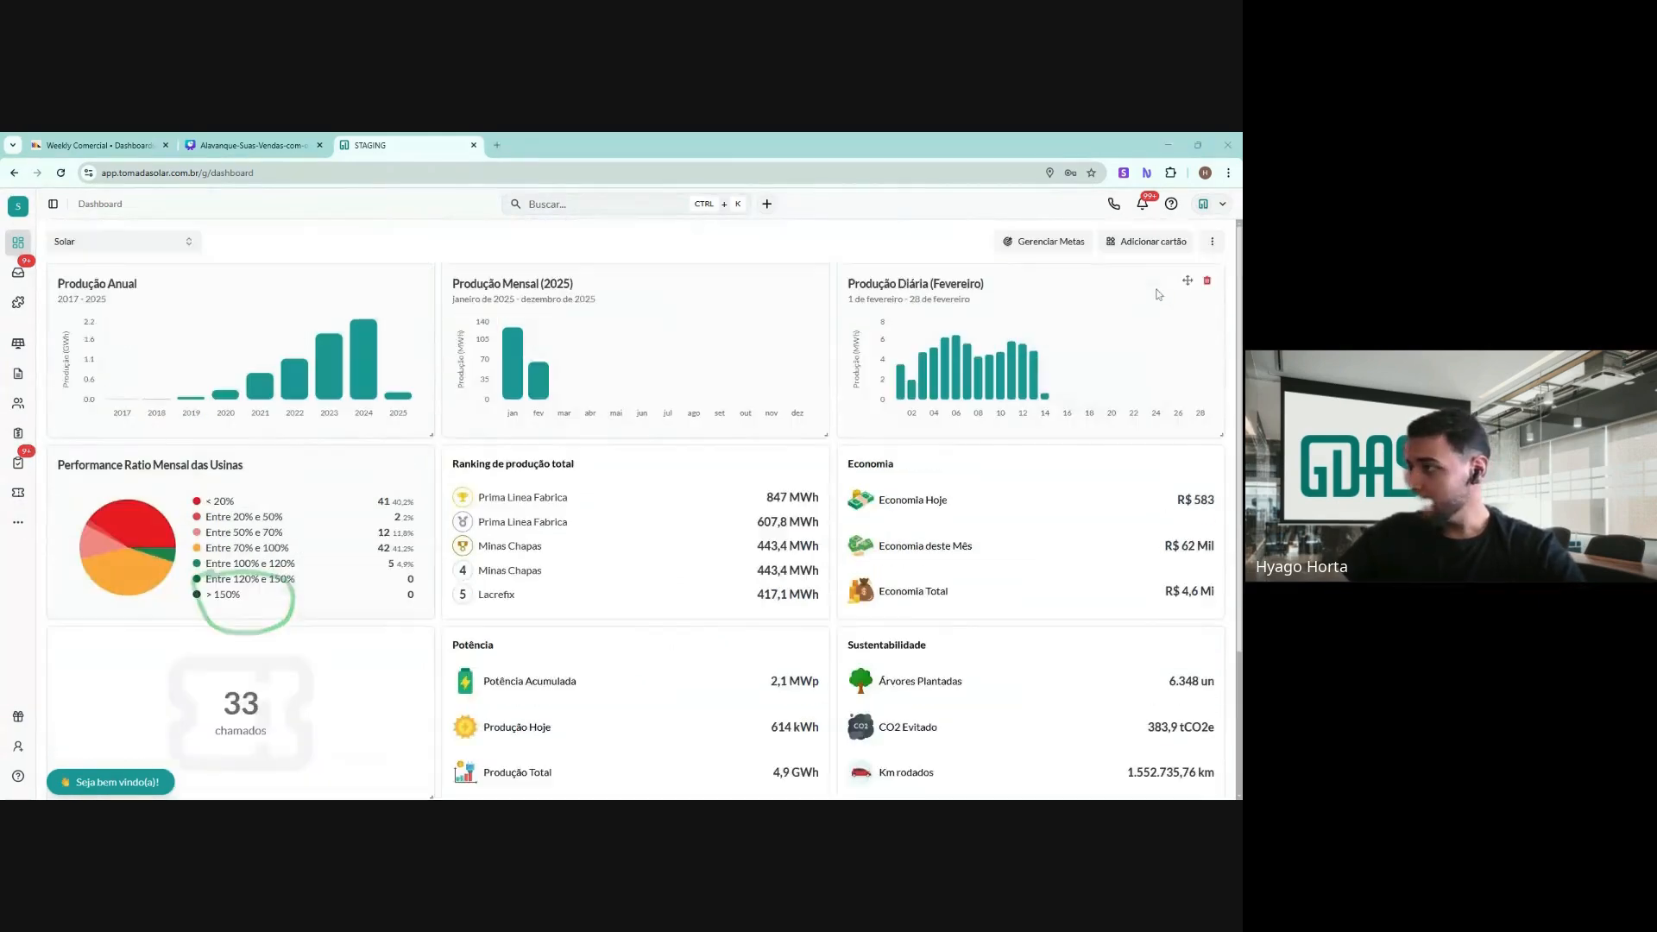
pyautogui.click(1156, 241)
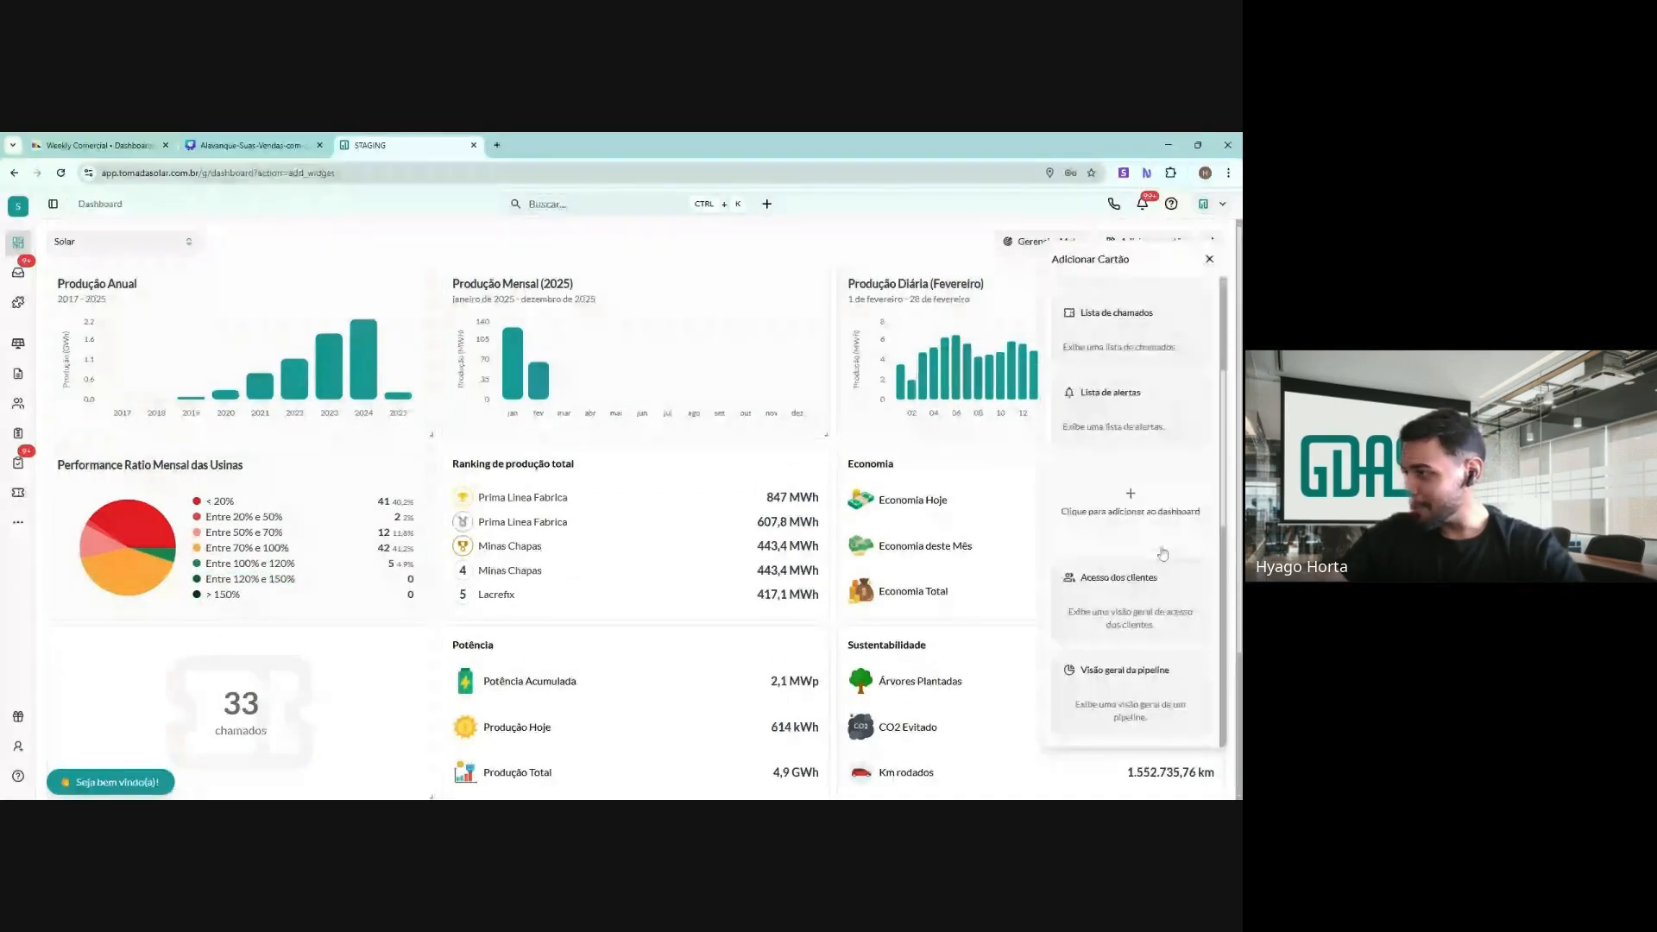
pyautogui.scroll(-5, 1156, 518)
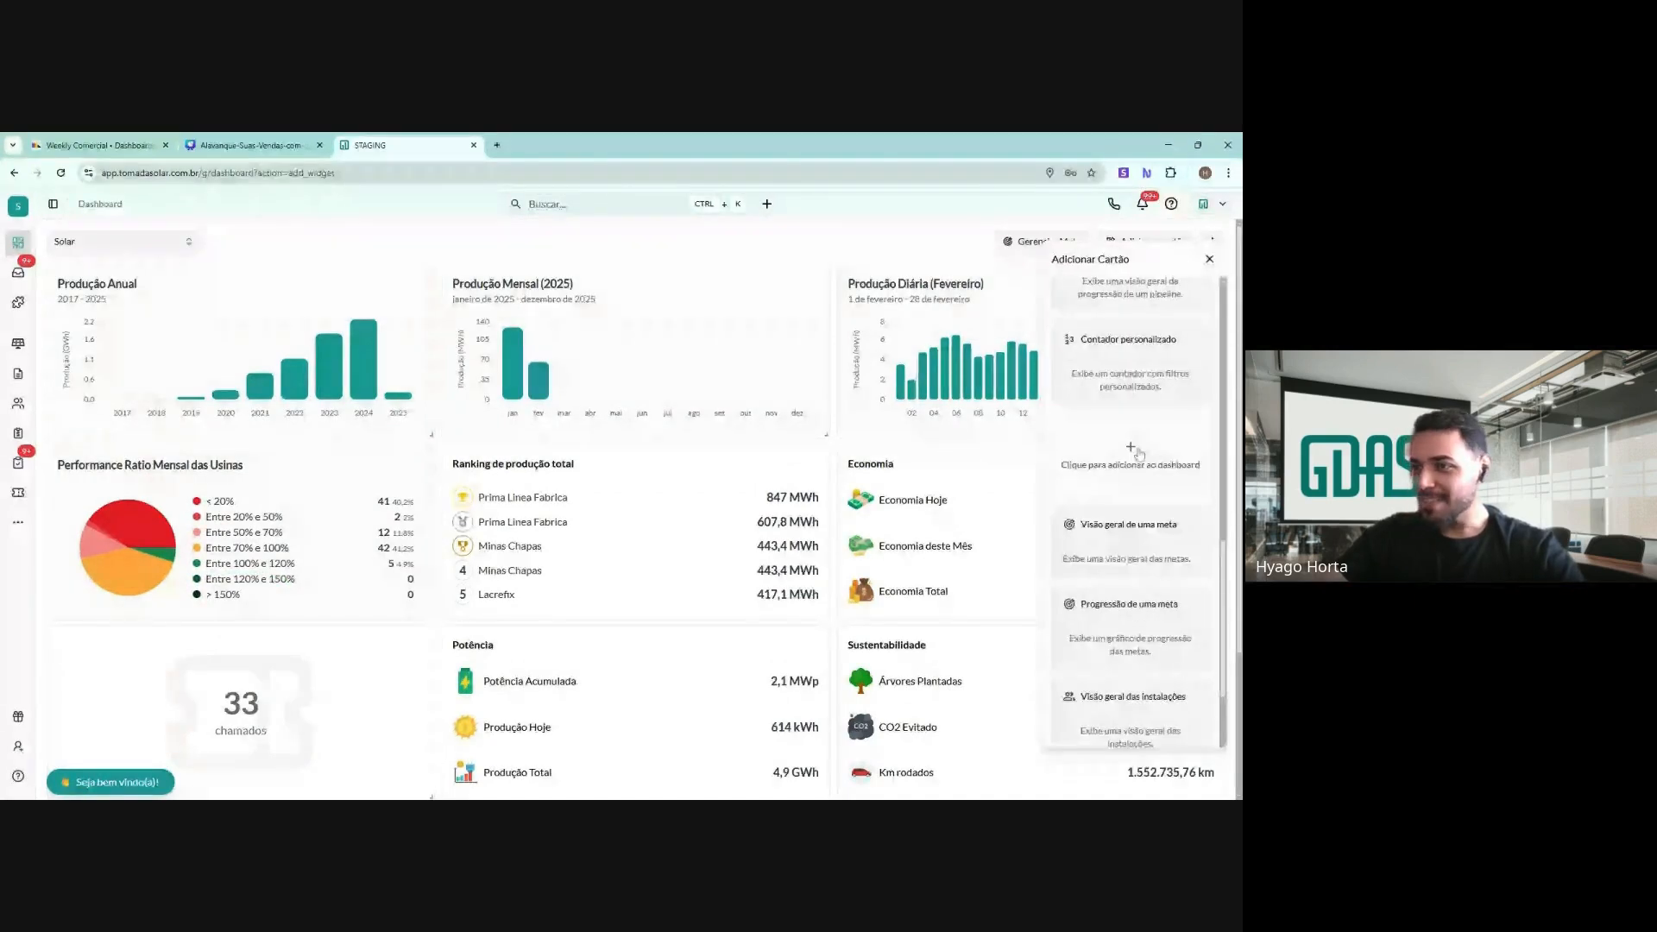
pyautogui.click(1138, 452)
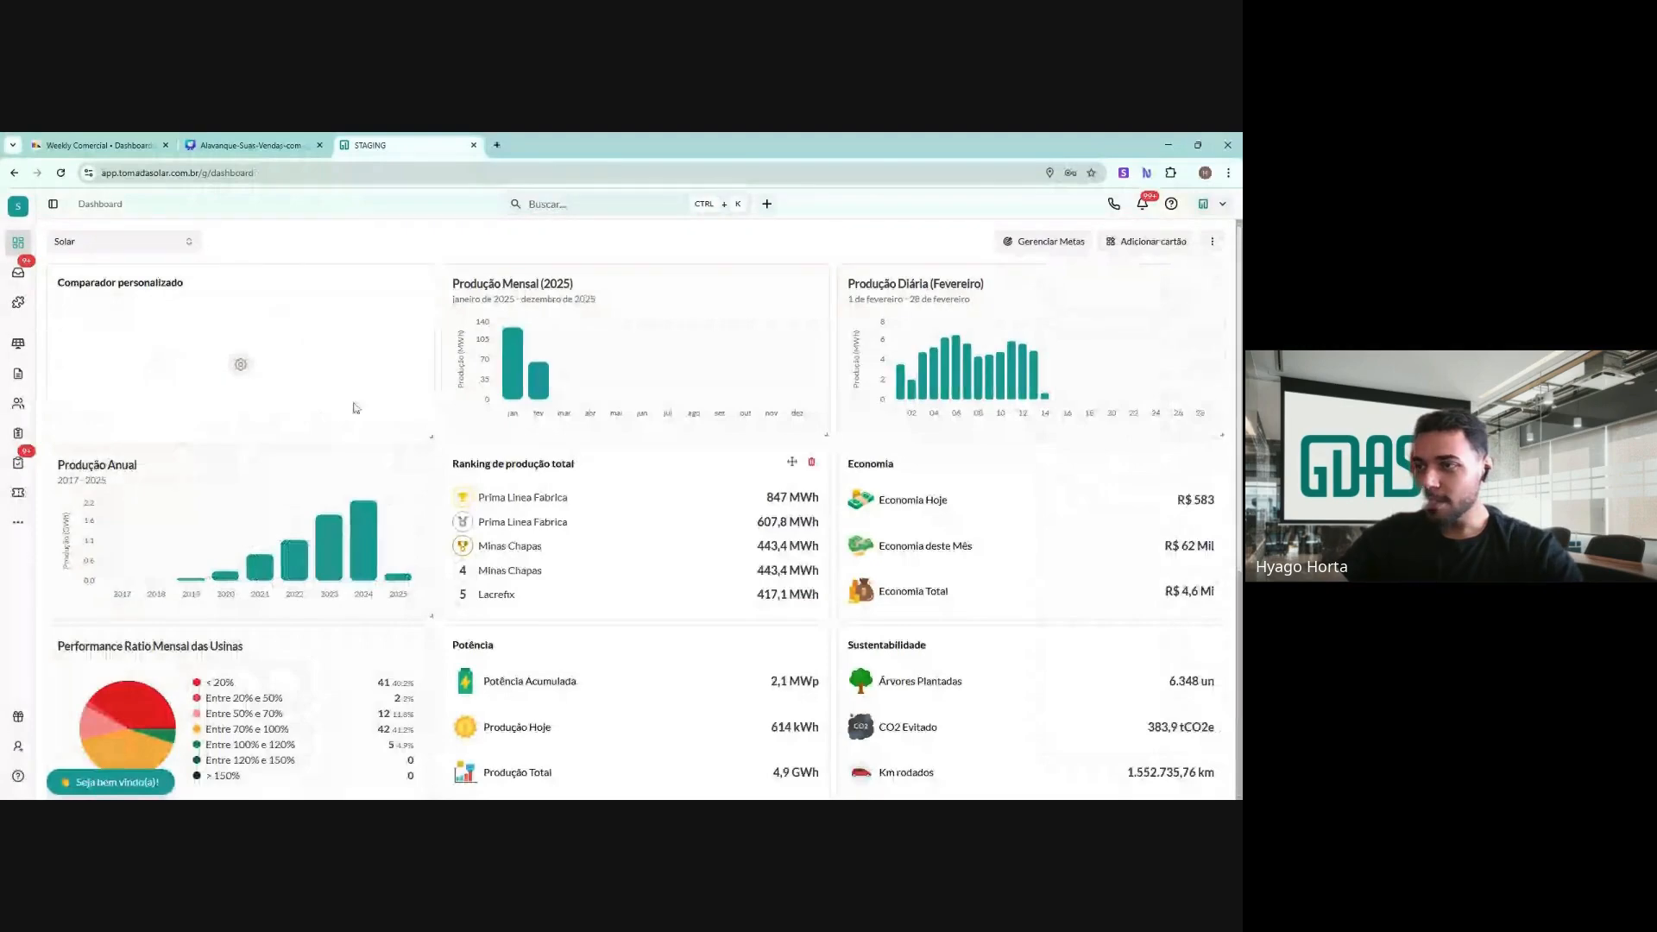
# Configure the comparator with the title "Chamos por tipo", scope Chamados, segmentation by Tipo and a bar chart, and save it
pyautogui.click(241, 363)
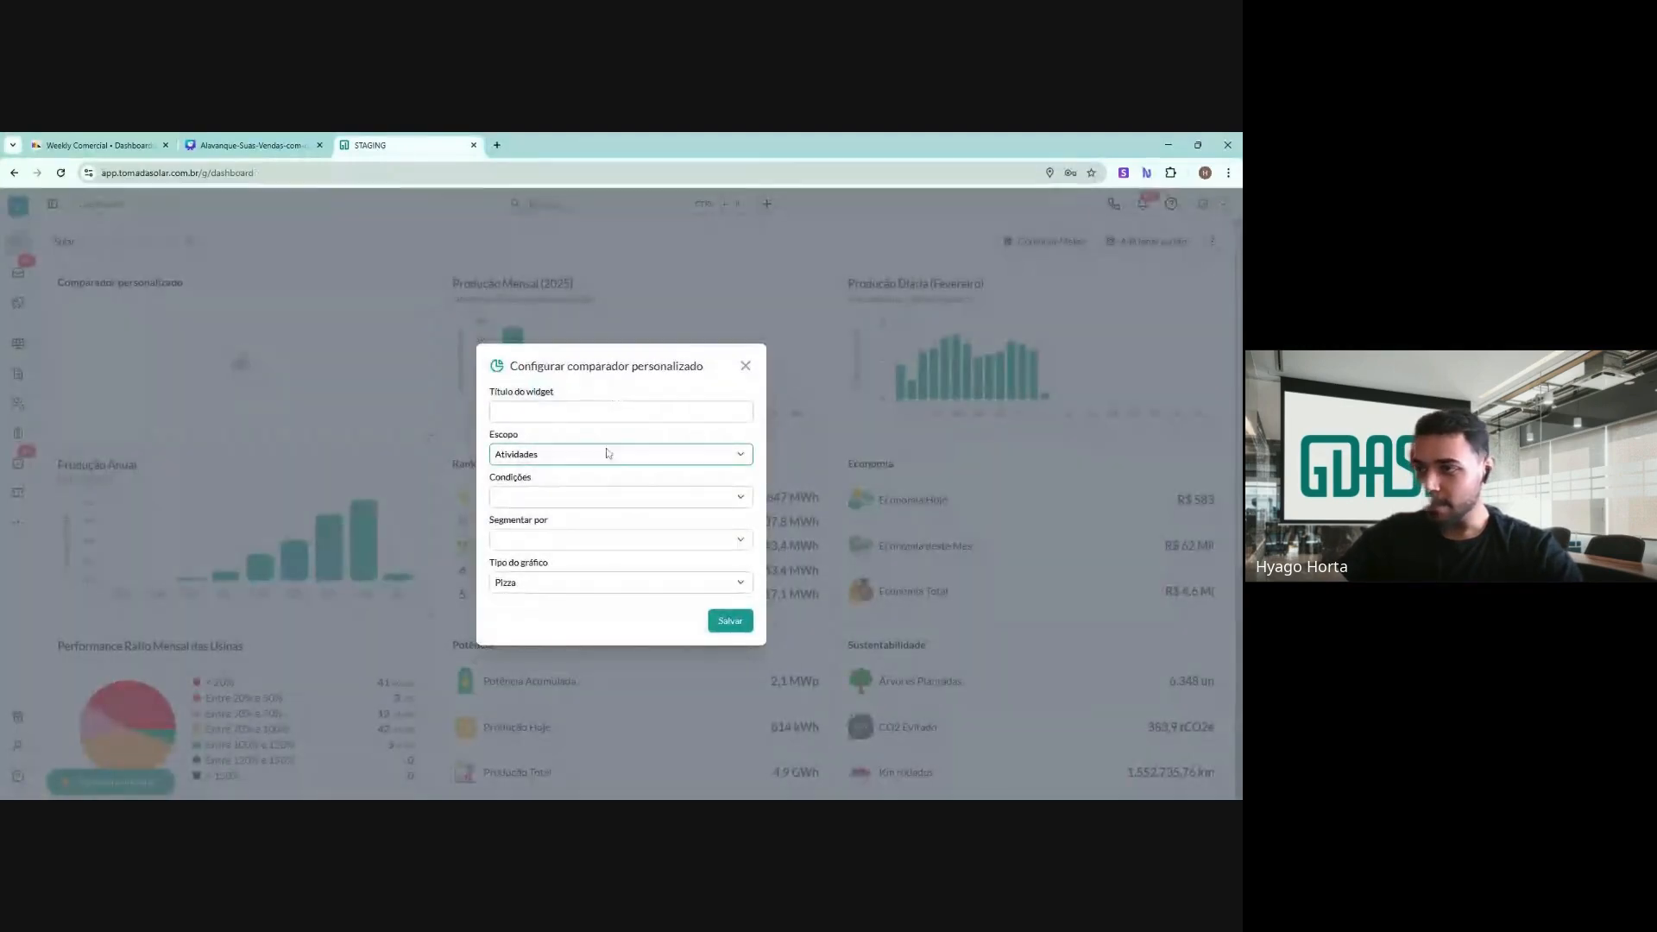
pyautogui.click(586, 413)
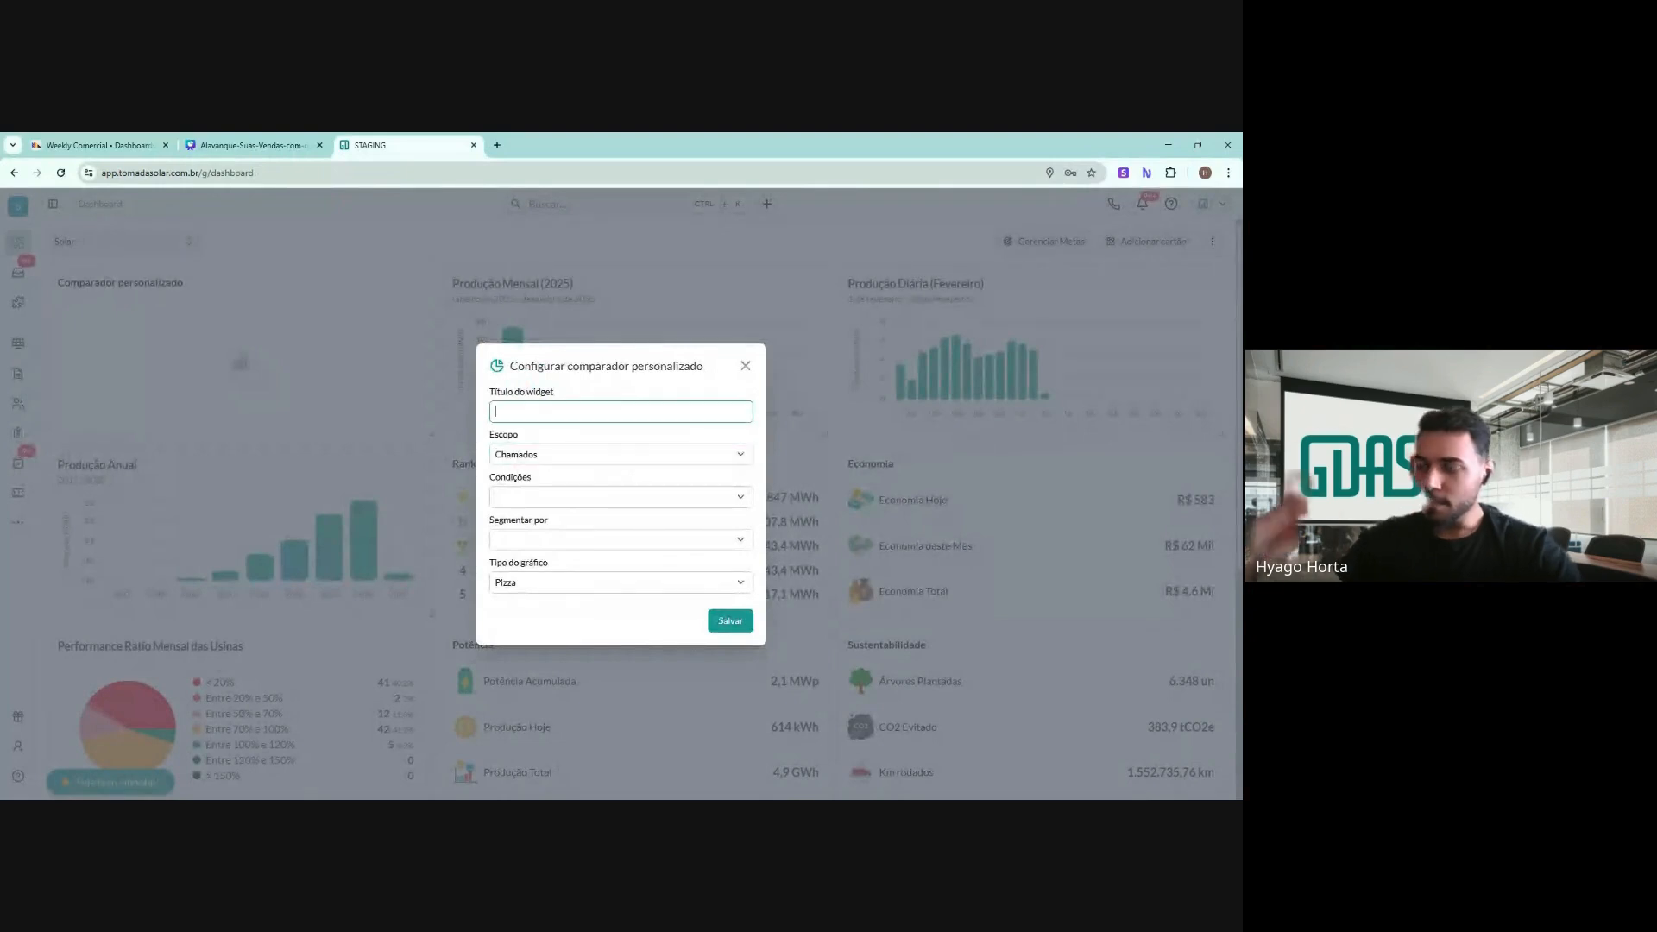
pyautogui.write('os')
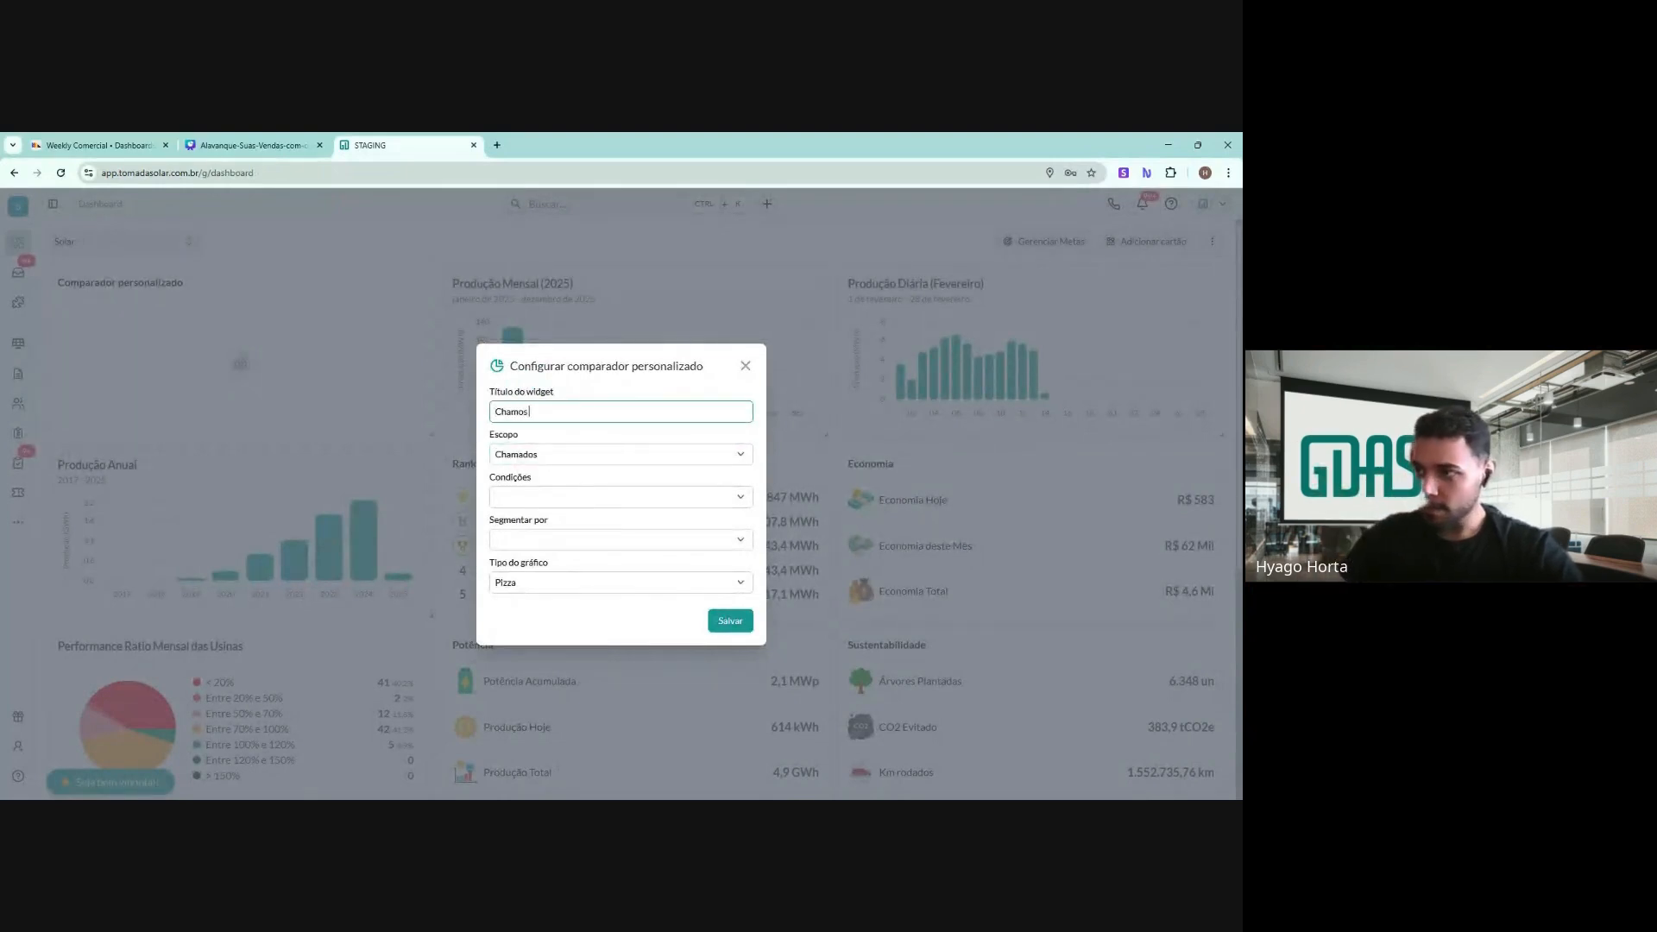
pyautogui.write(' por tipo')
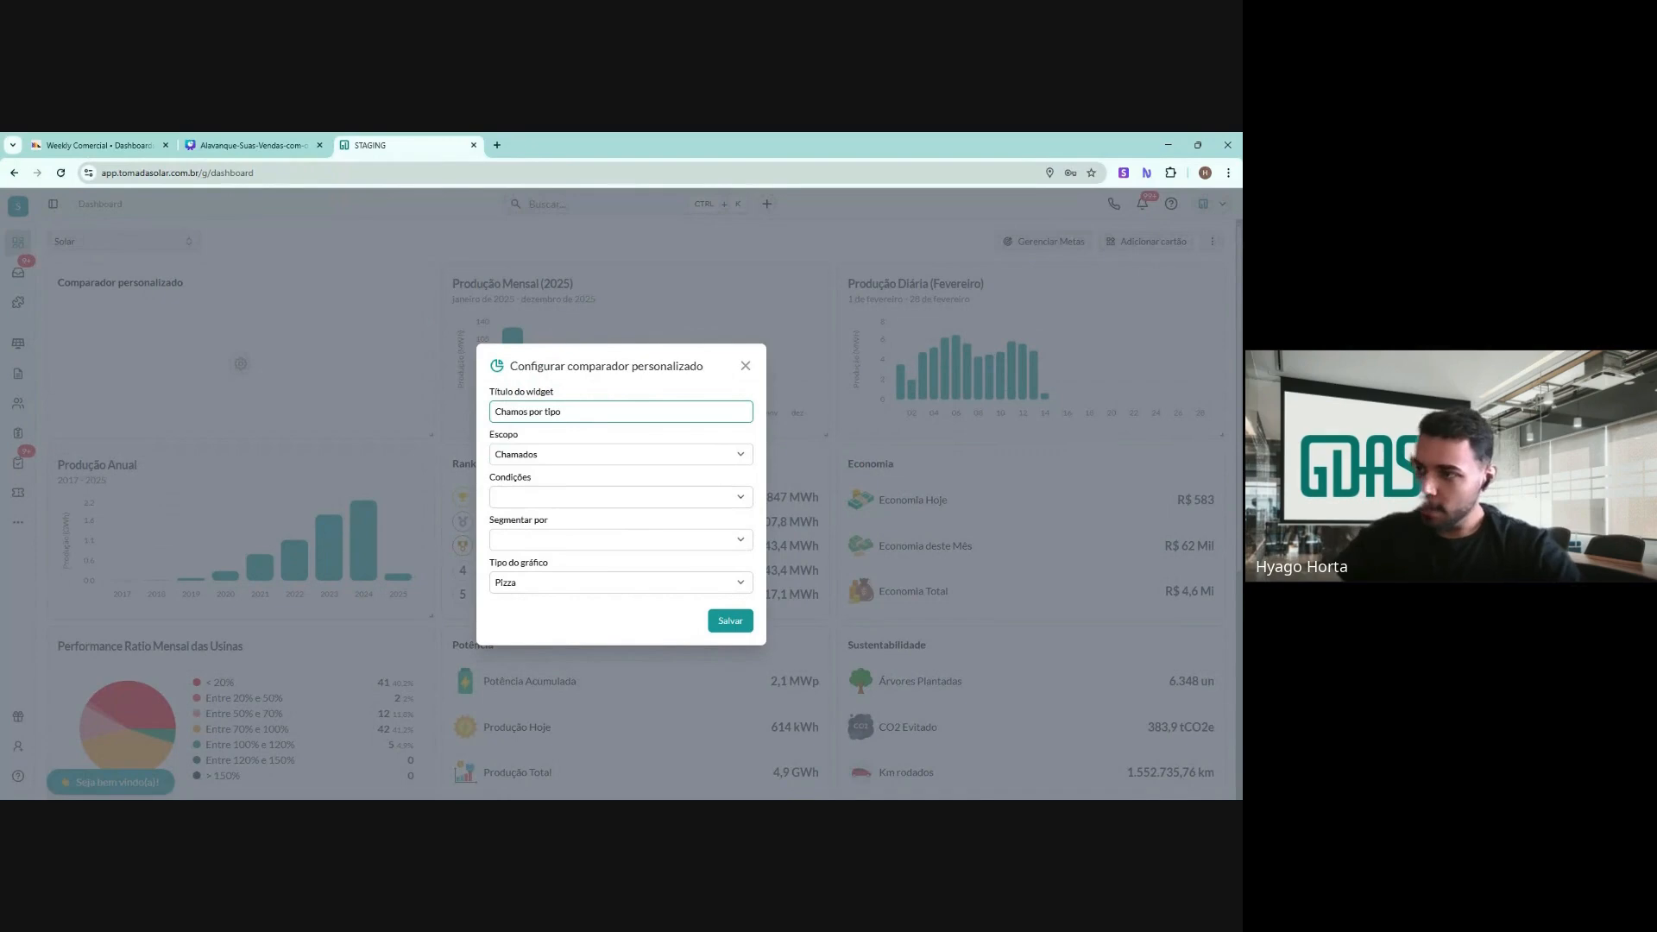
pyautogui.click(599, 544)
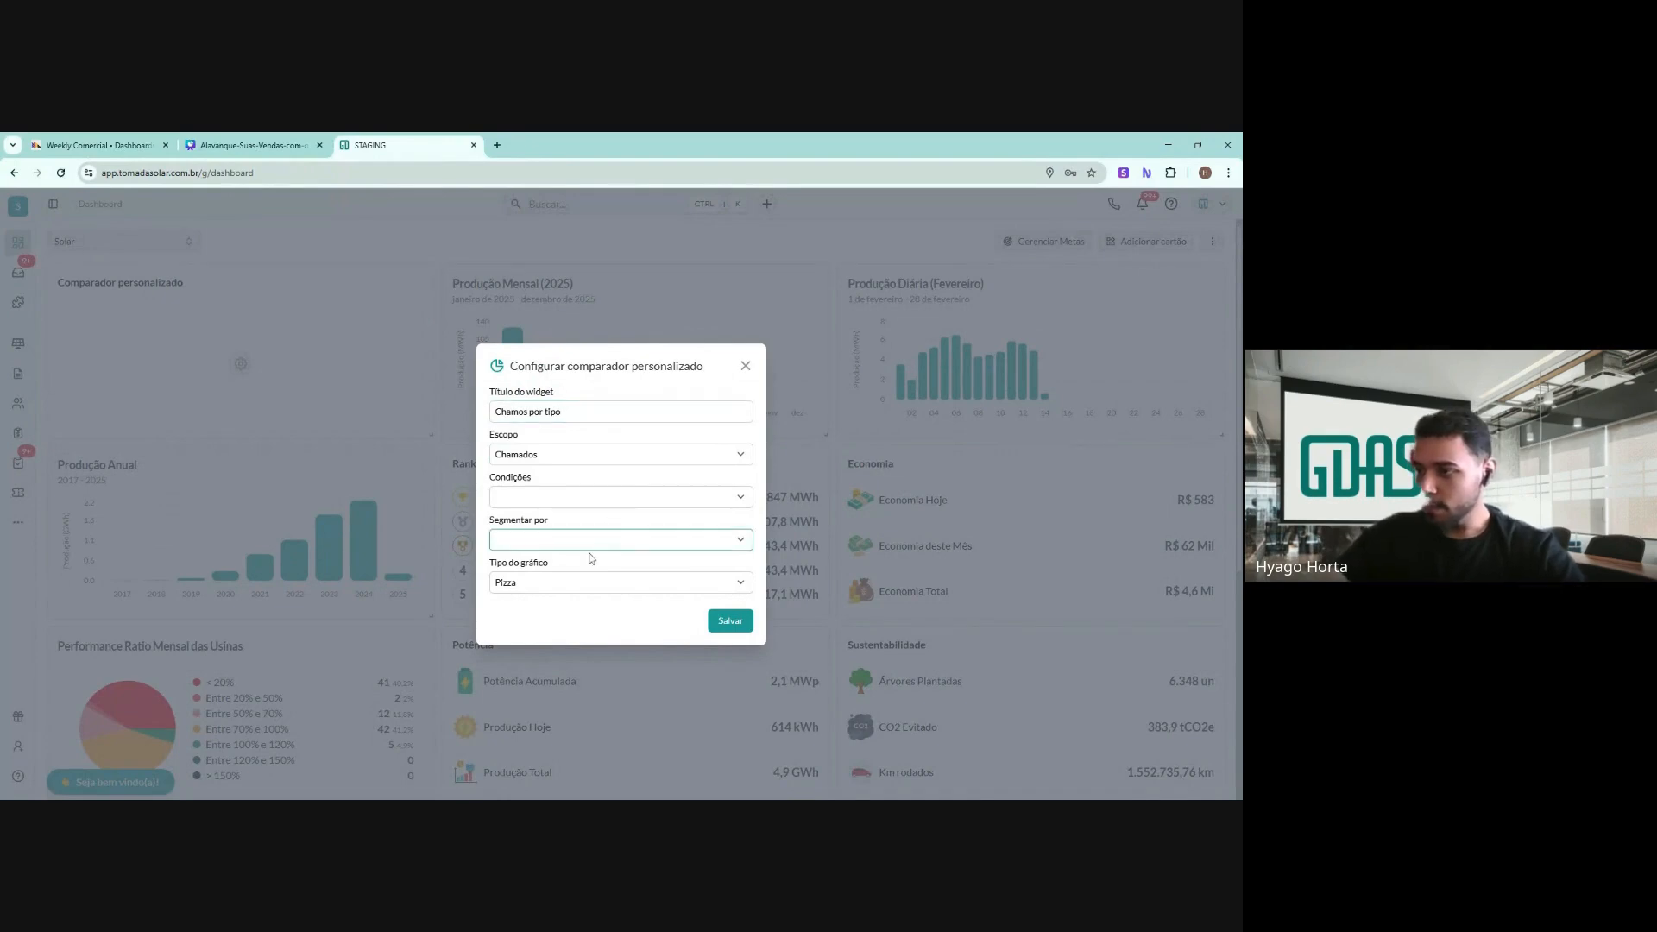
pyautogui.click(707, 591)
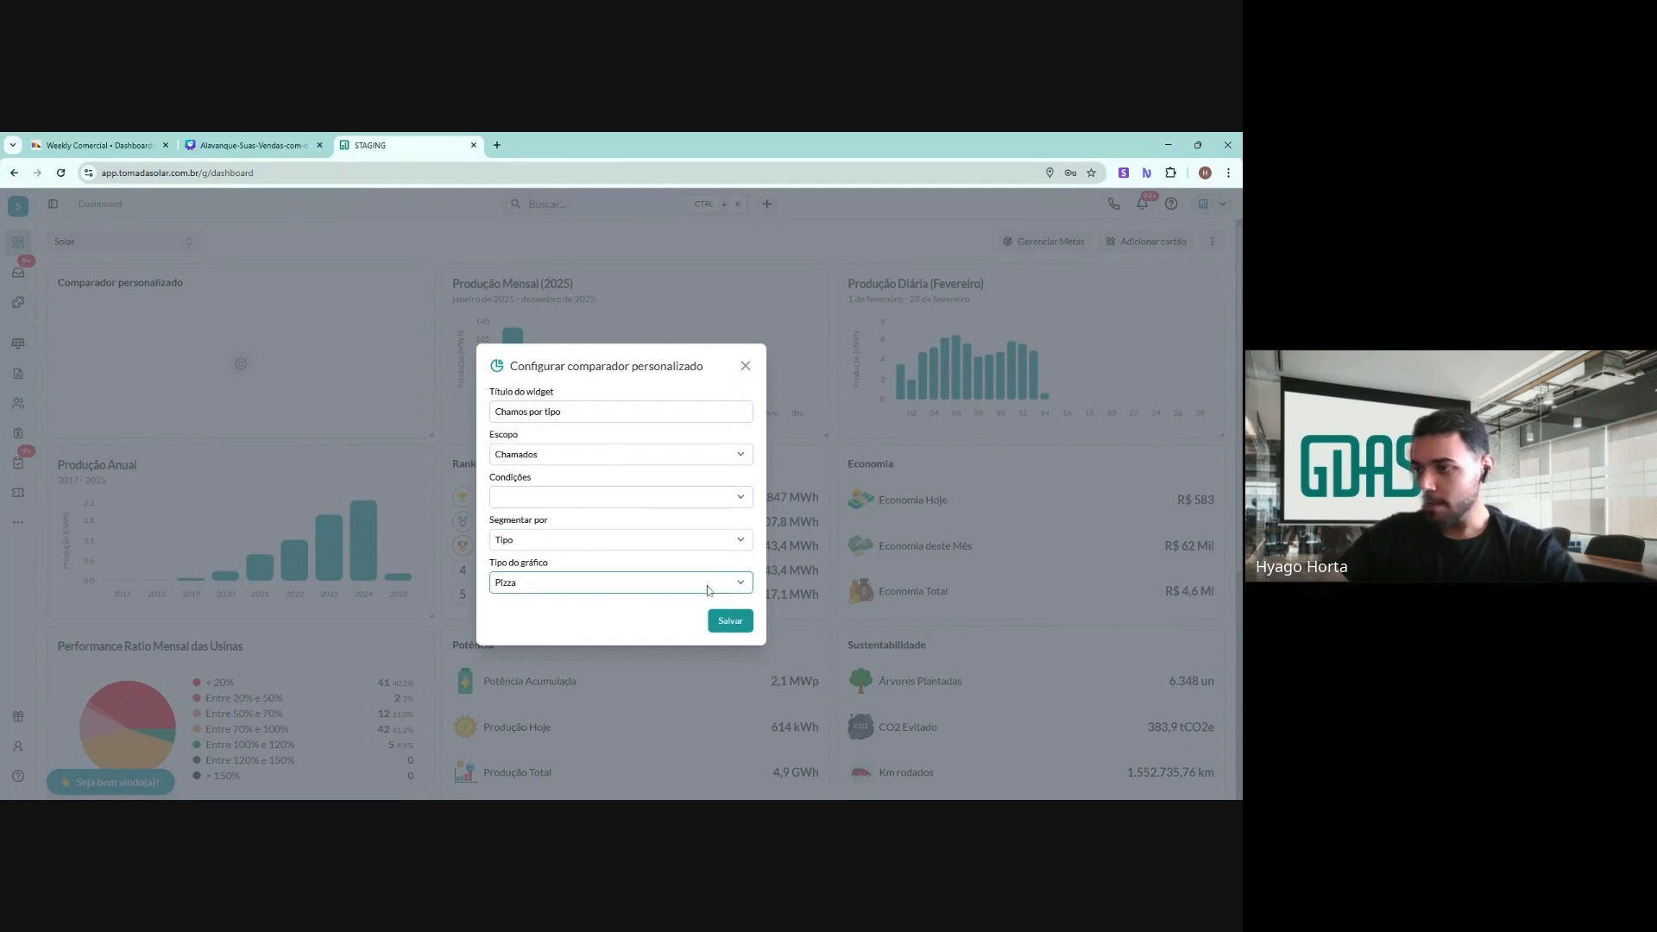
pyautogui.click(730, 621)
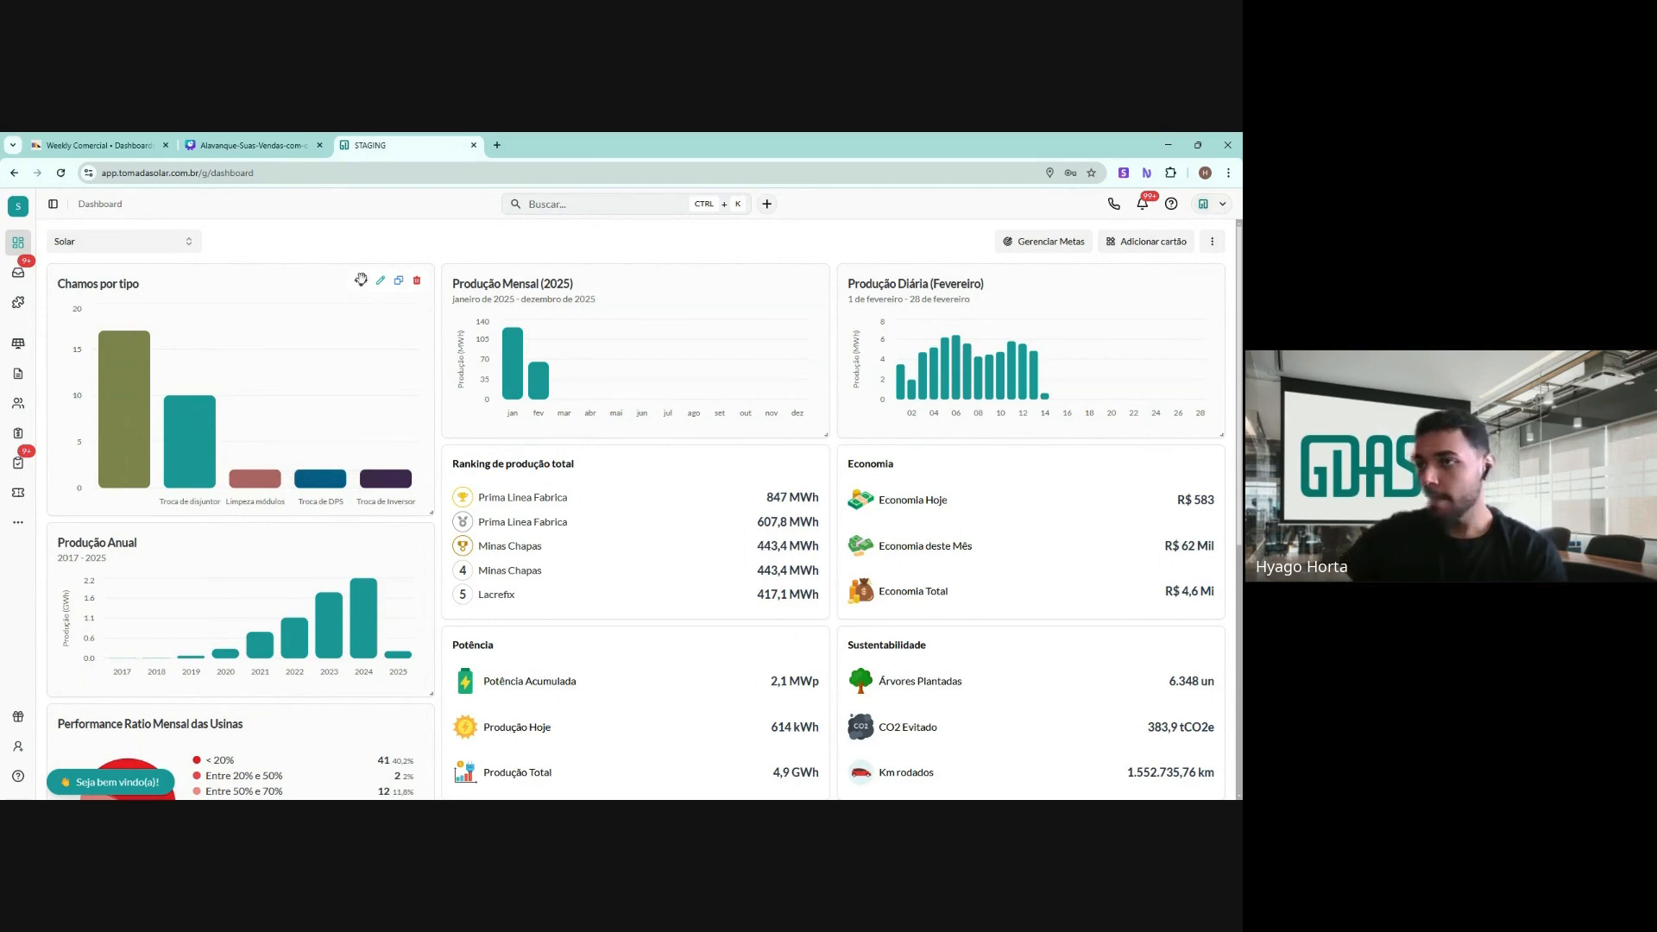
# Move the Chamos por tipo card below the Produção Anual card
pyautogui.moveTo(360, 281); pyautogui.dragTo(377, 505)
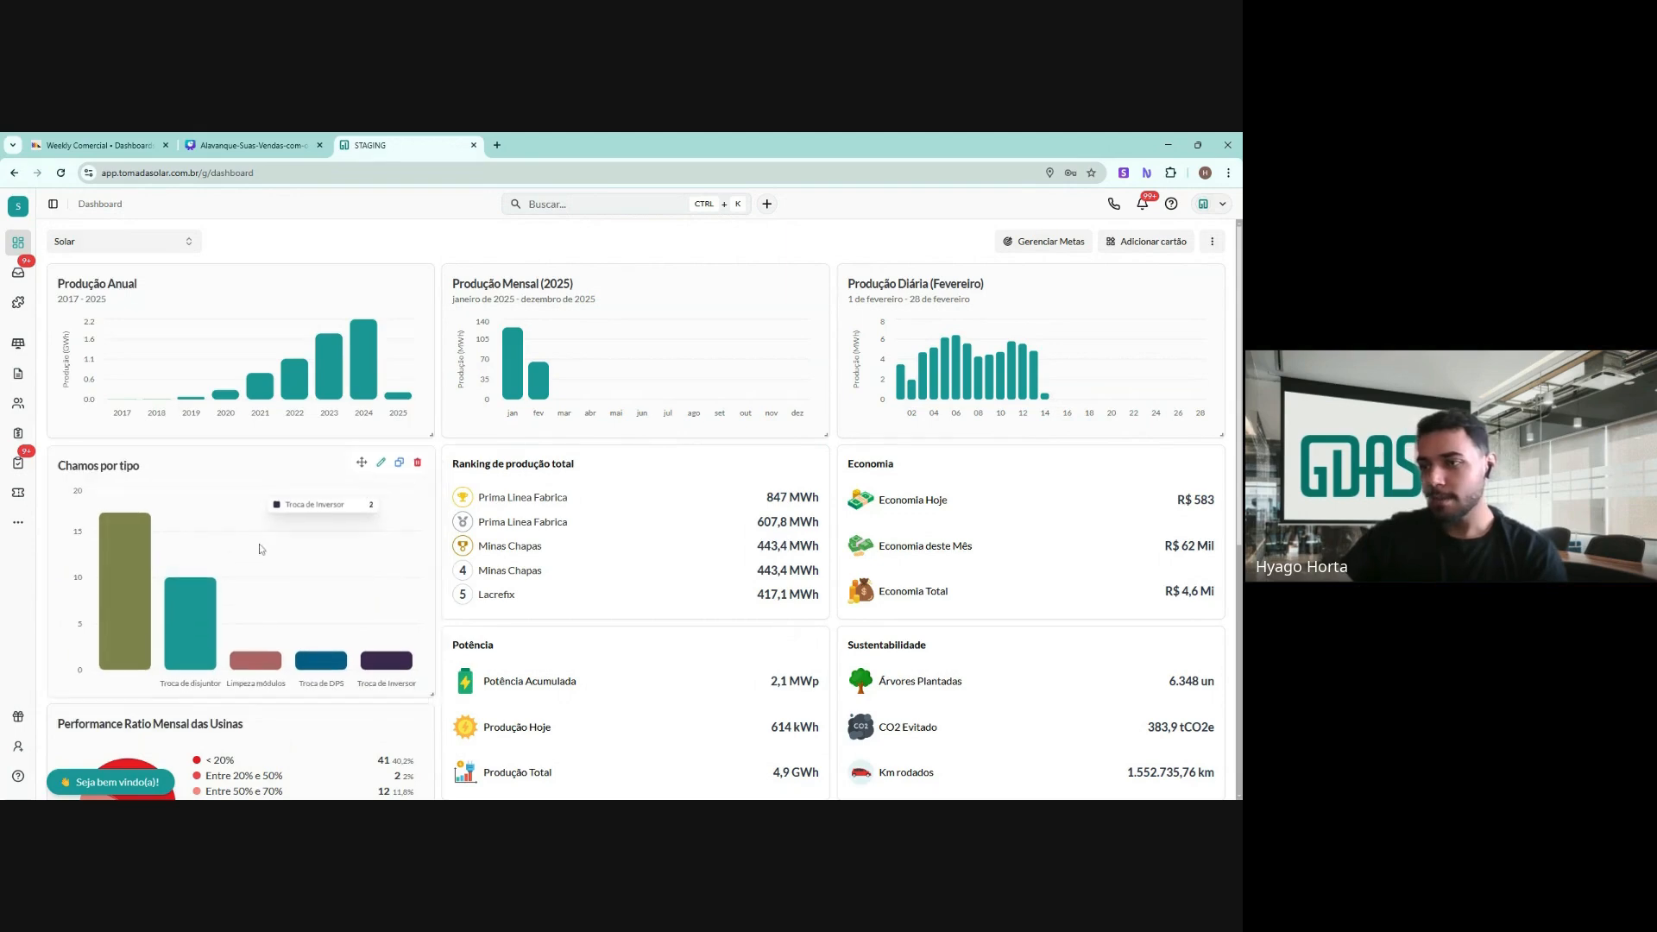
pyautogui.scroll(-5, 553, 580)
pyautogui.scroll(5, 552, 581)
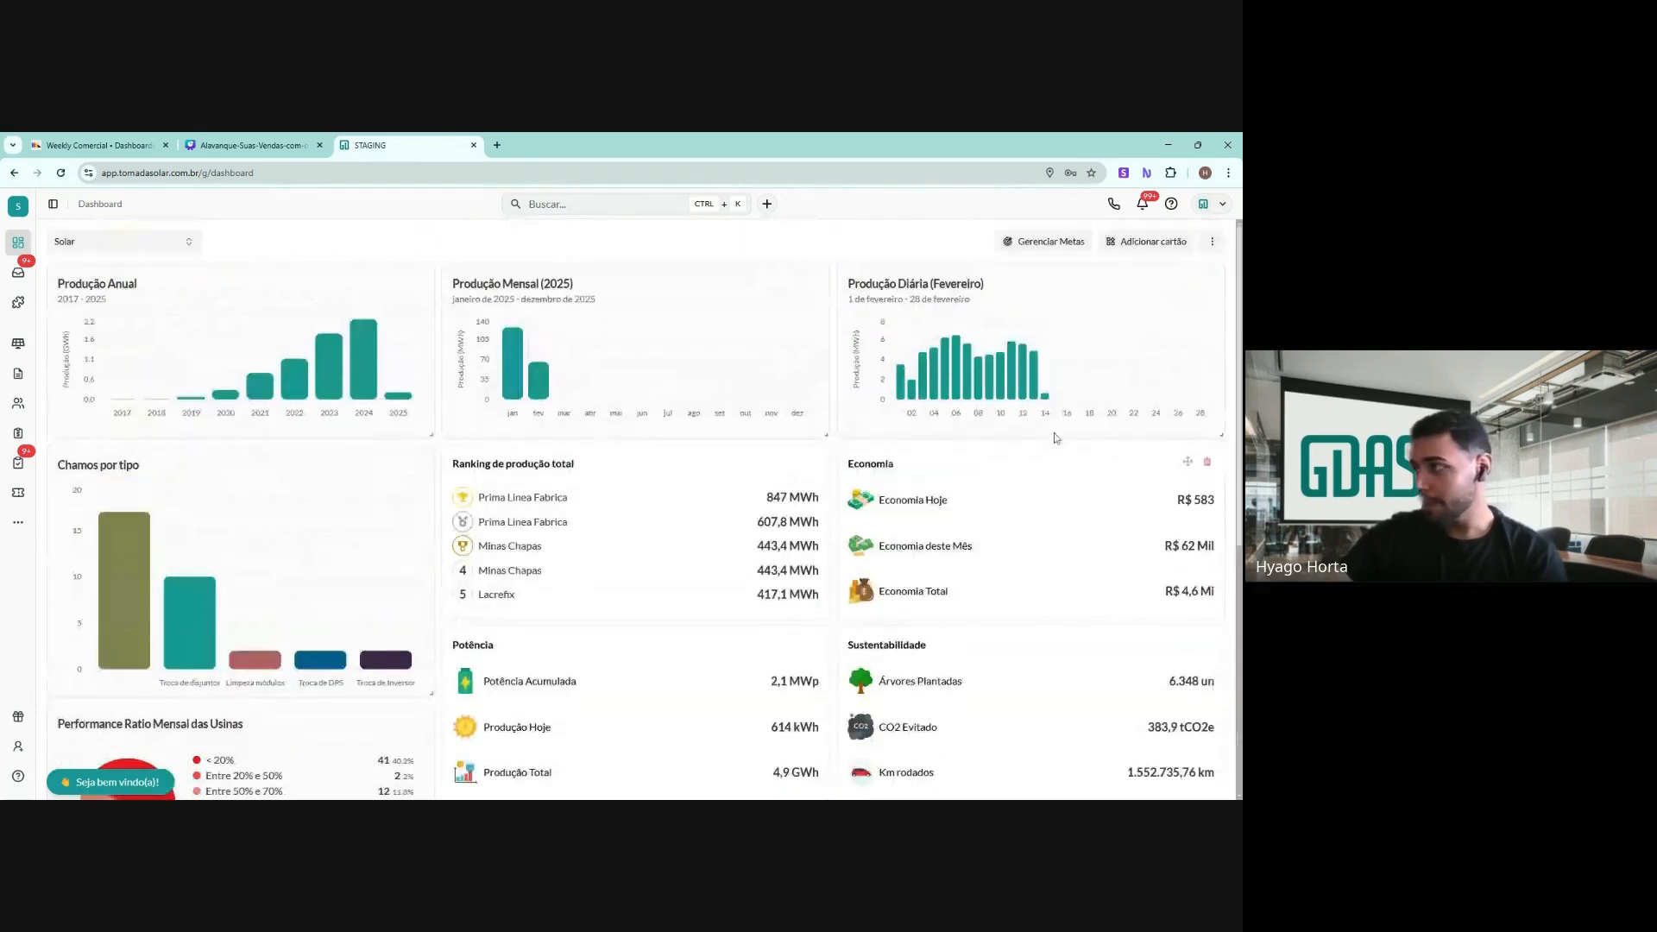
# Add a Progressão personalizada card titled "Chamados" with scope Chamados, segmentation Tipo de chamado and a line chart
pyautogui.click(1149, 241)
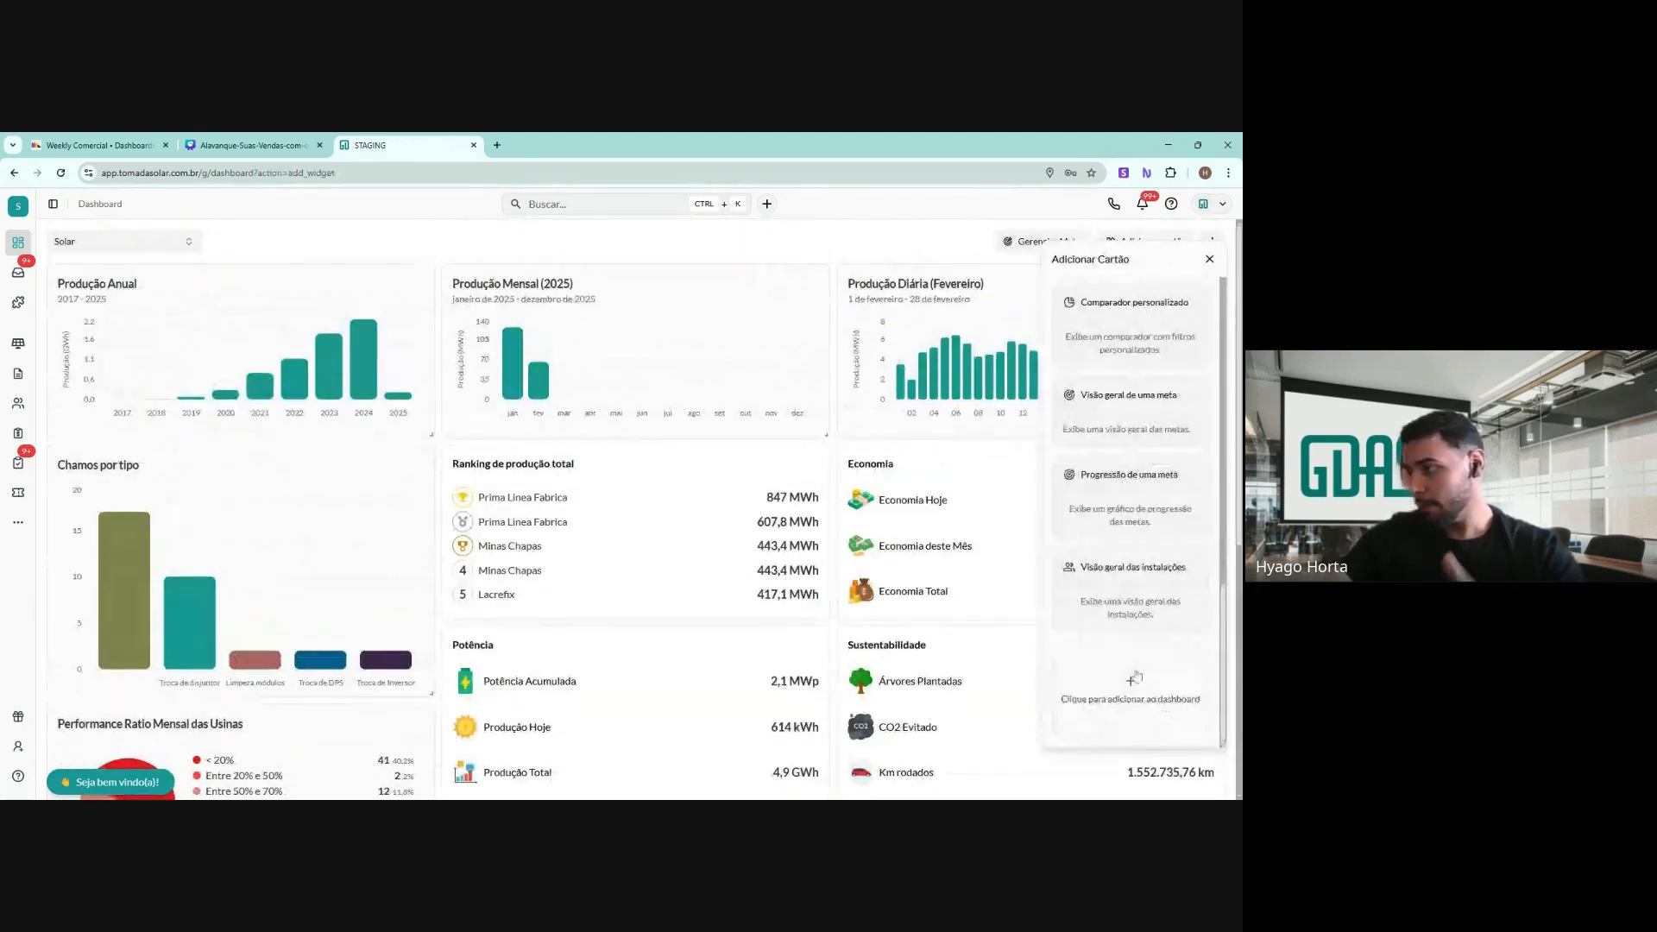
pyautogui.click(1130, 691)
pyautogui.click(240, 365)
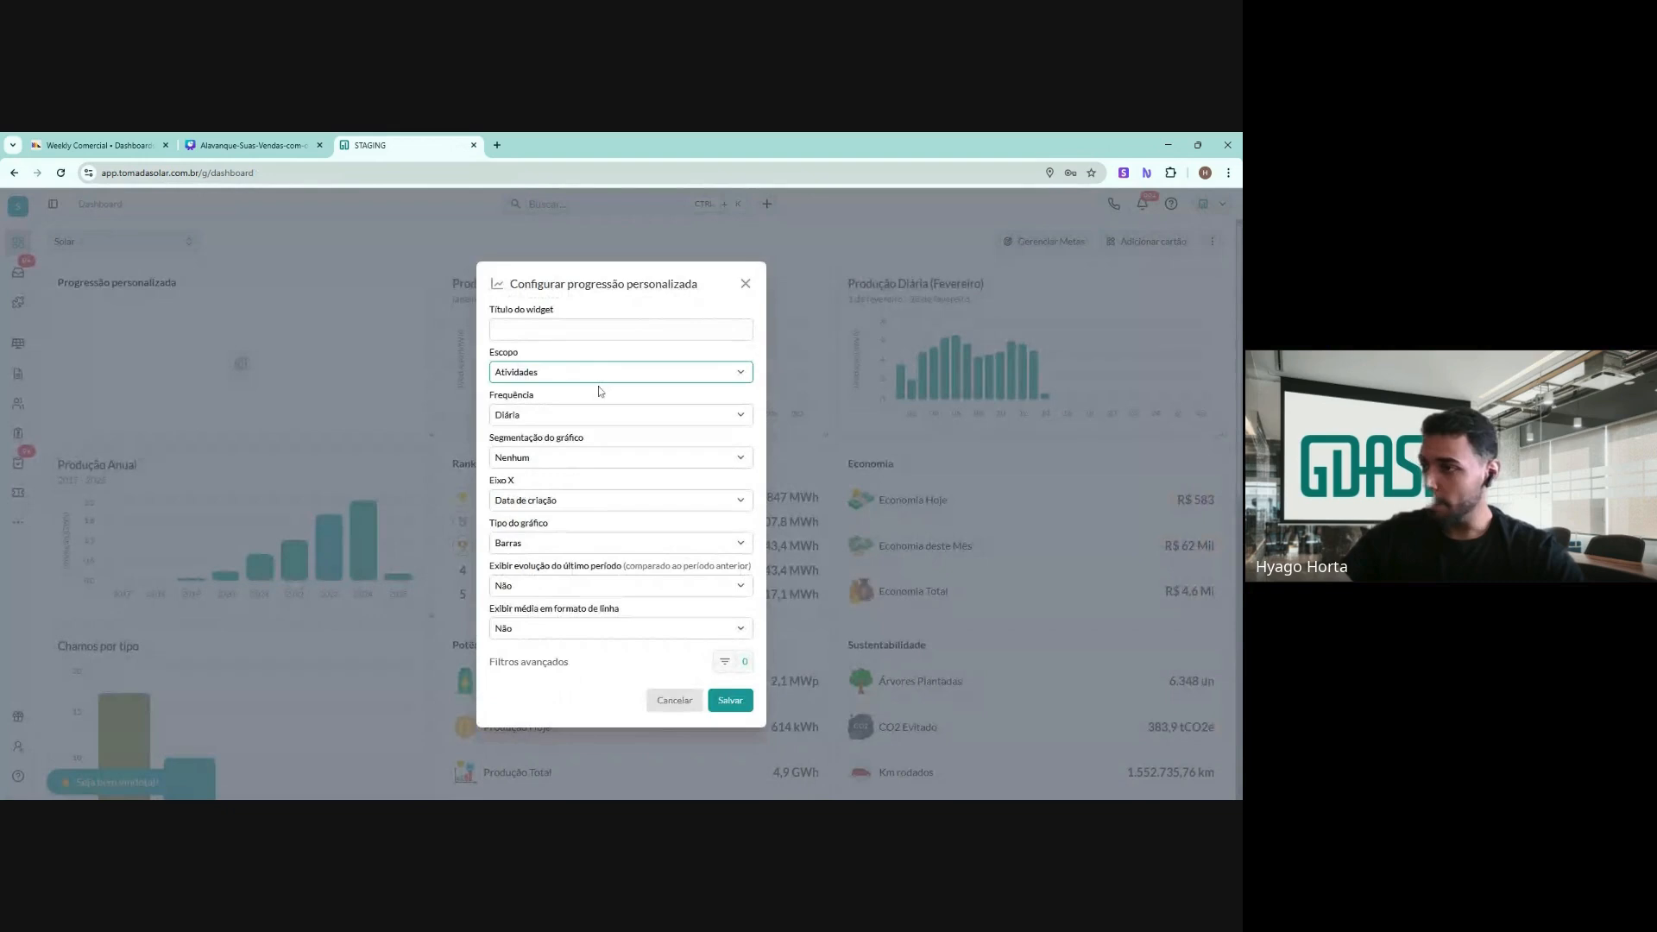
pyautogui.click(599, 392)
pyautogui.click(599, 330)
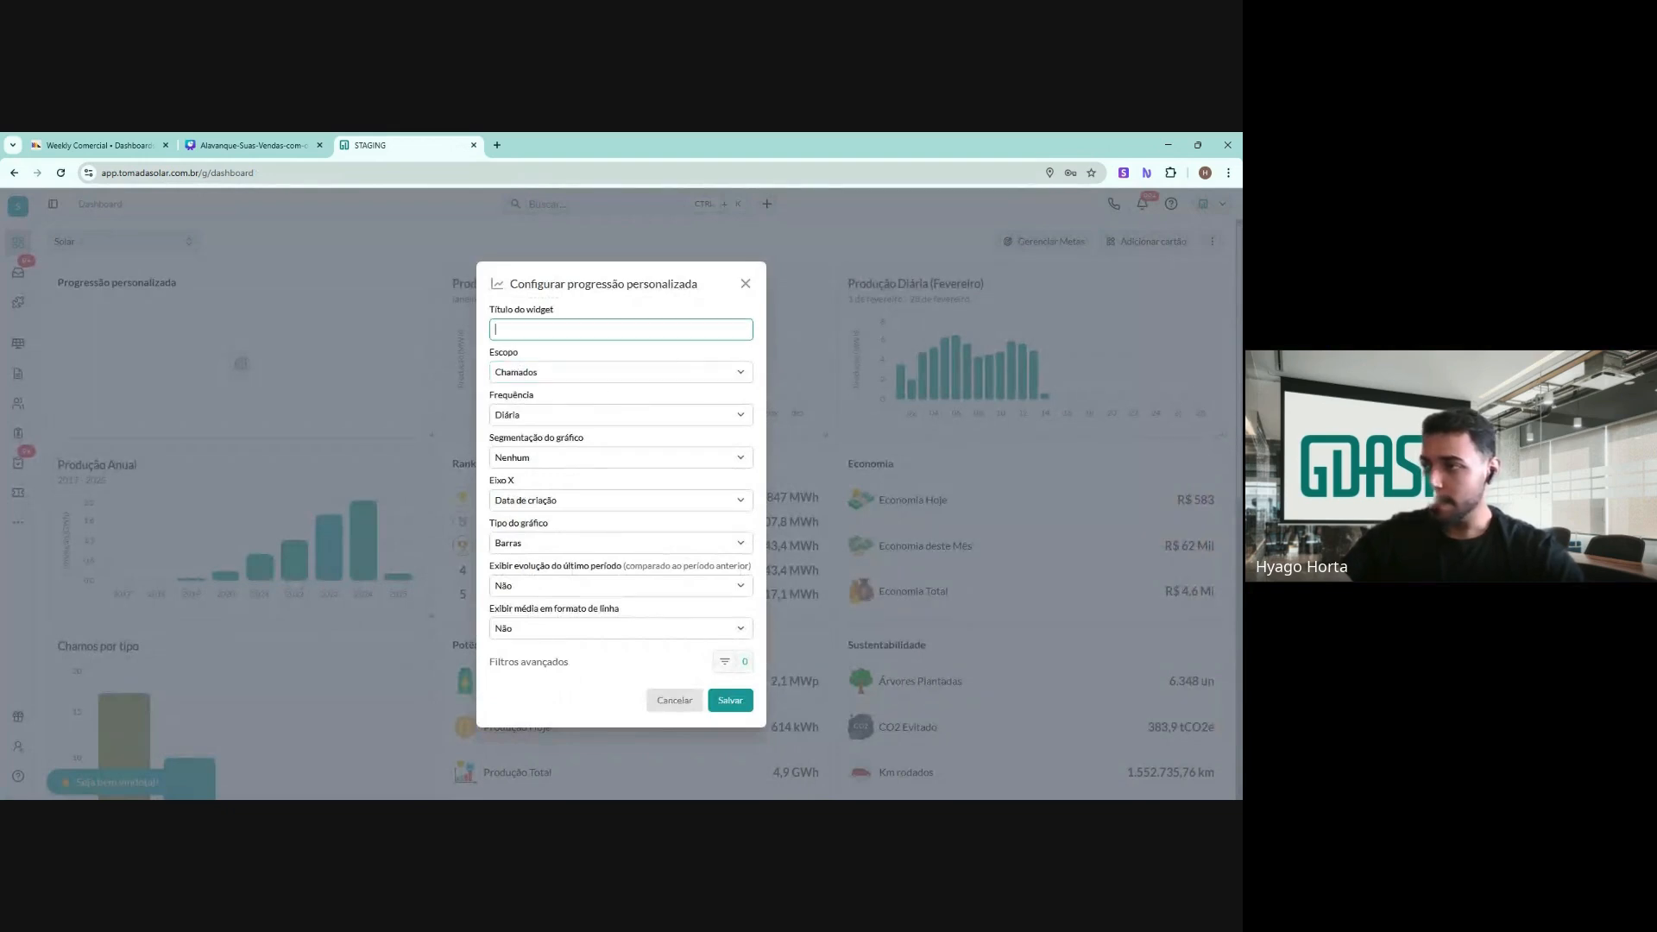
pyautogui.write('Chamados')
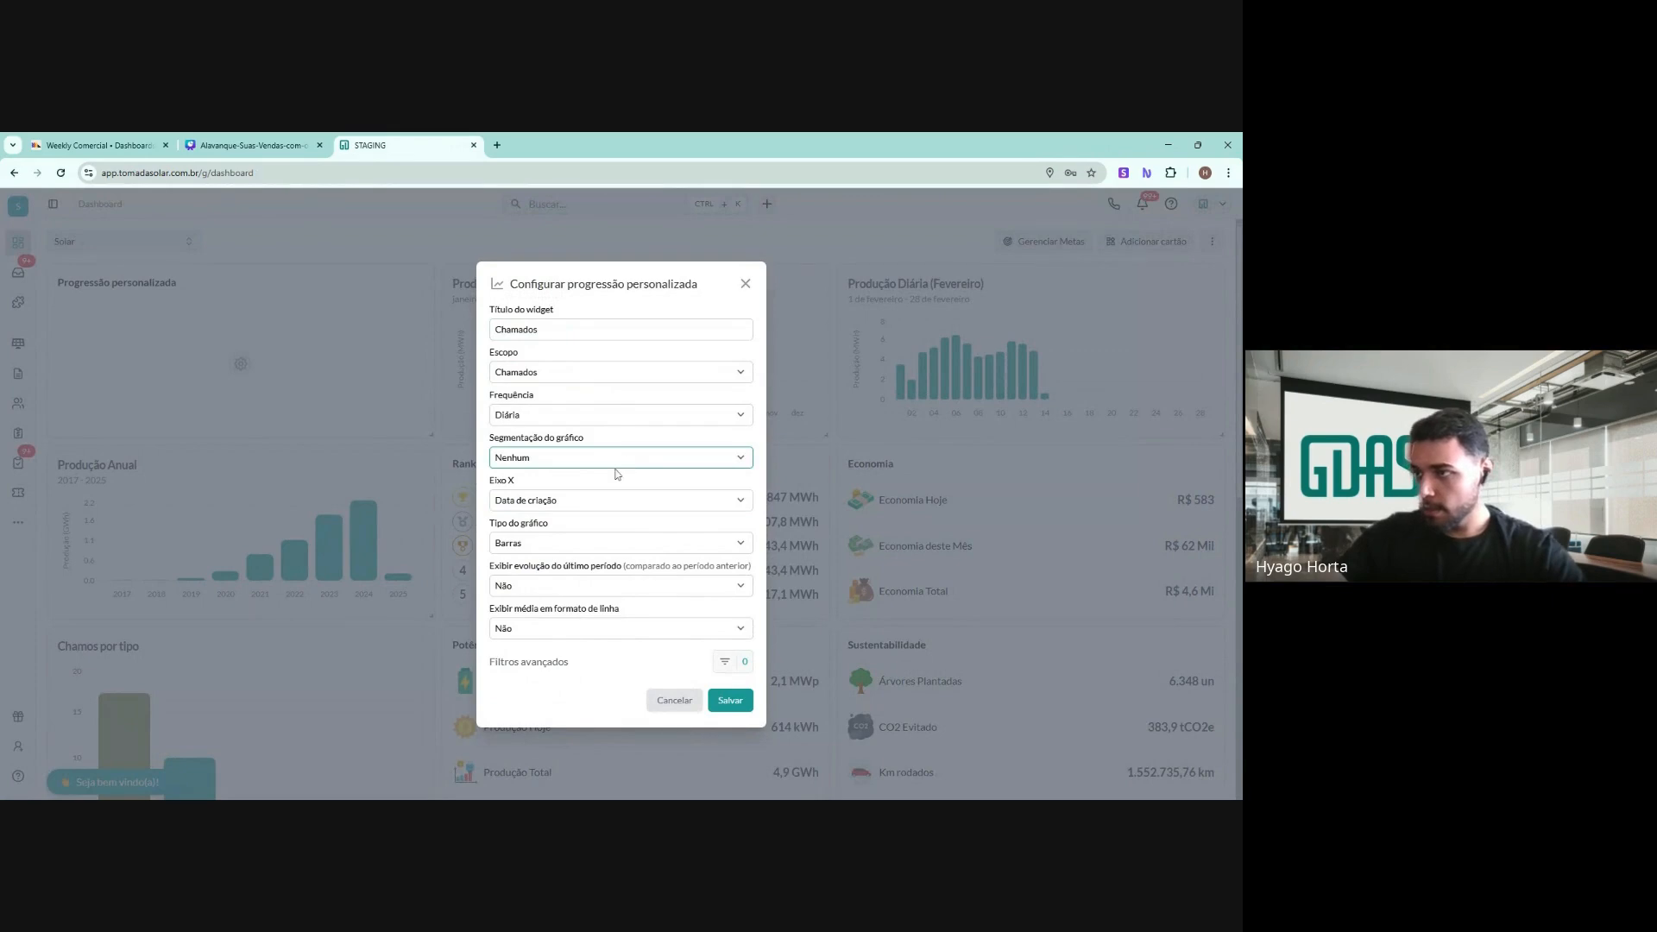
pyautogui.click(597, 519)
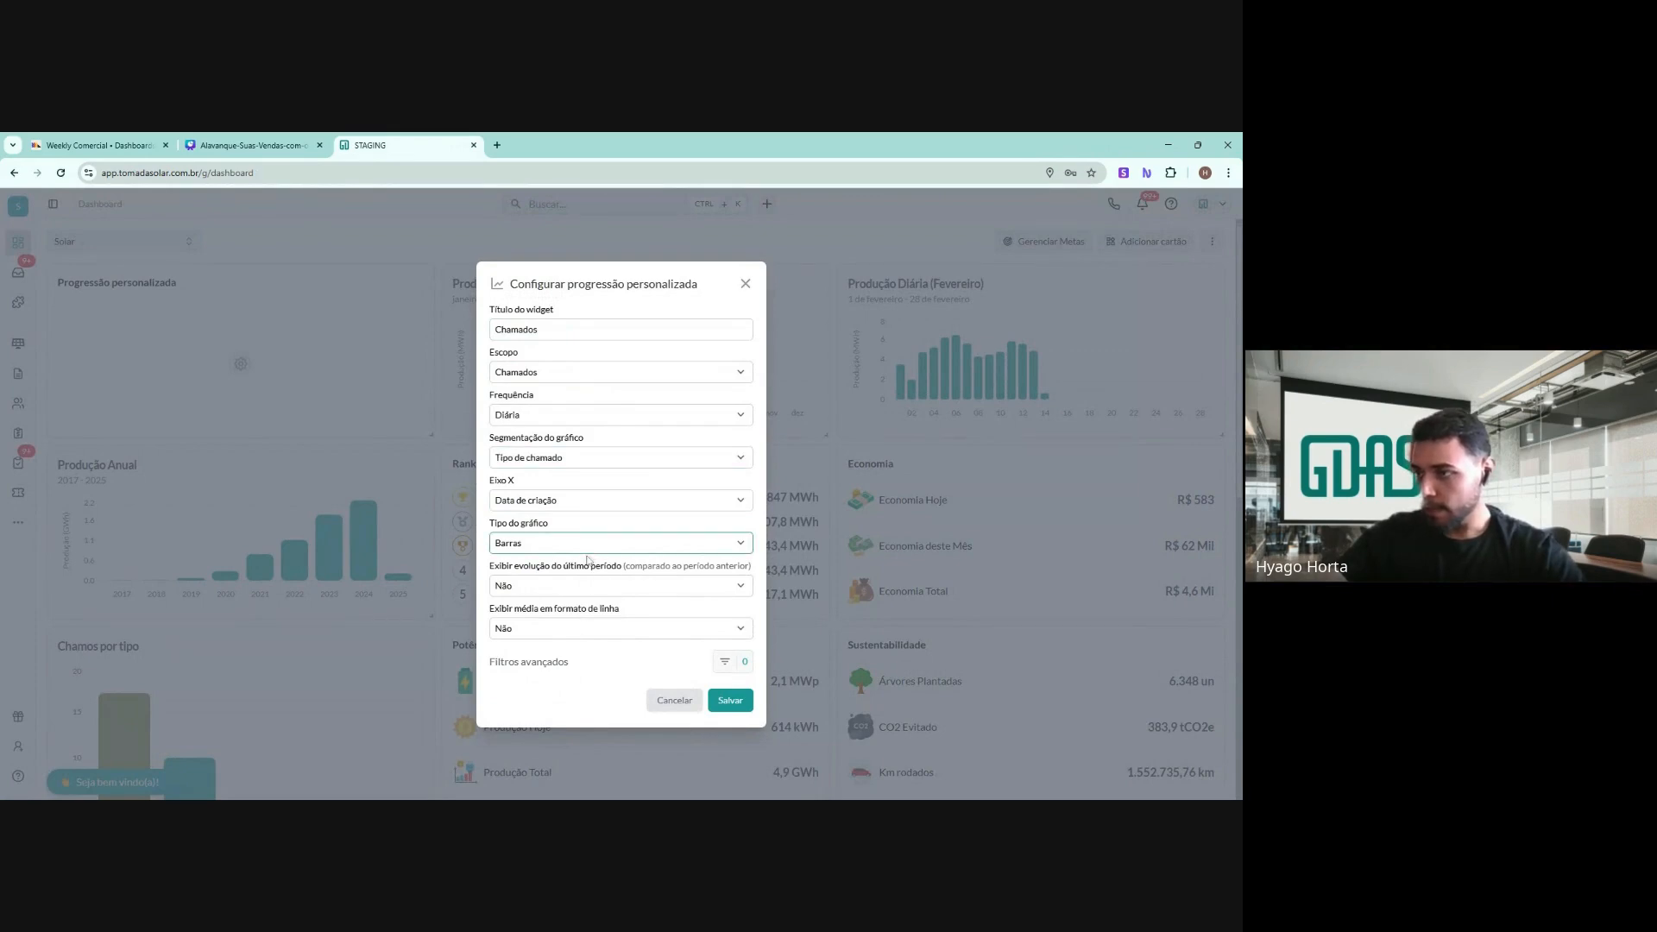
pyautogui.click(730, 700)
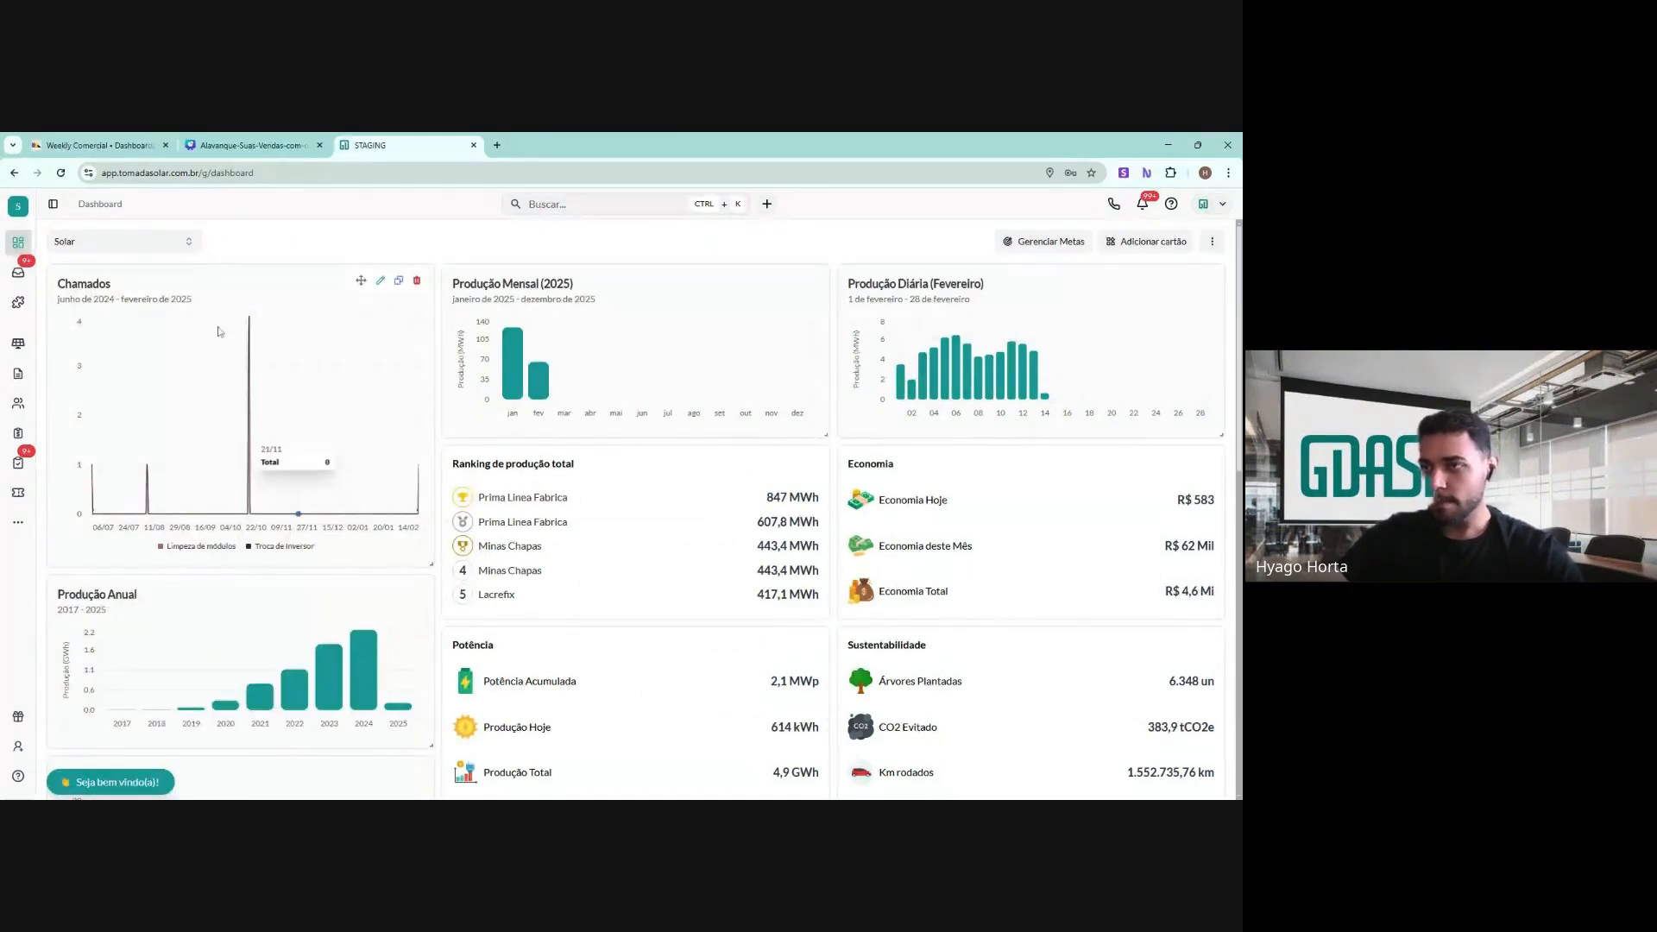
# Remove the Chamados progression card from the dashboard
pyautogui.click(417, 282)
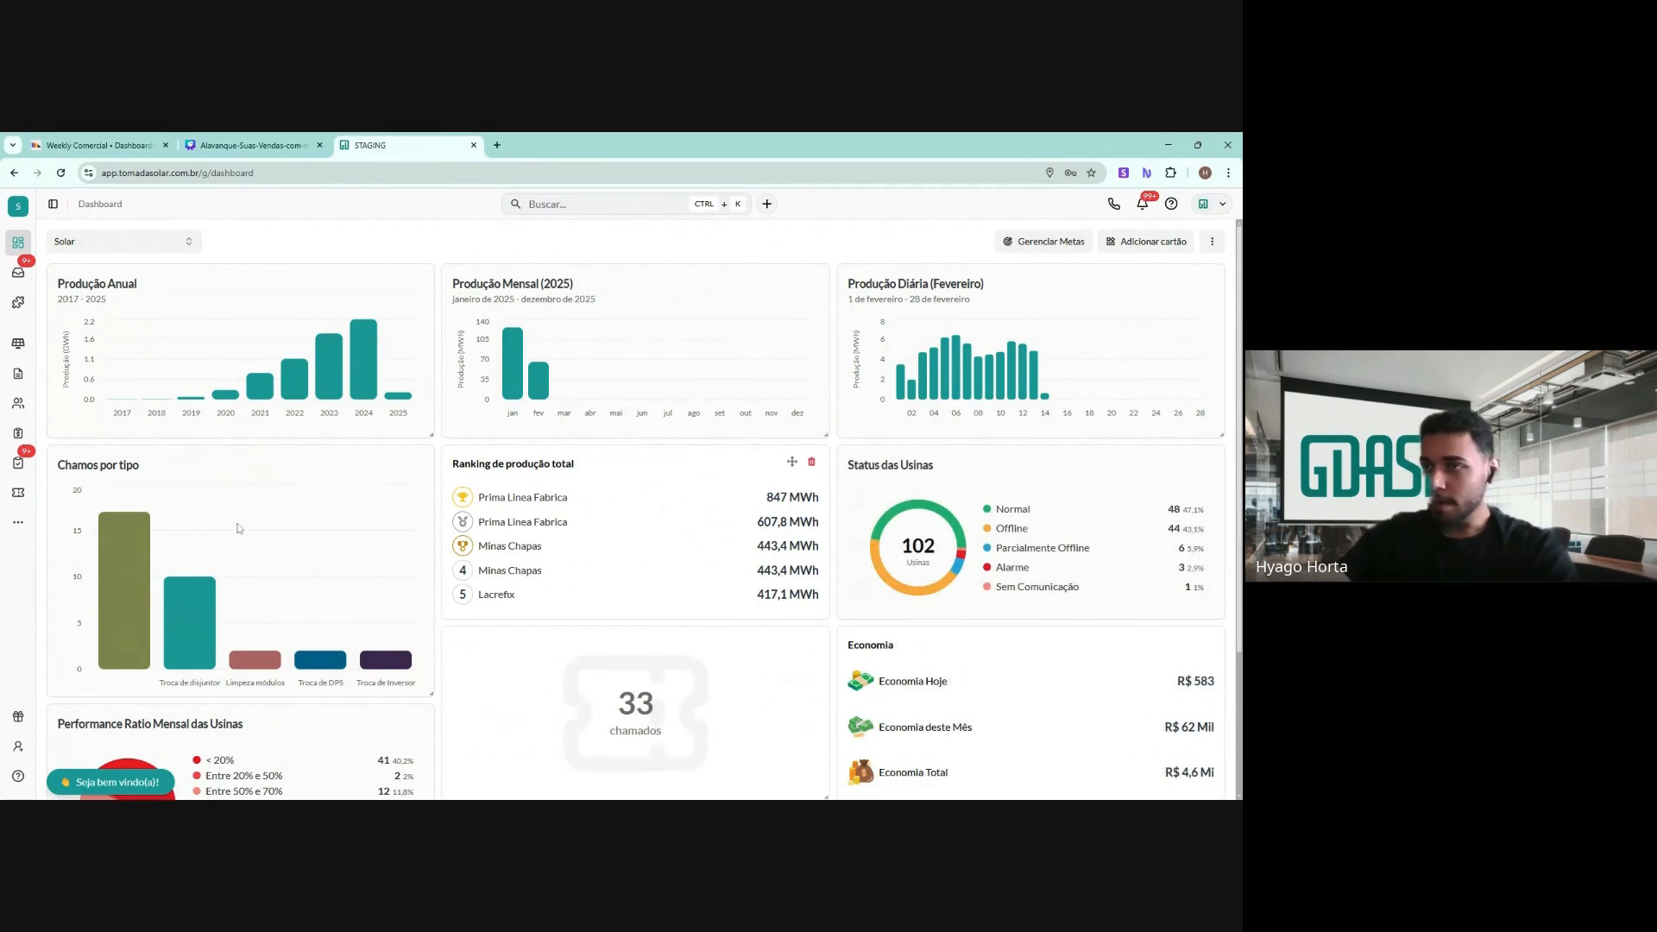
# Move the Status das Usinas card into the middle column between Produção Mensal and Ranking de produção total
pyautogui.moveTo(790, 459)
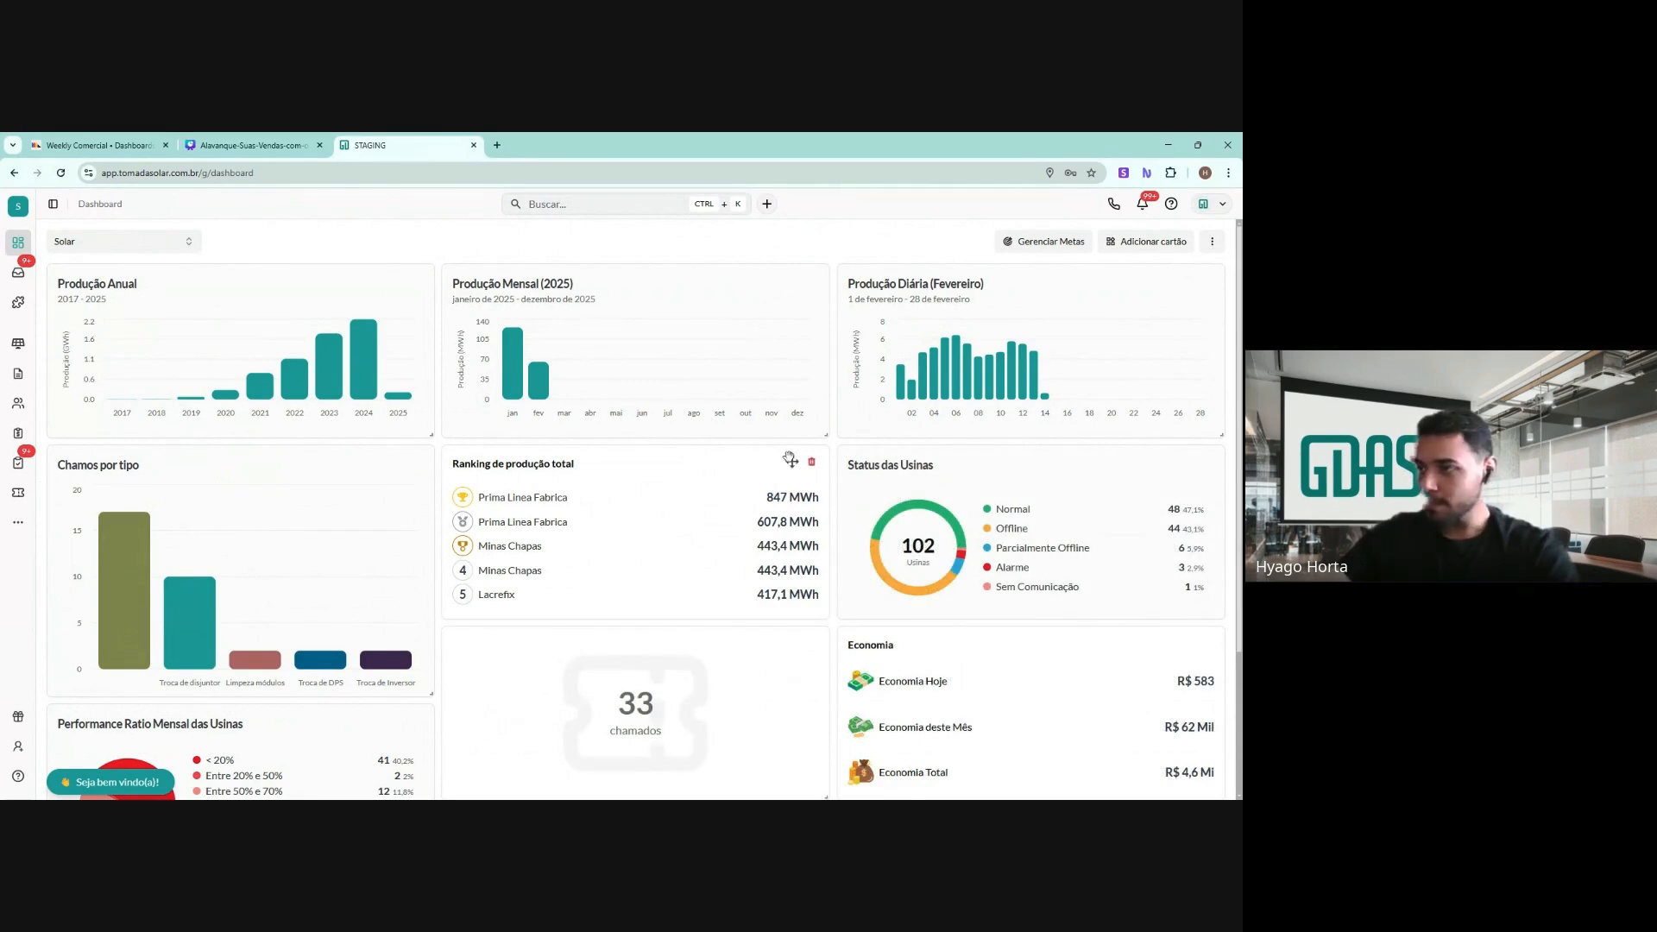
pyautogui.moveTo(1188, 463); pyautogui.dragTo(707, 458)
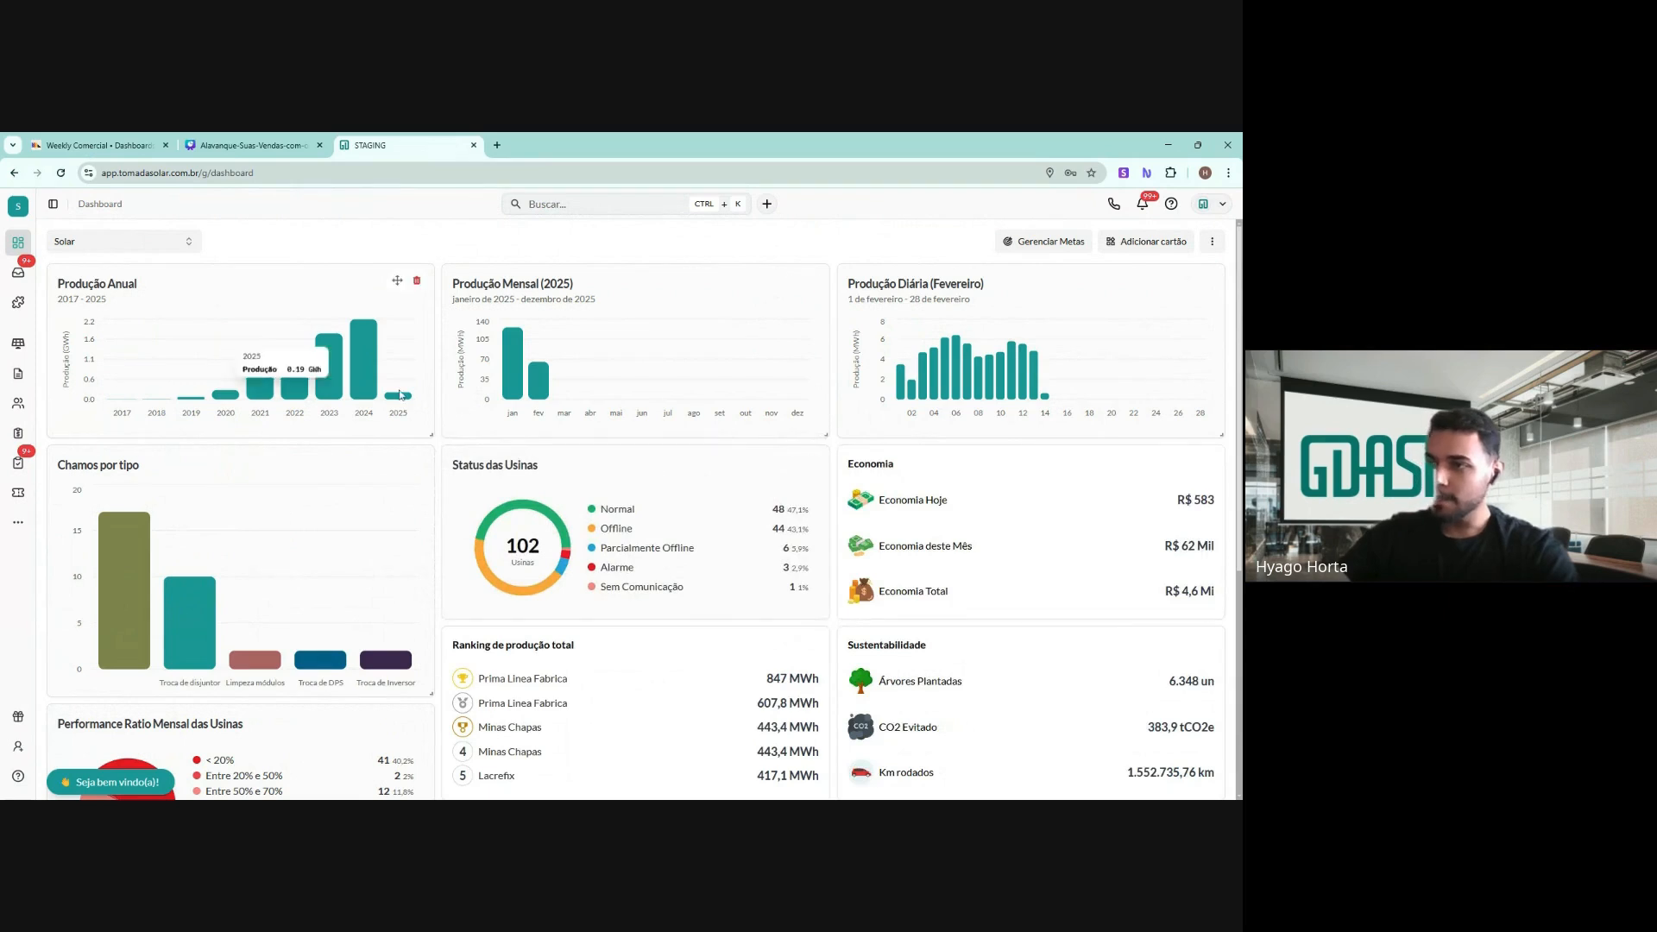
pyautogui.moveTo(394, 395)
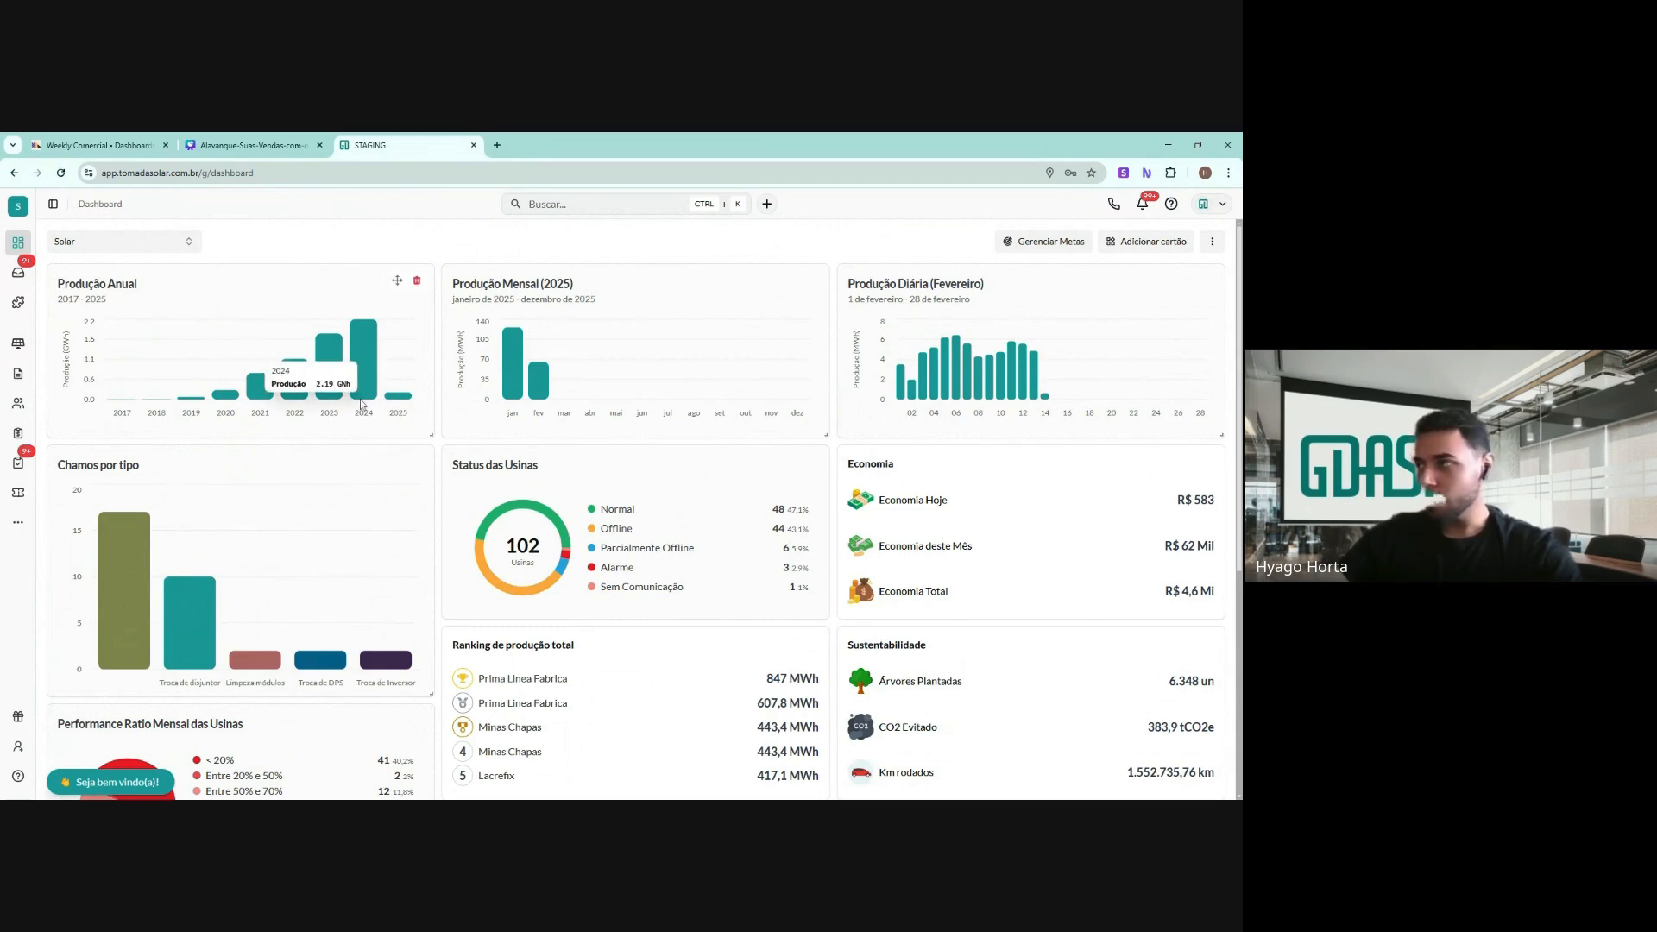
# Add the Lista de usinas card to the Solar dashboard
pyautogui.click(1156, 243)
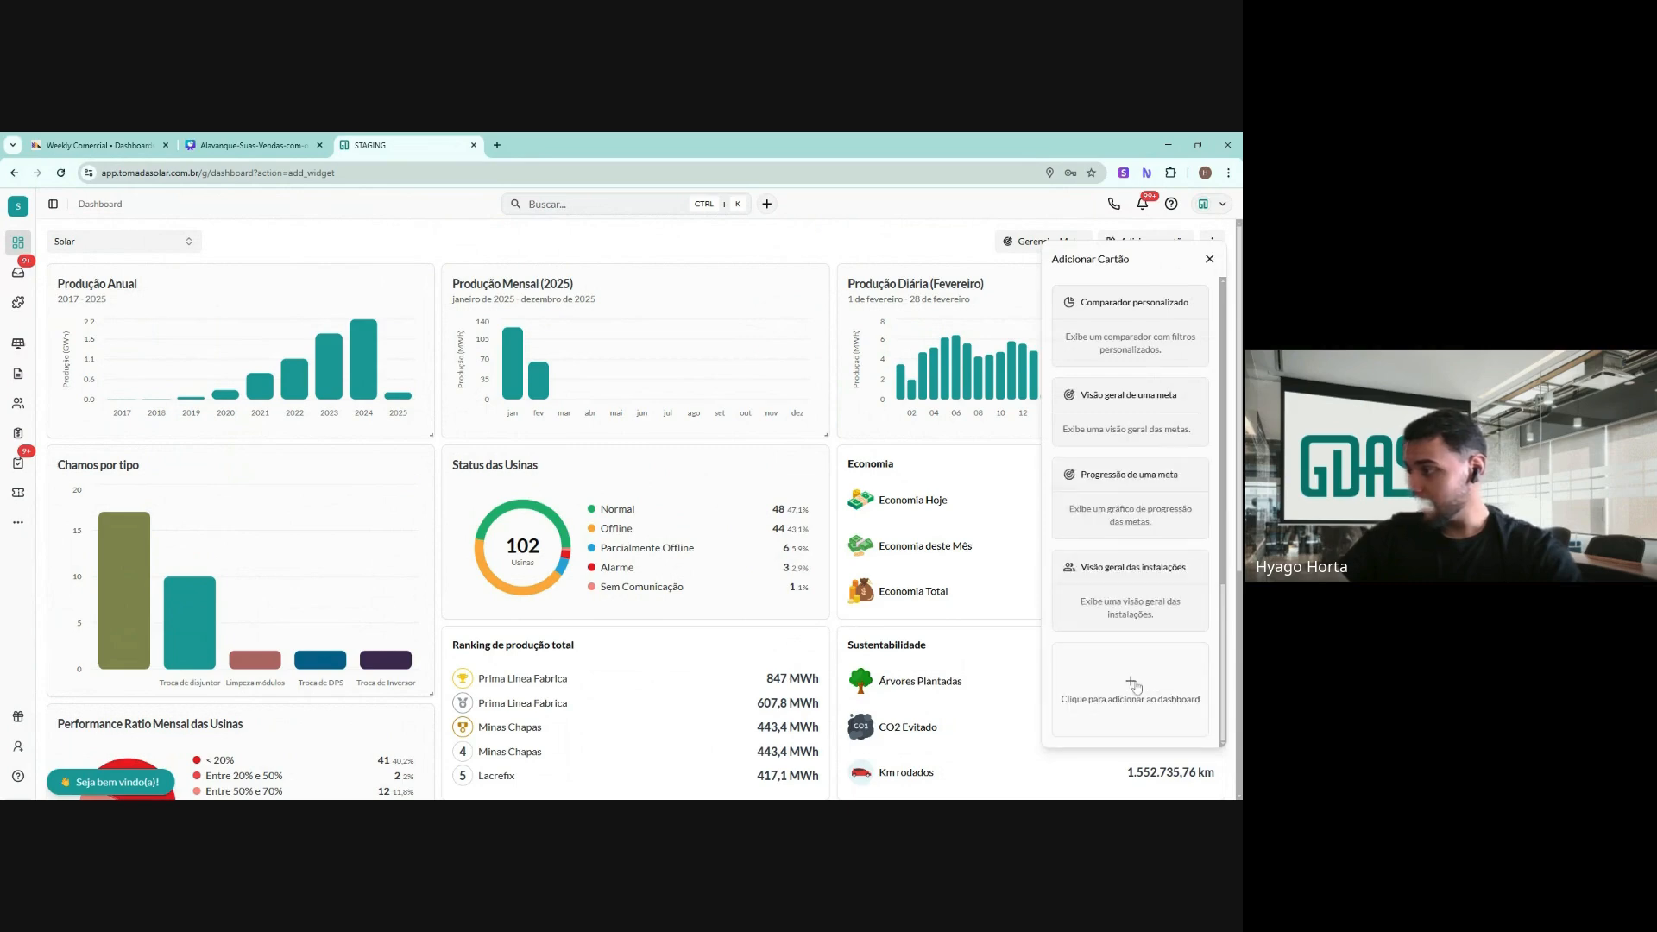
pyautogui.scroll(10, 1136, 686)
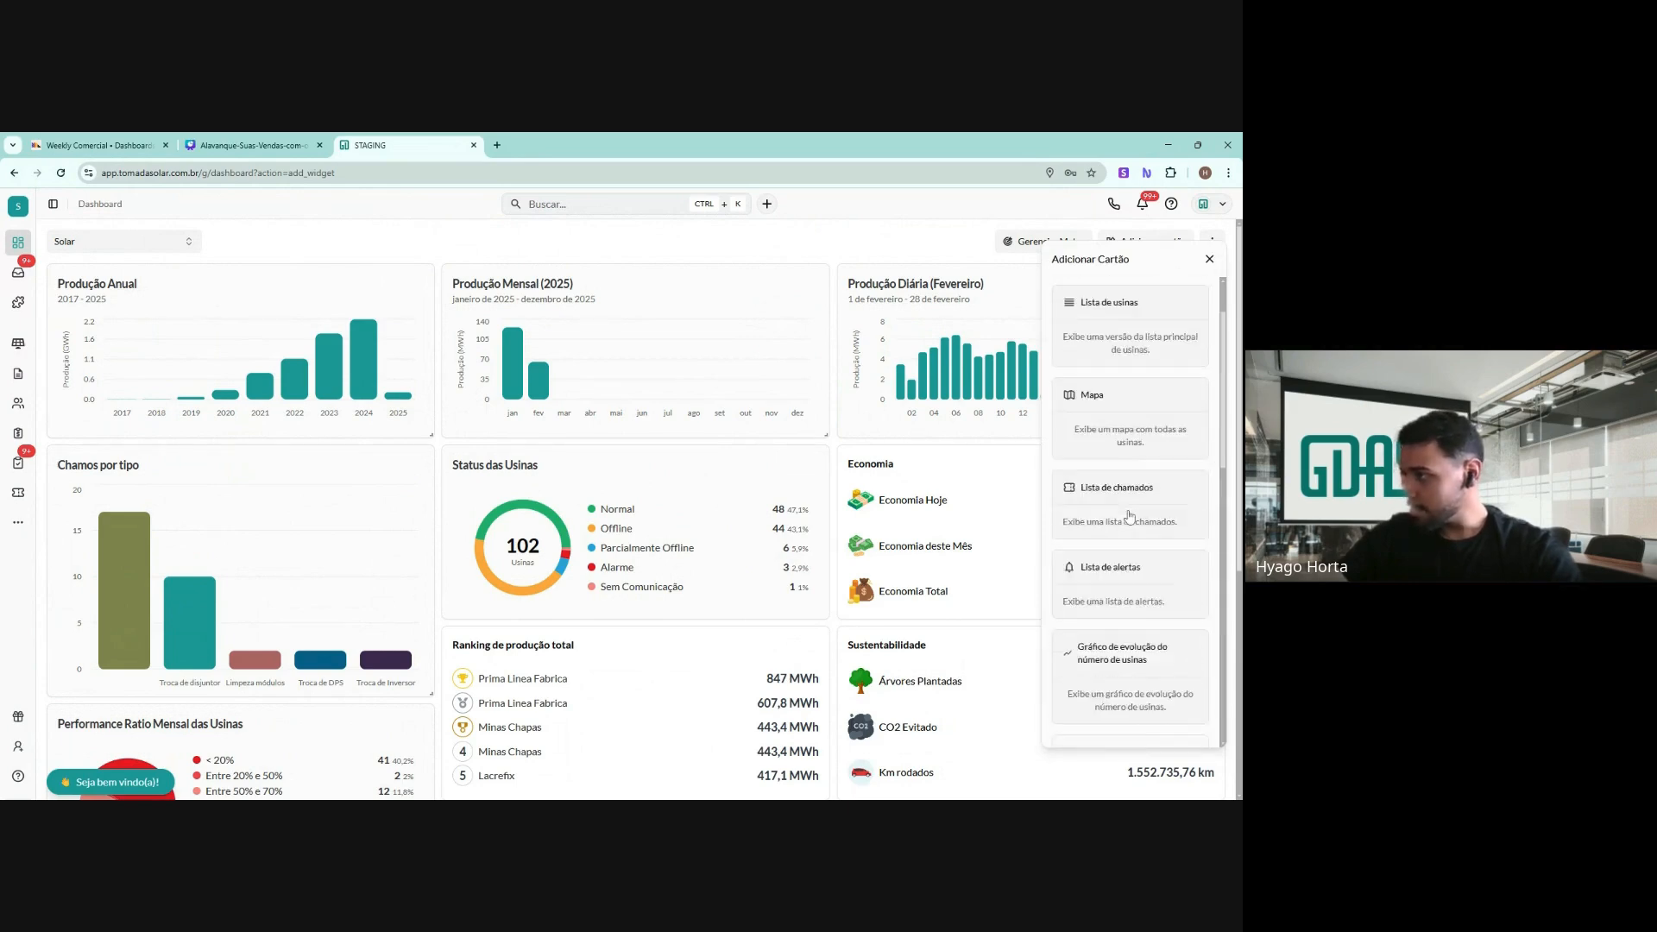
pyautogui.scroll(1, 1134, 414)
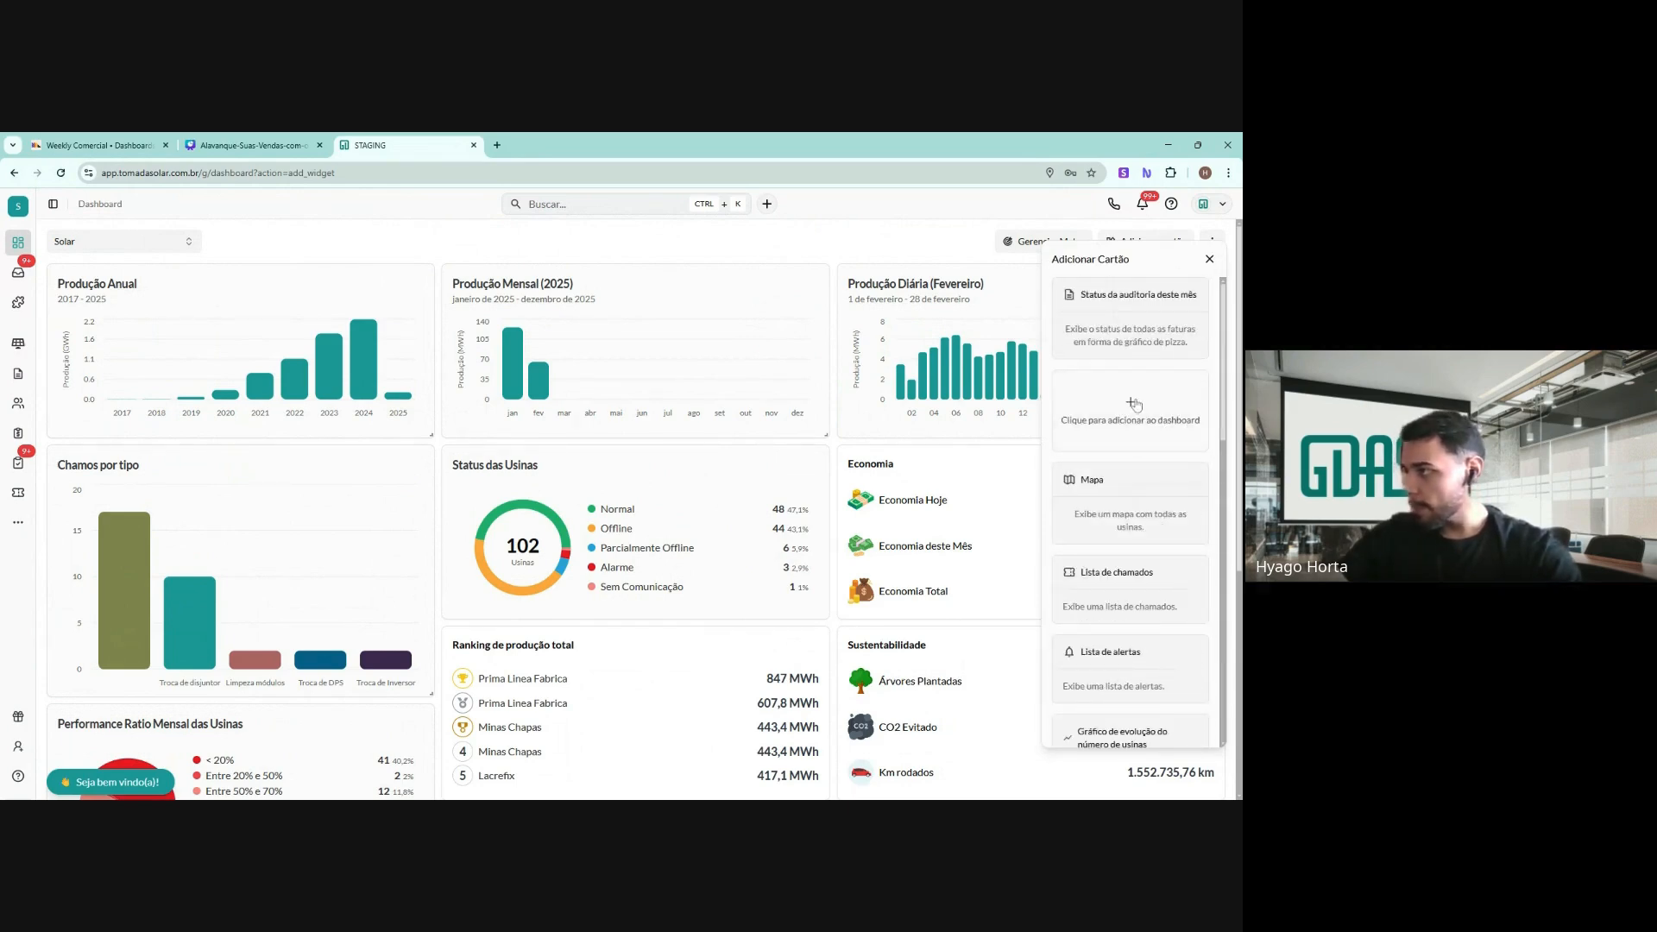
pyautogui.click(1135, 405)
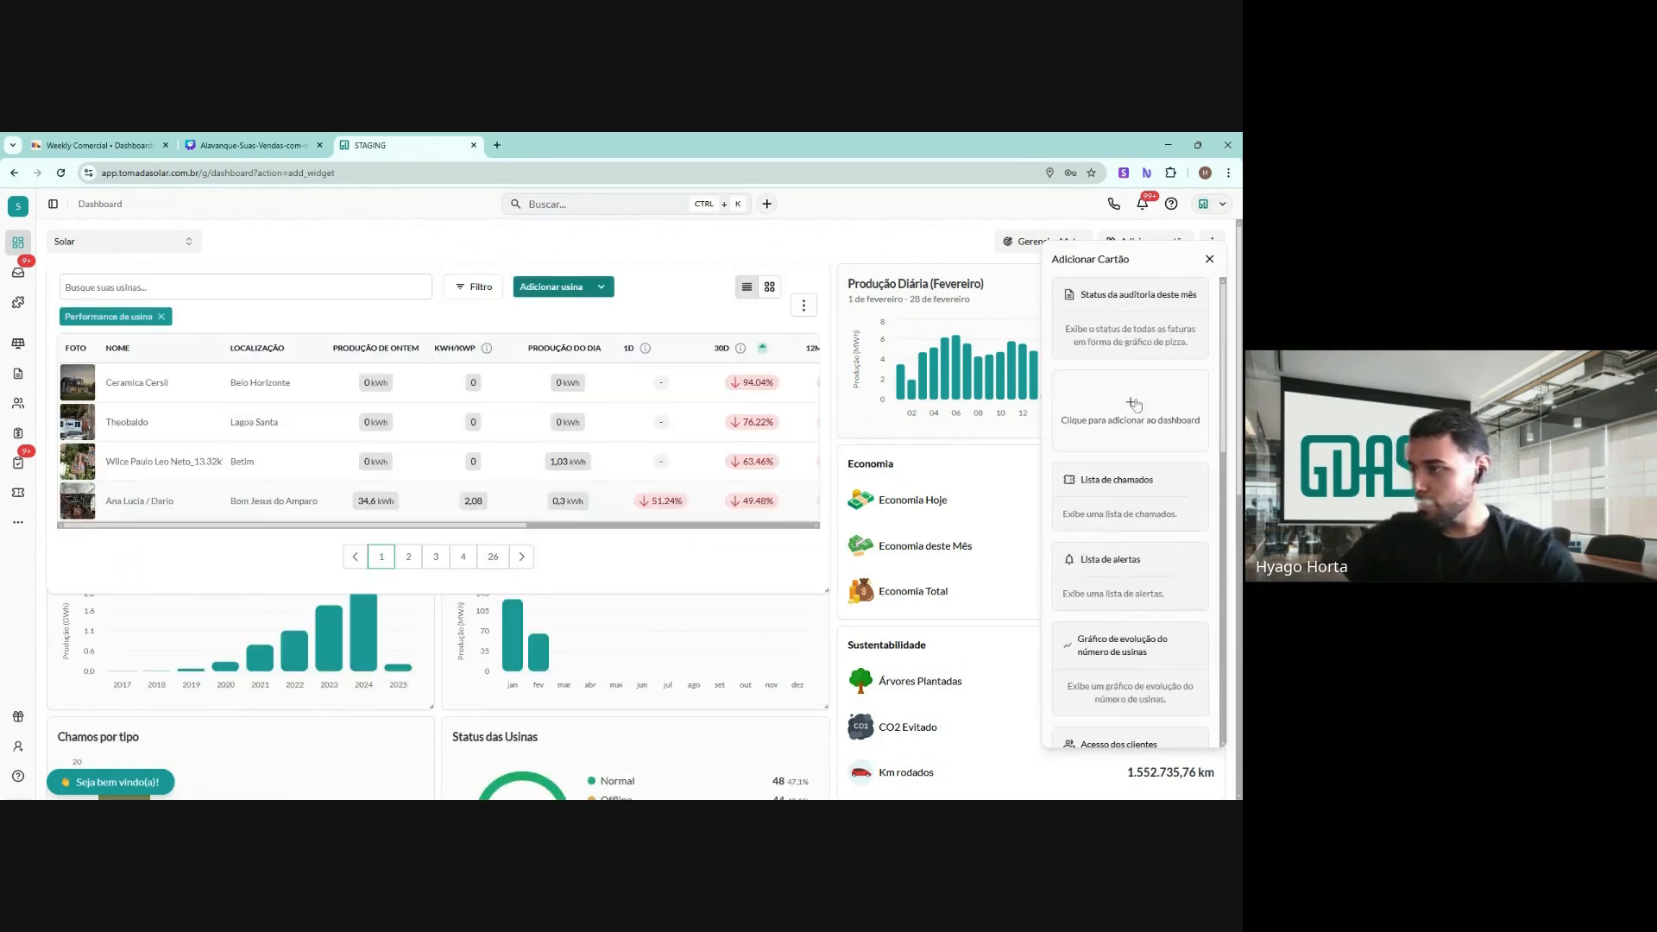
pyautogui.click(936, 436)
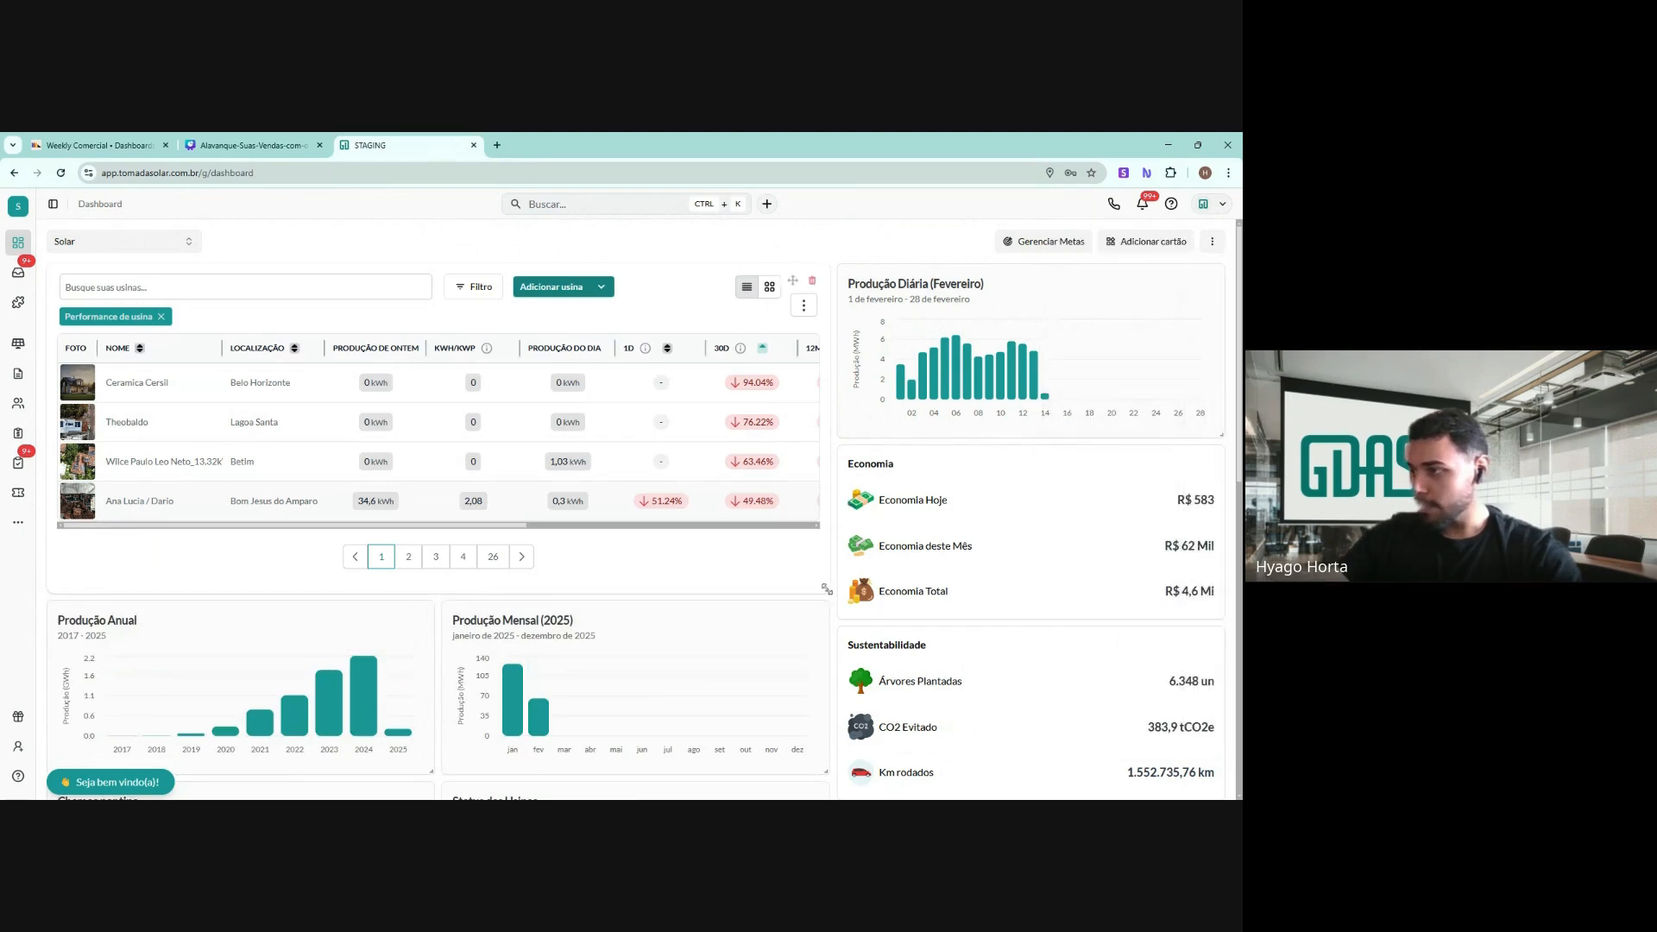
# Widen the plant list card to span all three dashboard columns and check its table columns across the full width
pyautogui.moveTo(826, 590); pyautogui.dragTo(1221, 591)
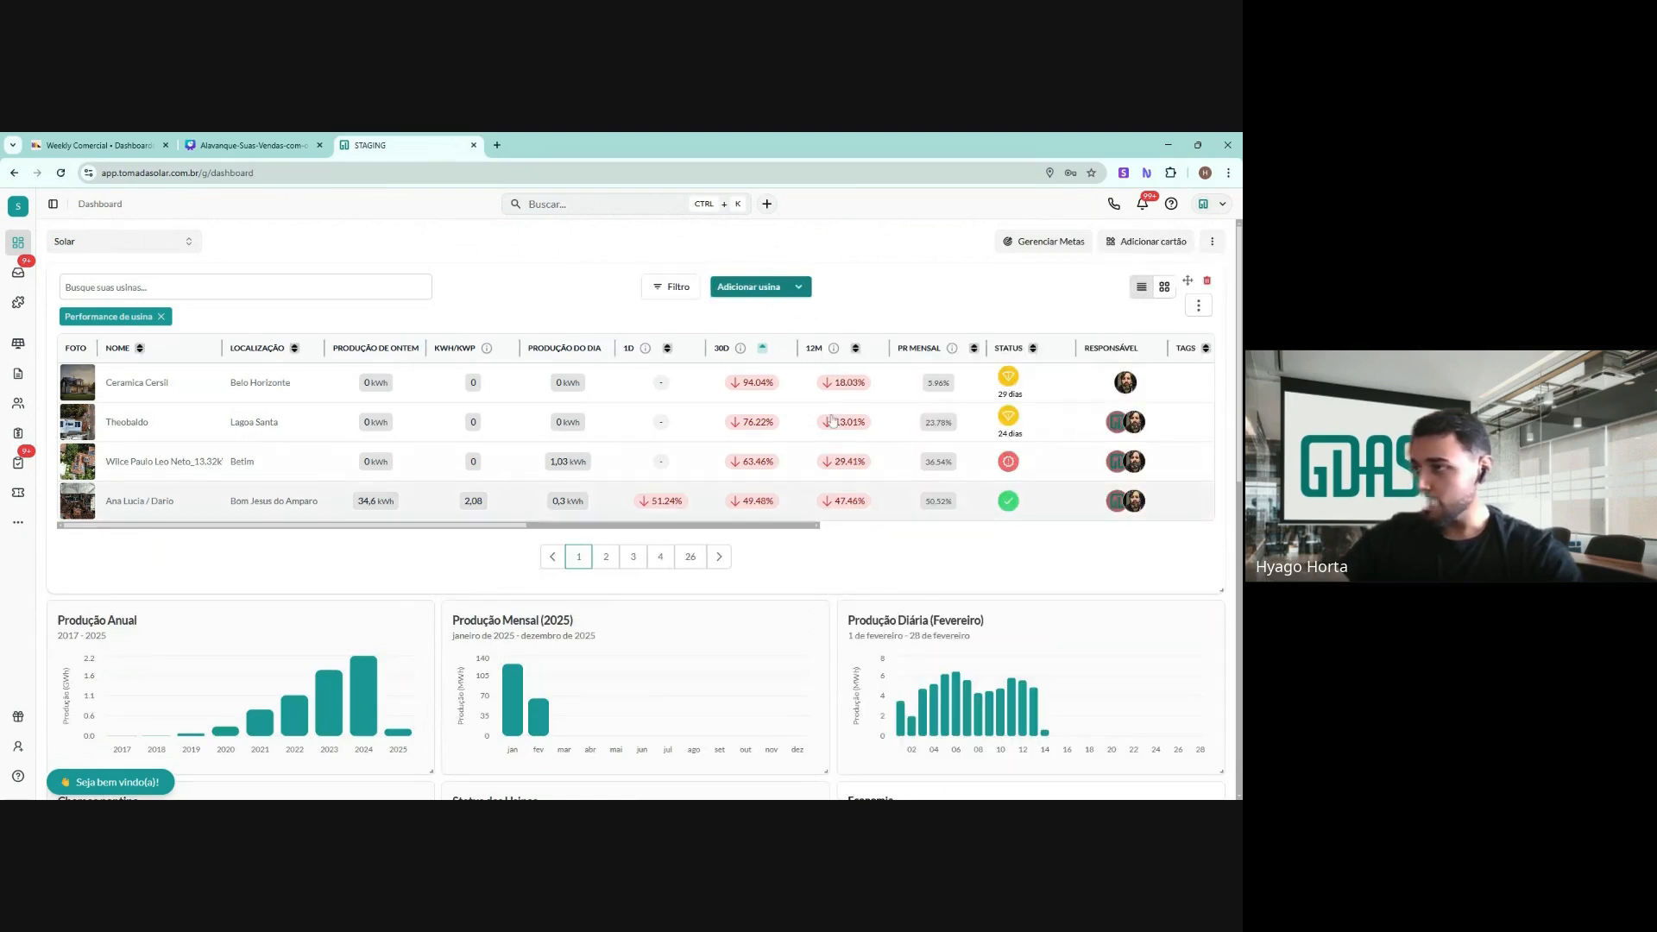
pyautogui.hscroll(2, 690, 525)
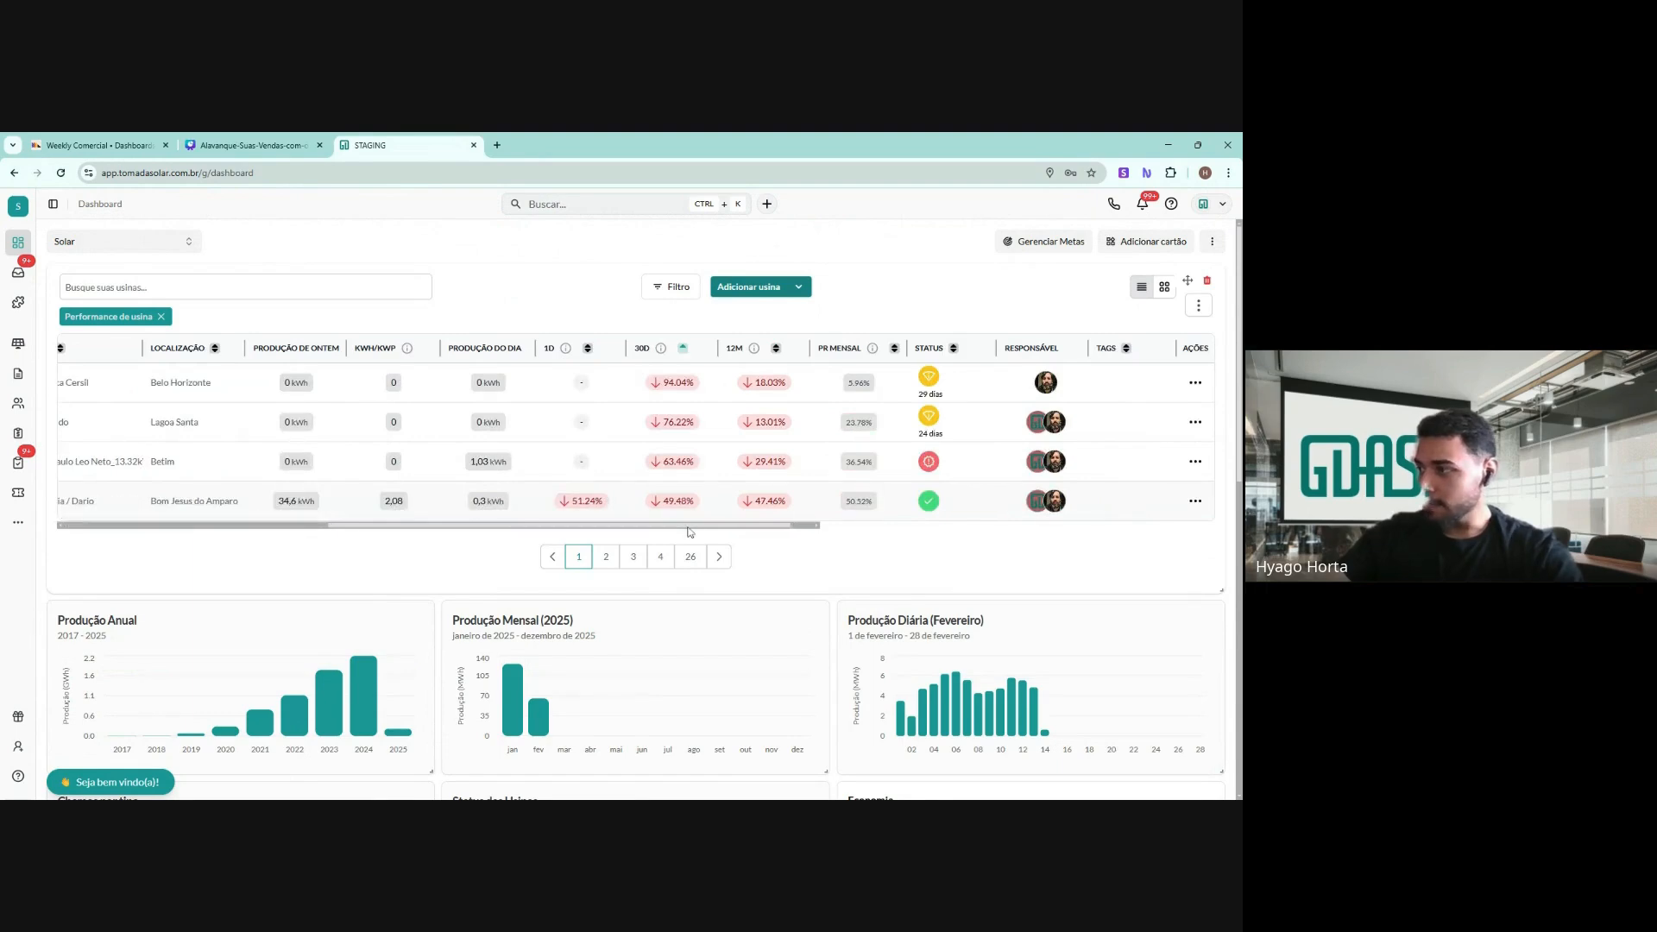
pyautogui.hscroll(-2, 161, 508)
# Hide the Cidade and Foto columns in the plant list card's column settings
pyautogui.click(1198, 305)
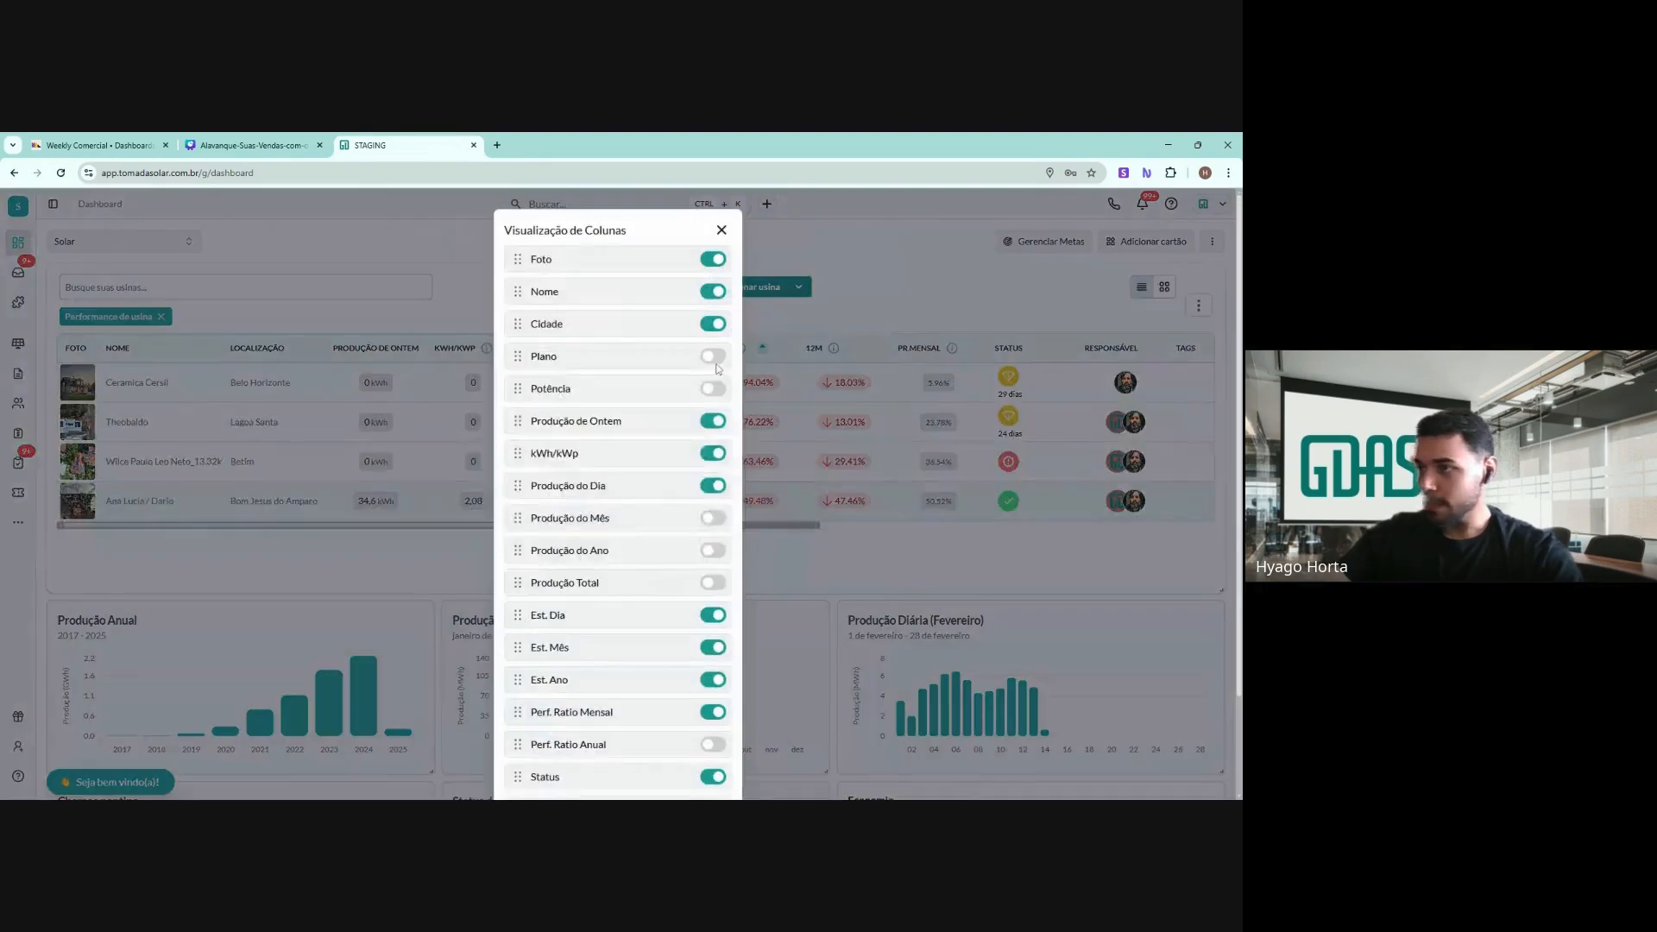
pyautogui.scroll(-2, 650, 635)
pyautogui.scroll(2, 650, 635)
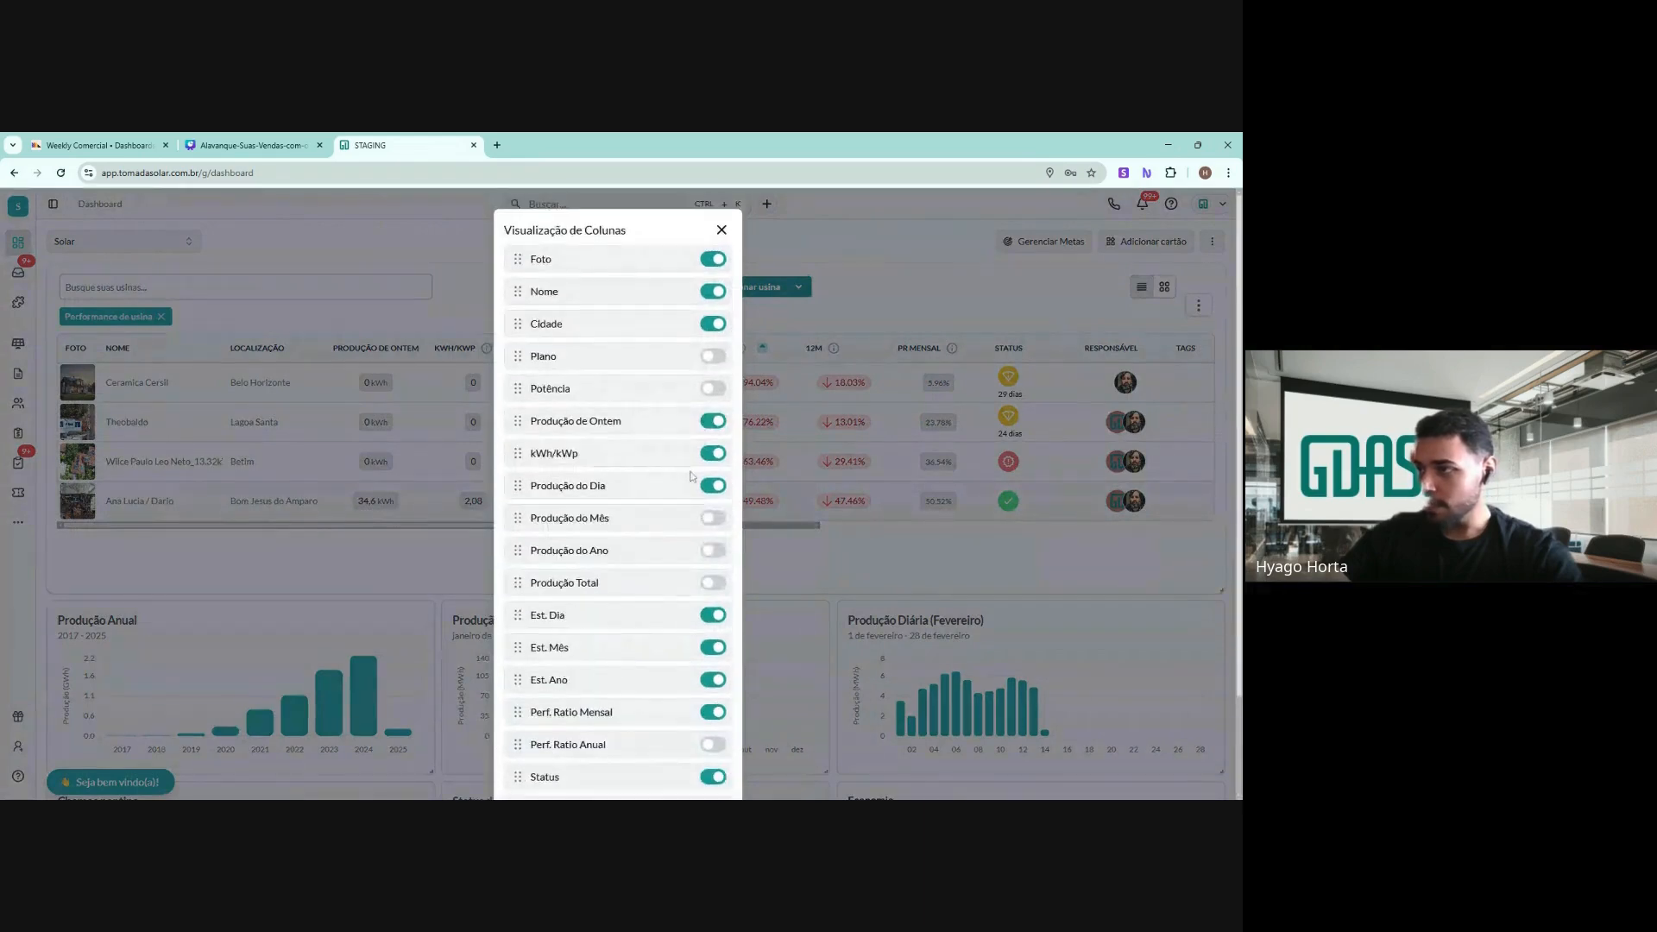
pyautogui.click(714, 324)
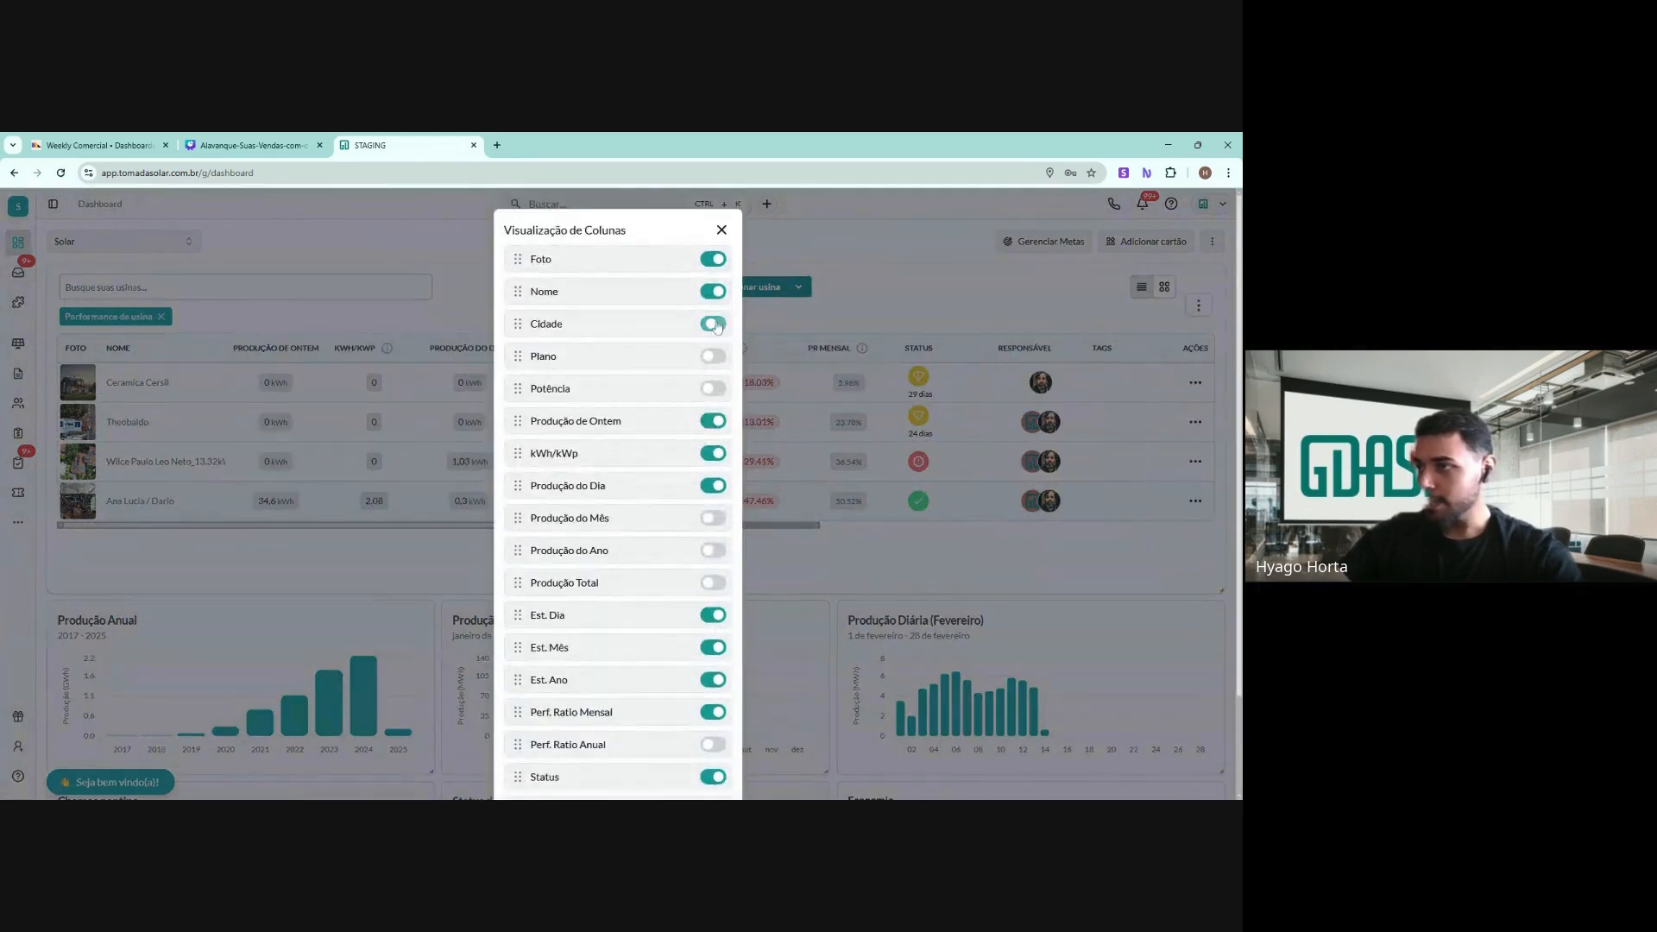
pyautogui.click(714, 260)
# Show the plant list's Produção do Mês and Perf. Ratio Anual columns and hide Est. Dia, Est. Mês and Est. Ano
pyautogui.scroll(-2, 697, 522)
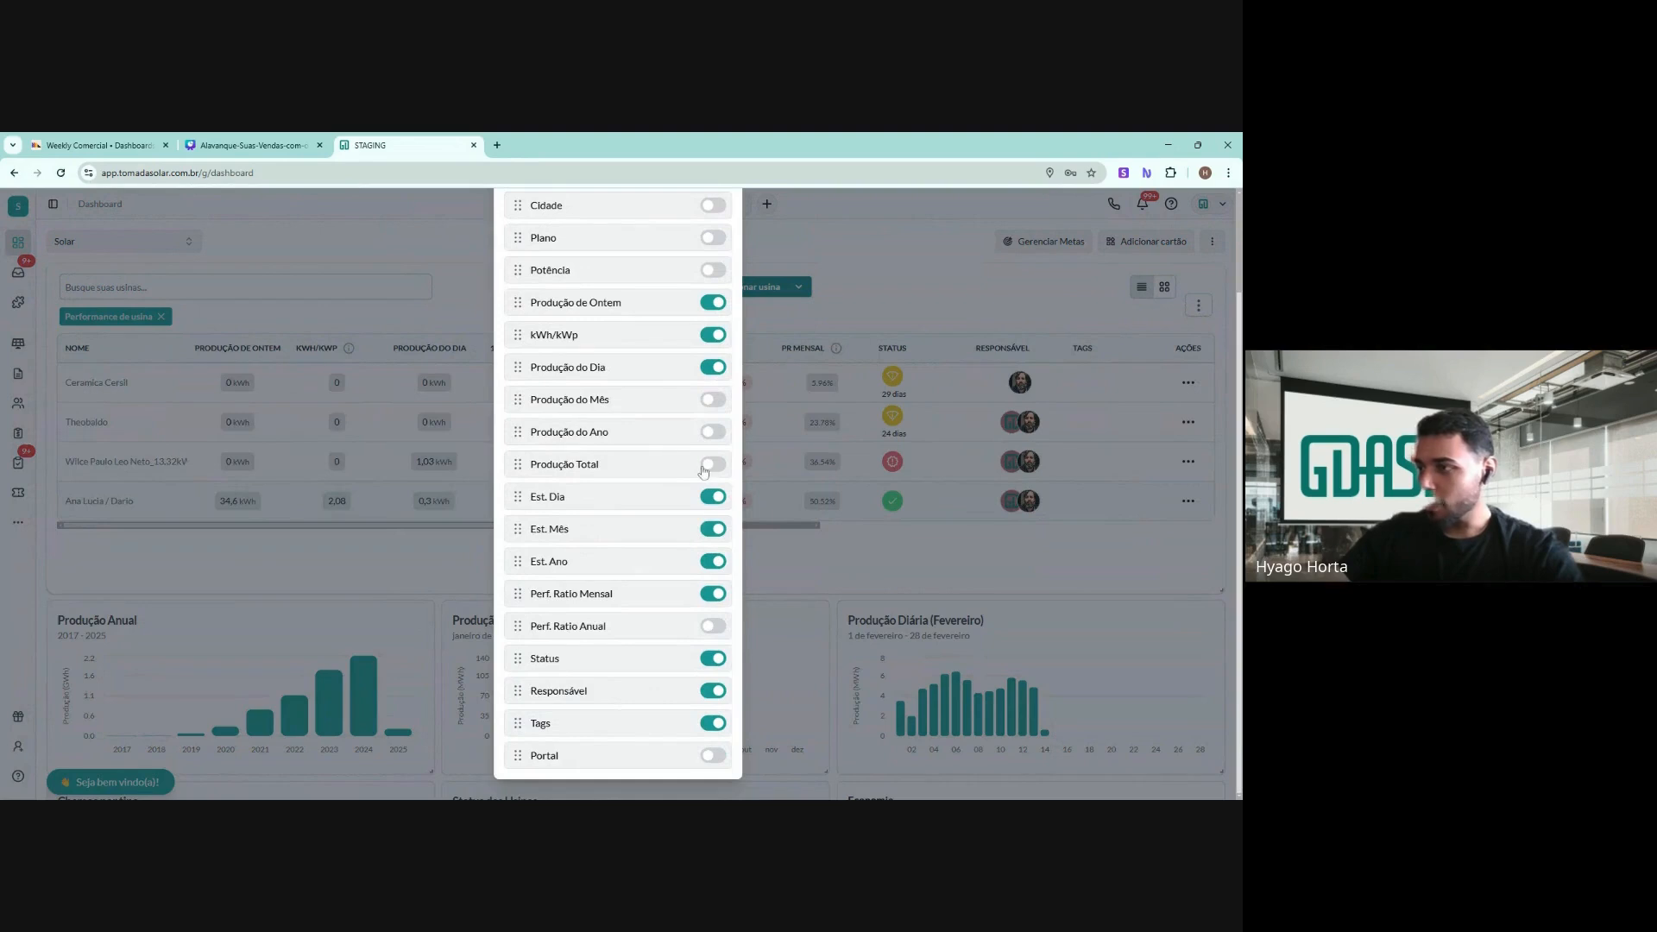
pyautogui.click(719, 404)
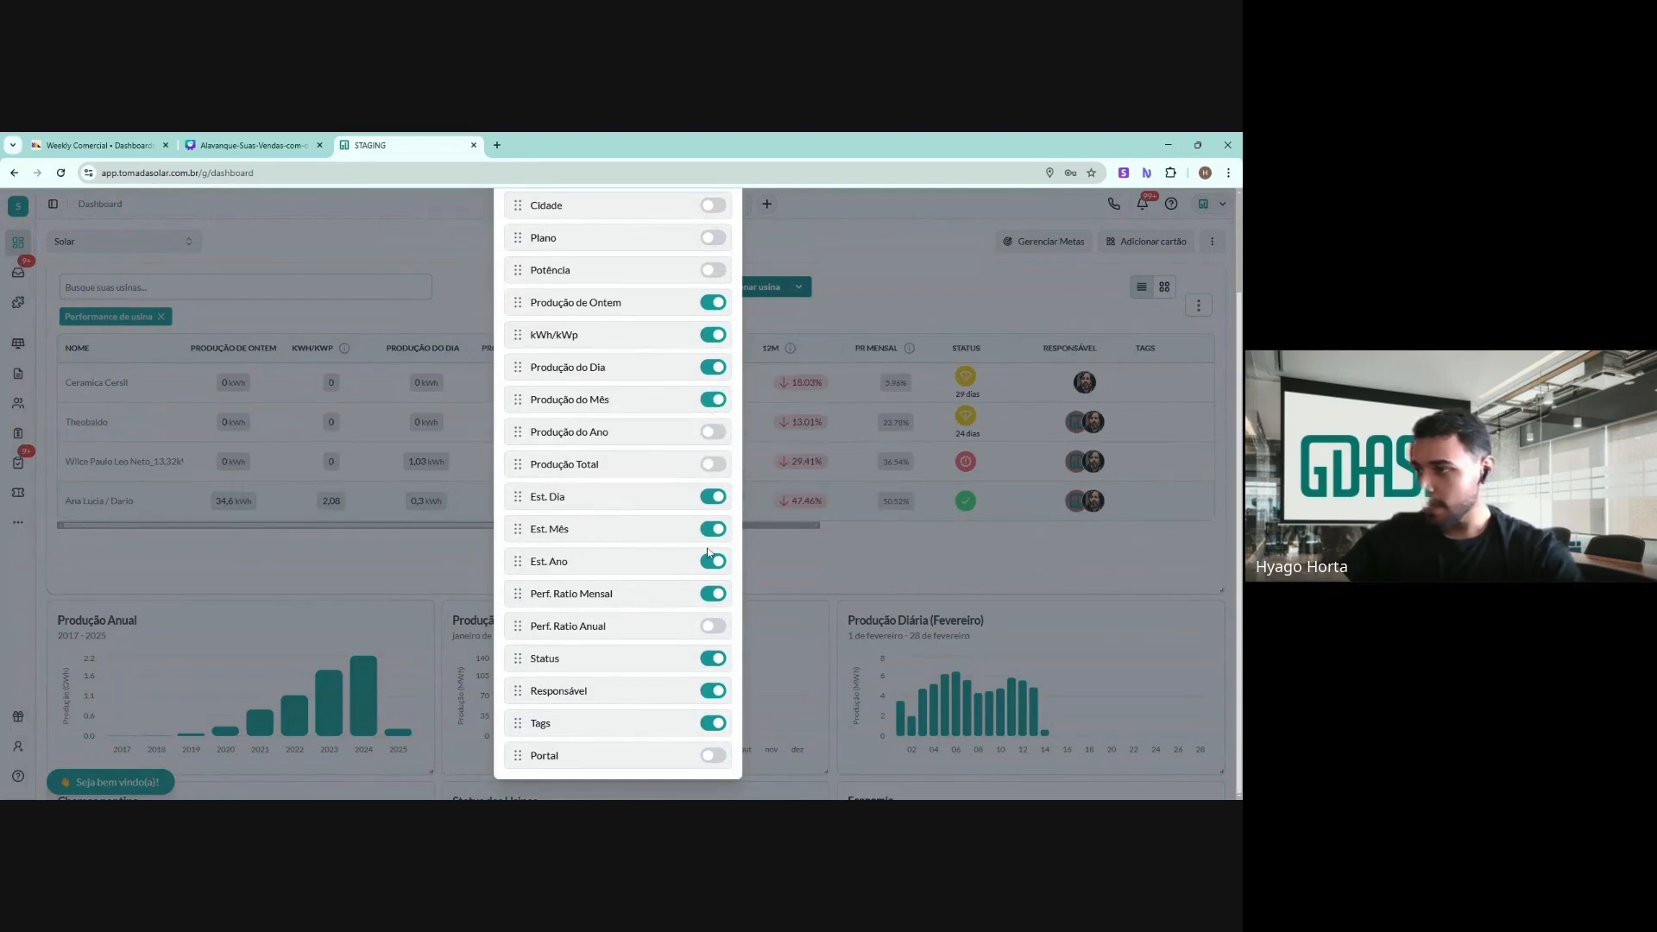
pyautogui.click(713, 498)
pyautogui.click(715, 530)
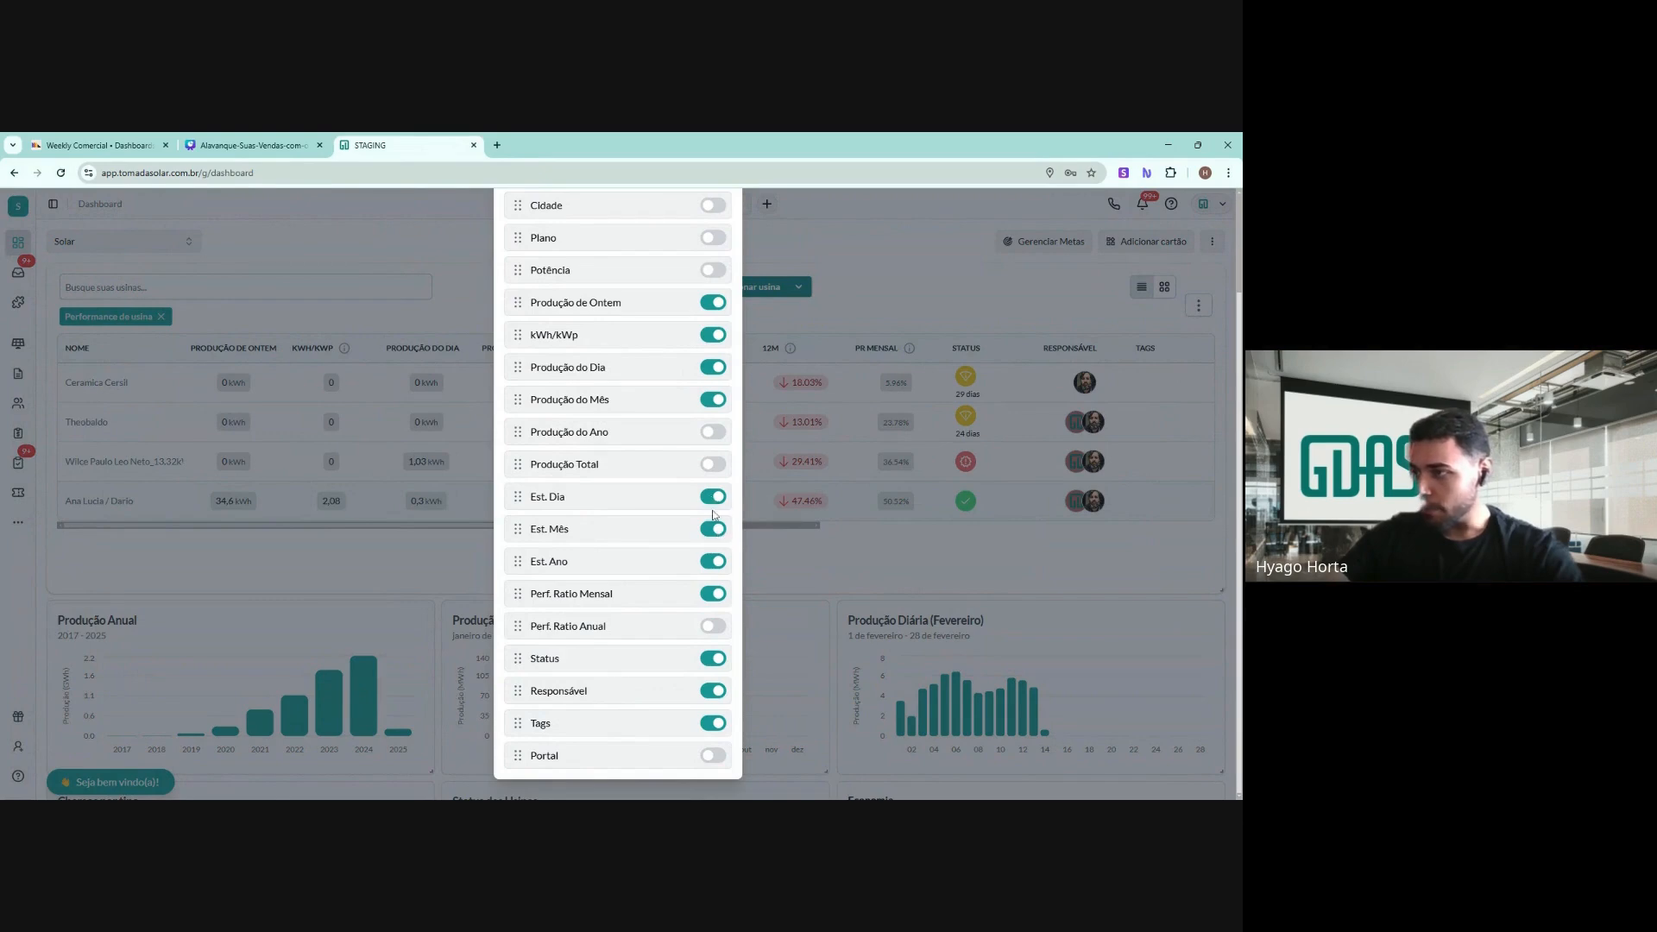
pyautogui.click(715, 561)
pyautogui.click(716, 595)
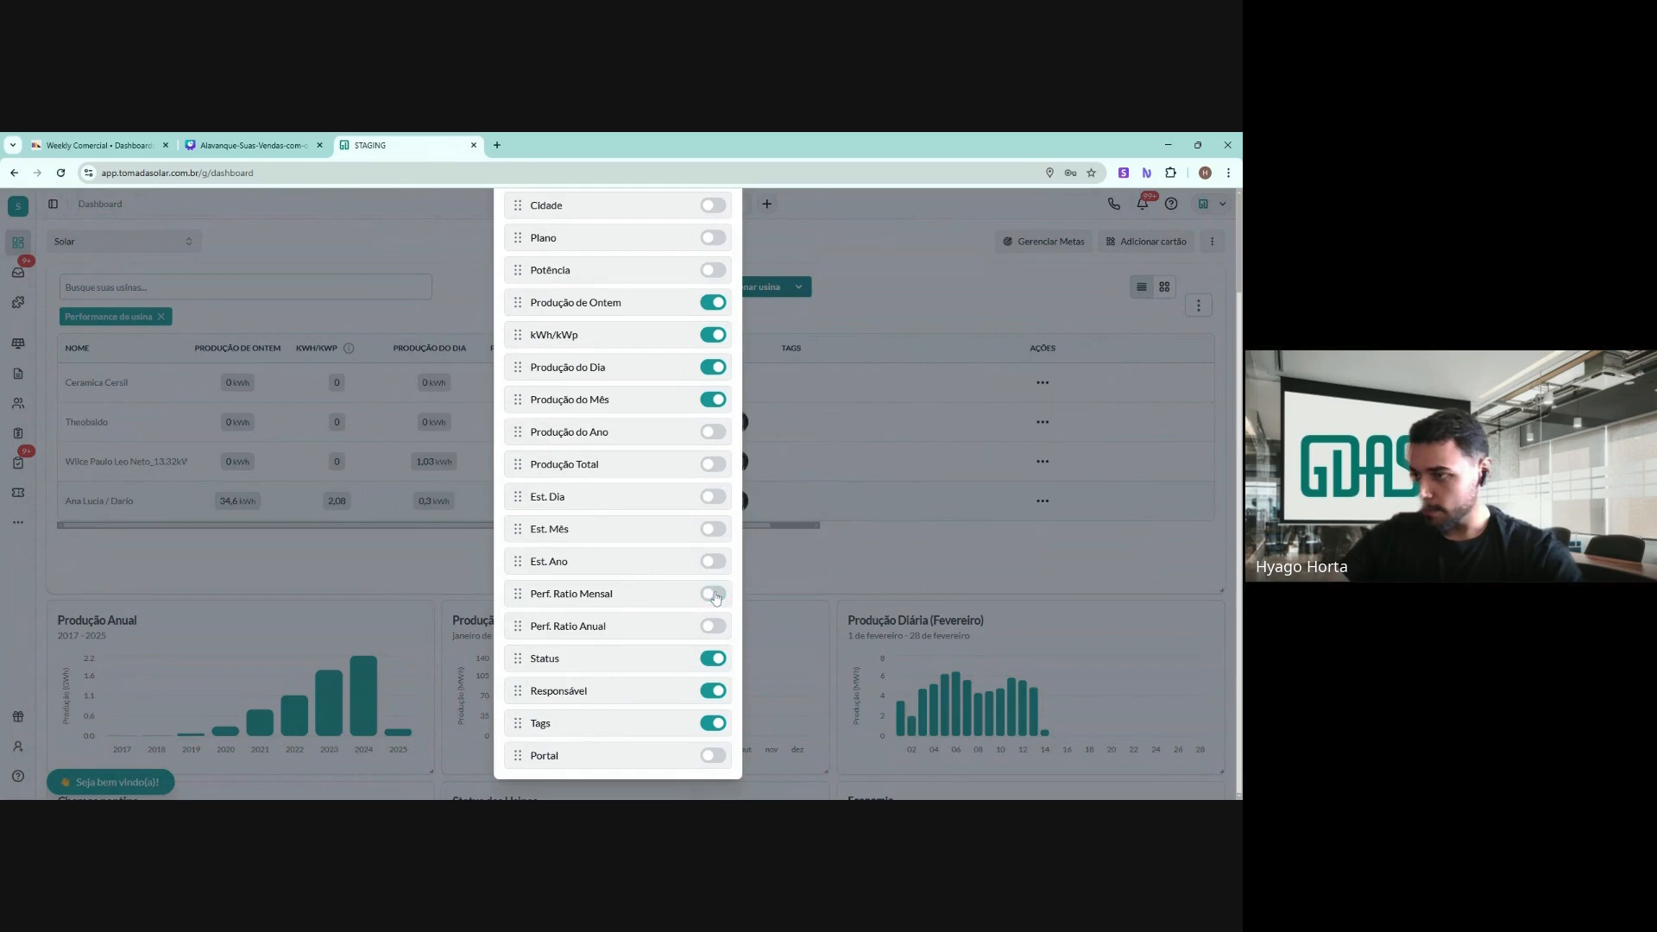
pyautogui.click(715, 594)
pyautogui.click(714, 625)
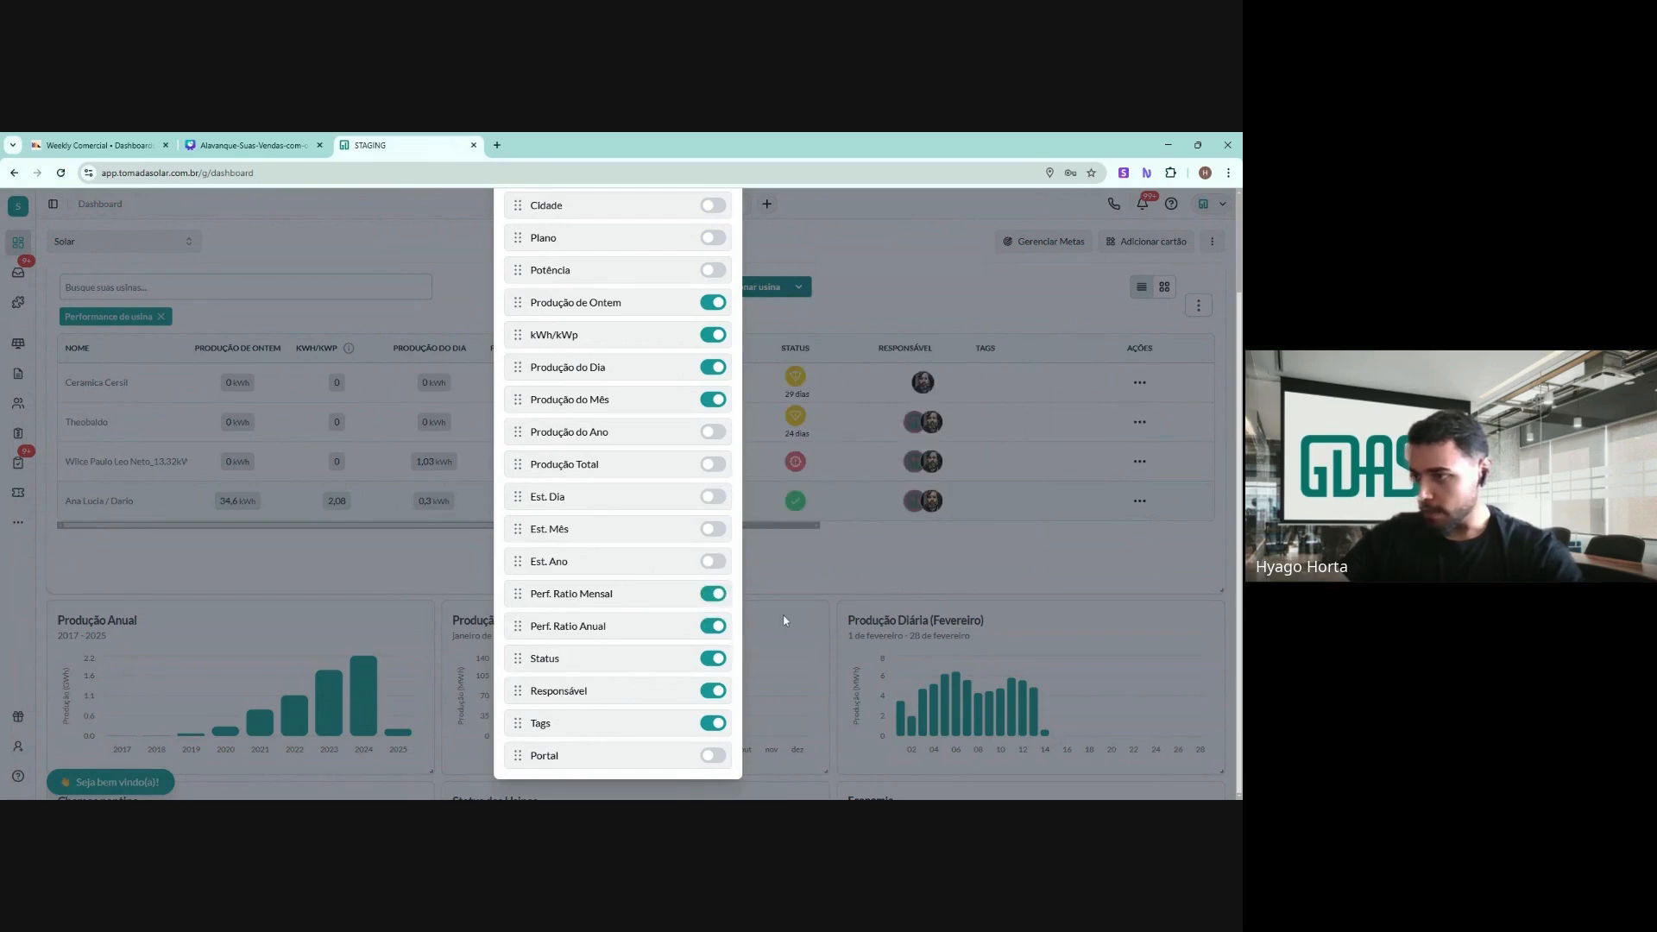
pyautogui.click(816, 574)
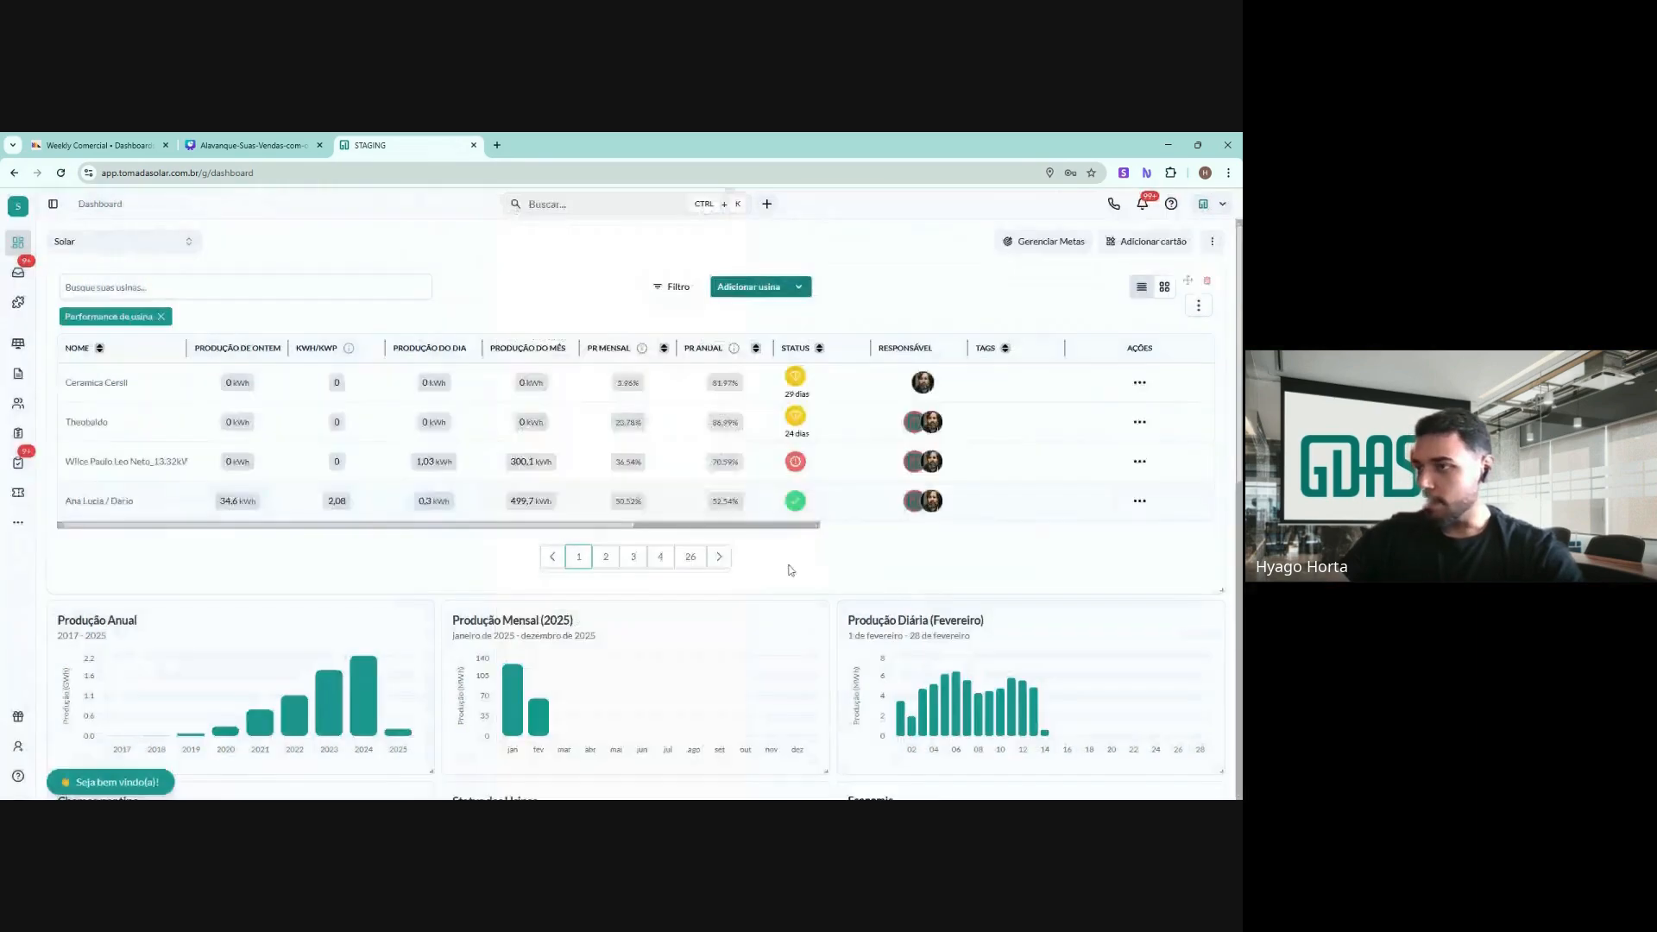
# Shrink the plant list card to two columns beside the map, and clear its Performance de usina filter
pyautogui.click(99, 500)
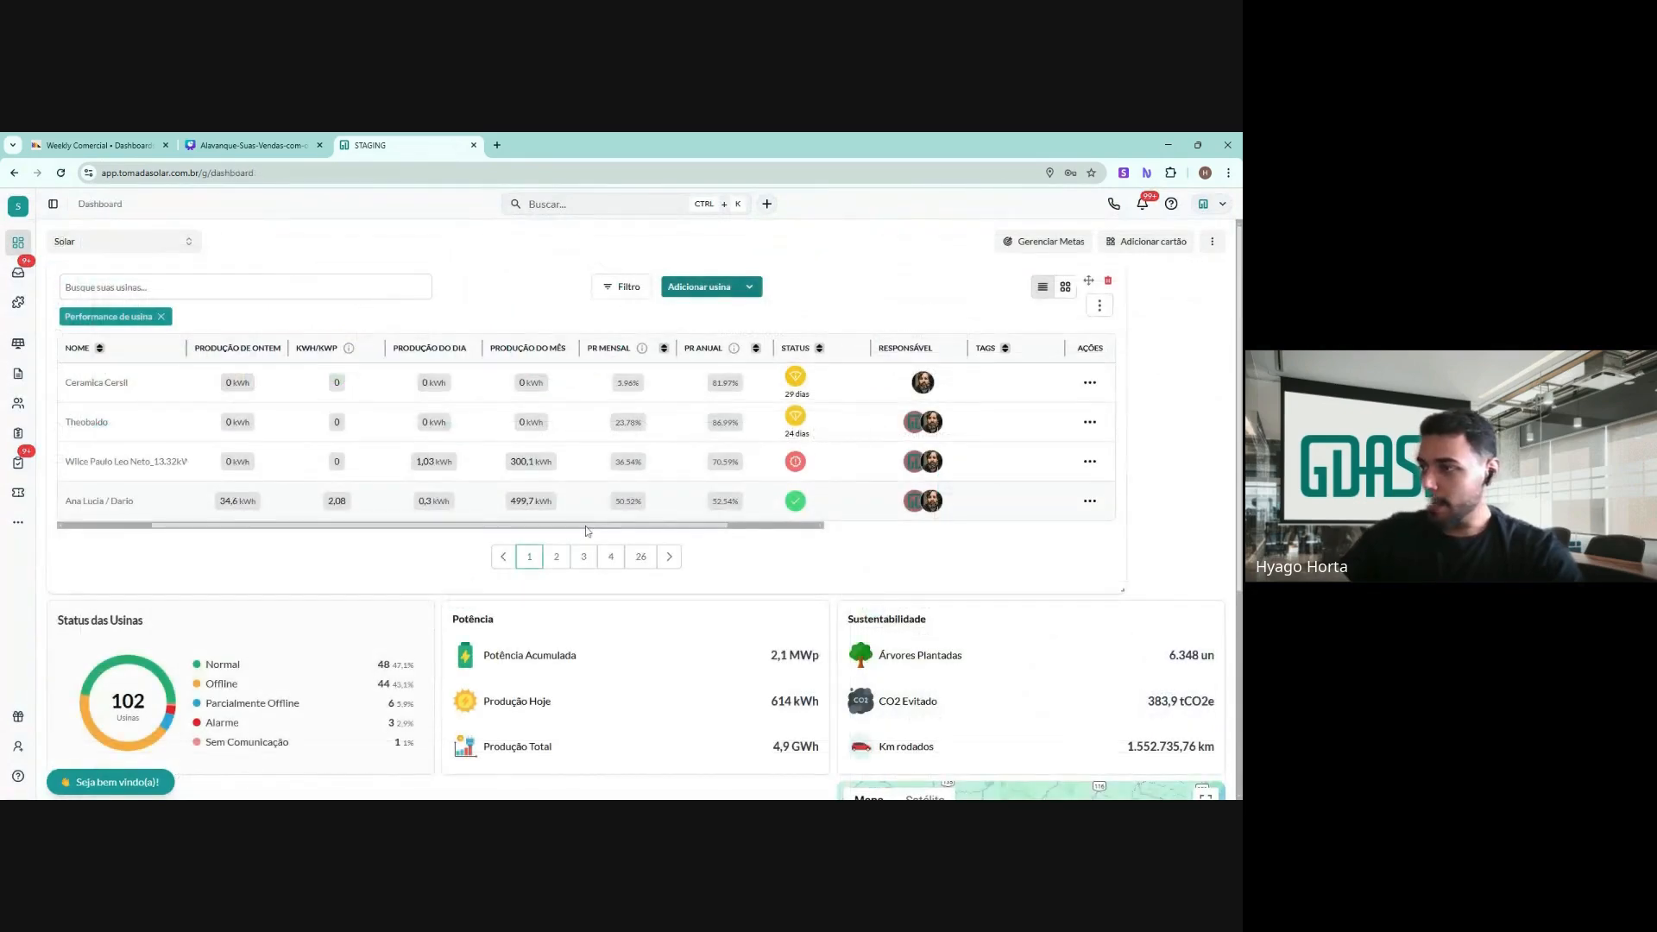
pyautogui.moveTo(585, 531); pyautogui.dragTo(475, 531)
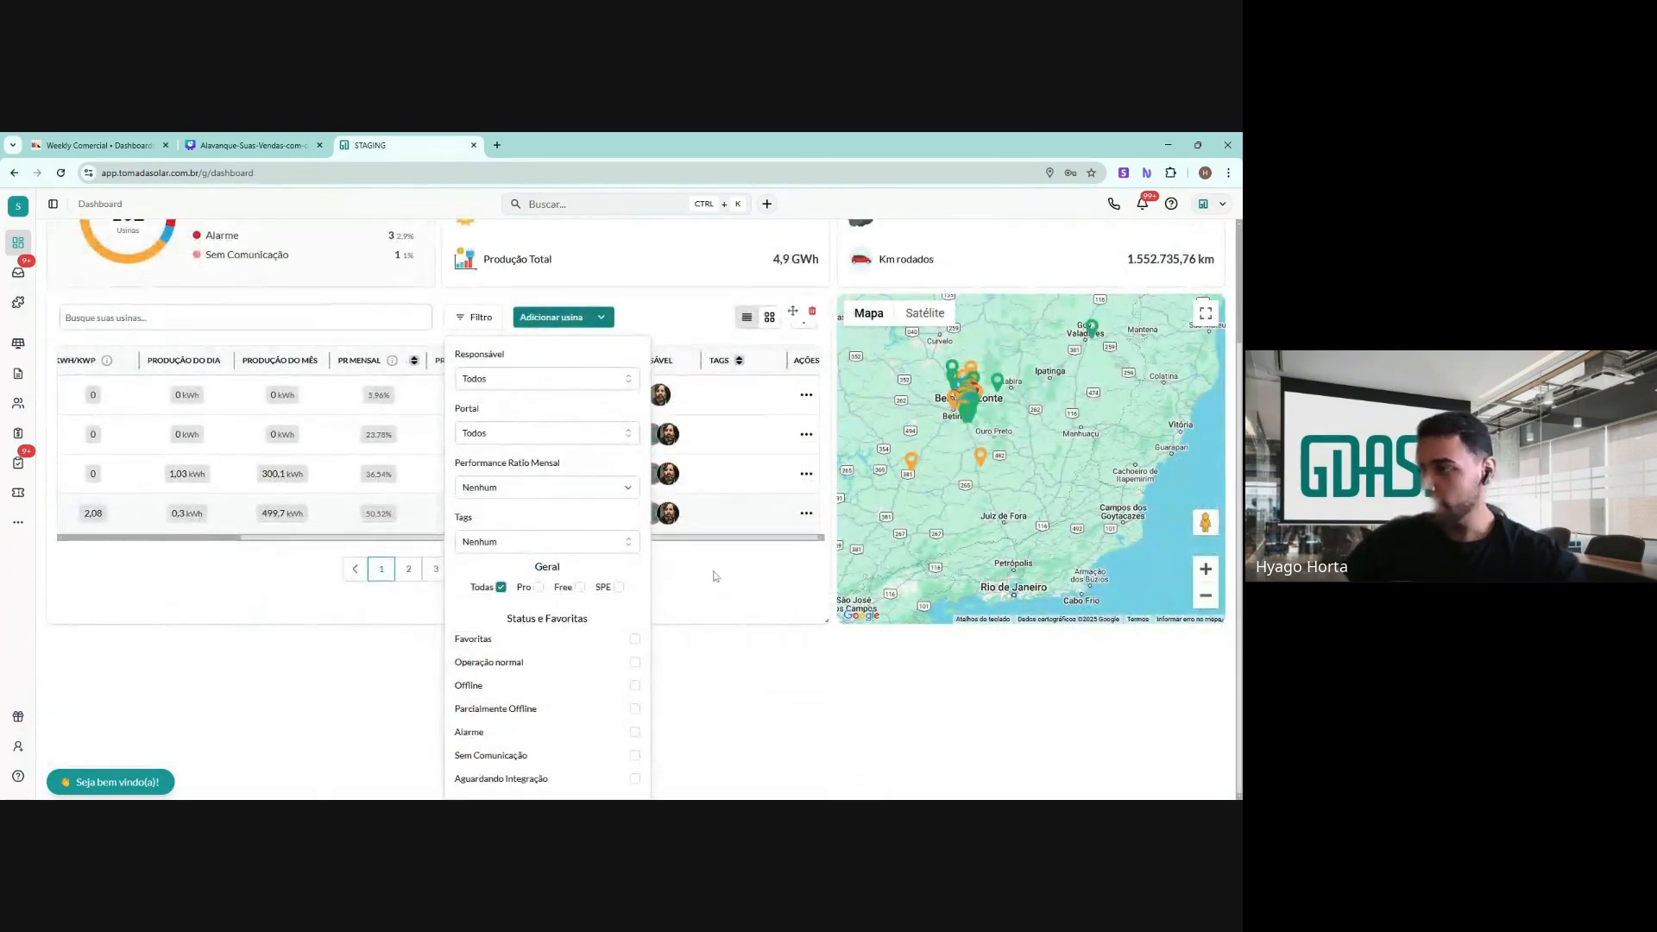
pyautogui.click(791, 611)
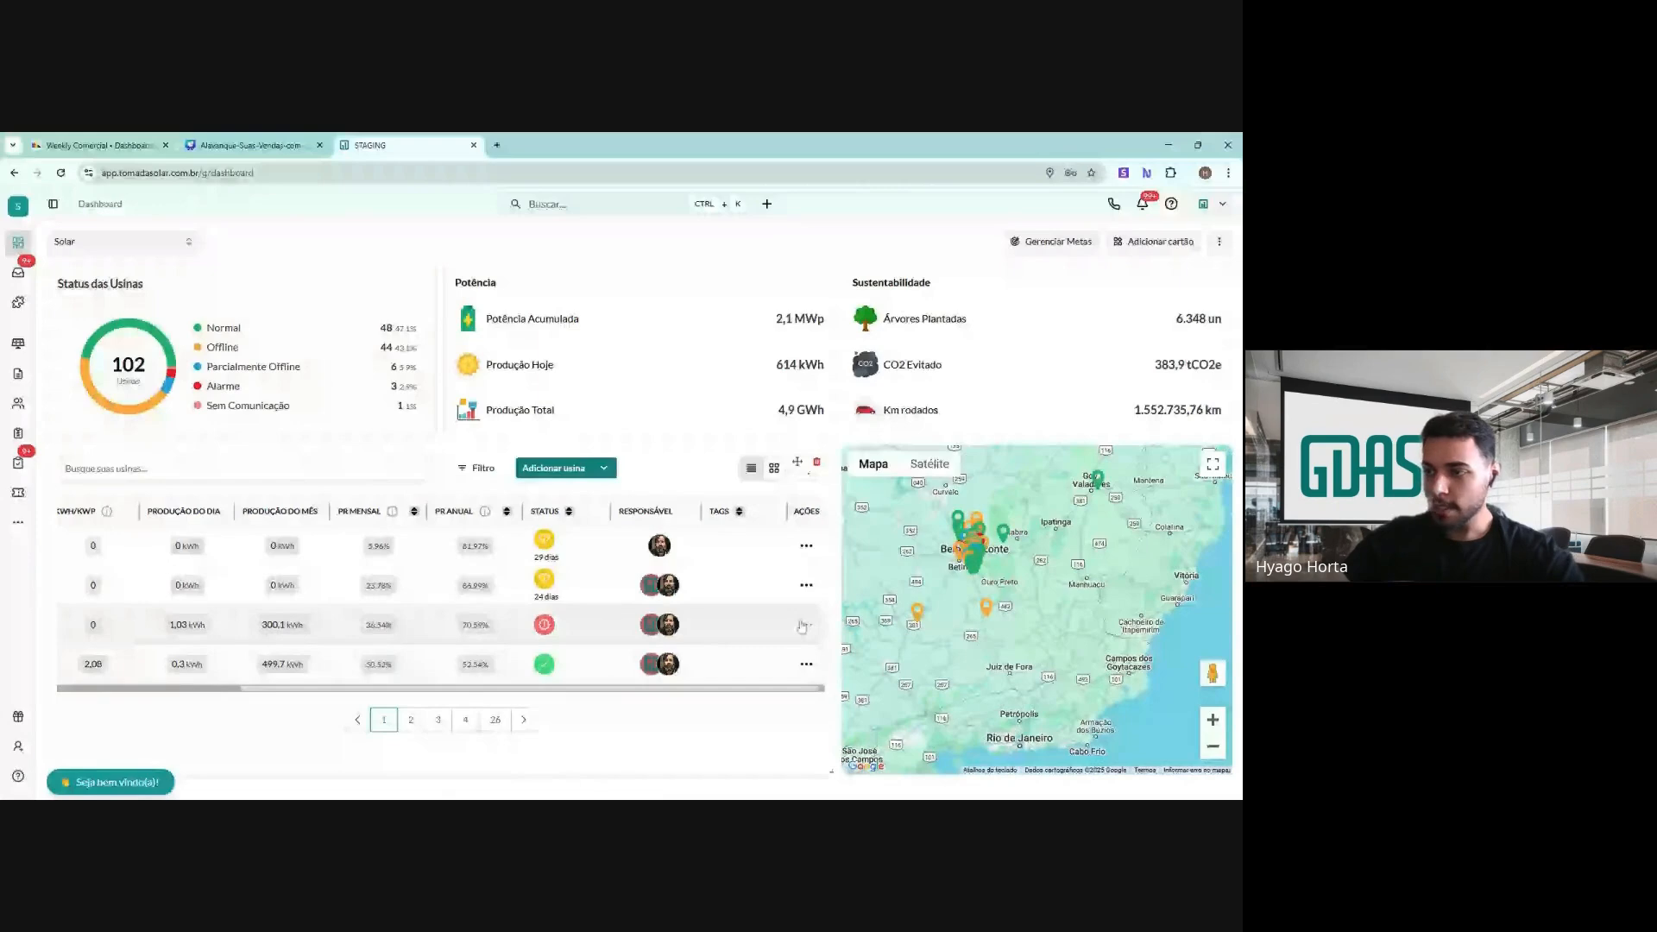
# Filter the plant list card to show only Favoritas plants
pyautogui.click(224, 688)
pyautogui.click(483, 476)
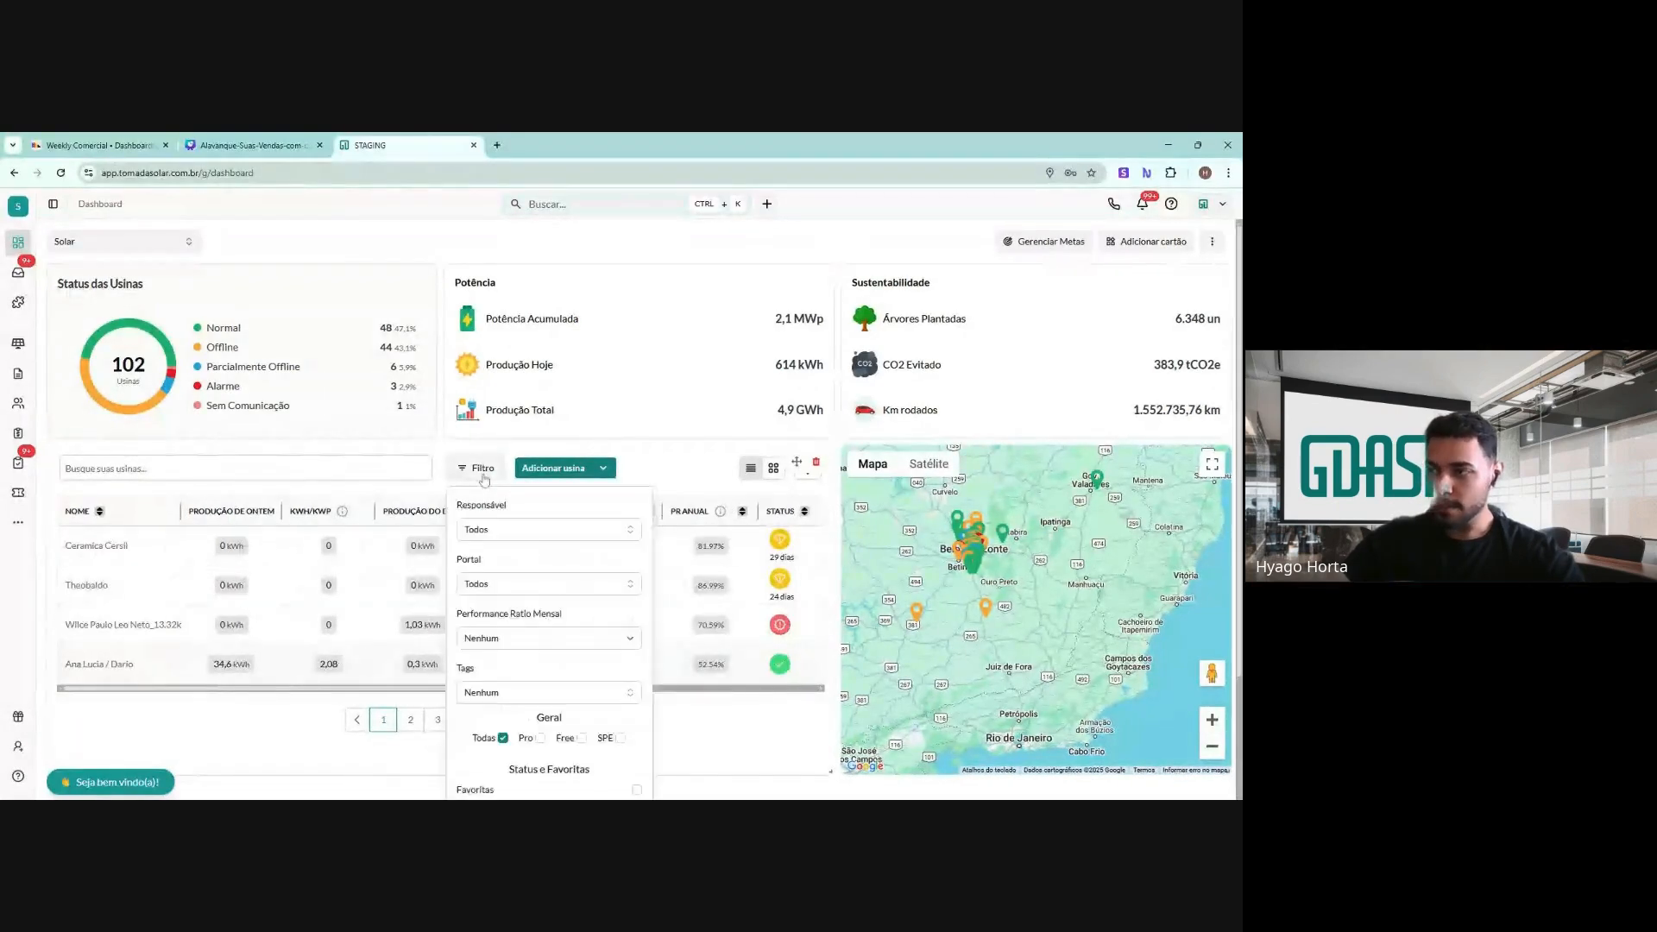
pyautogui.scroll(-3, 509, 553)
pyautogui.click(634, 640)
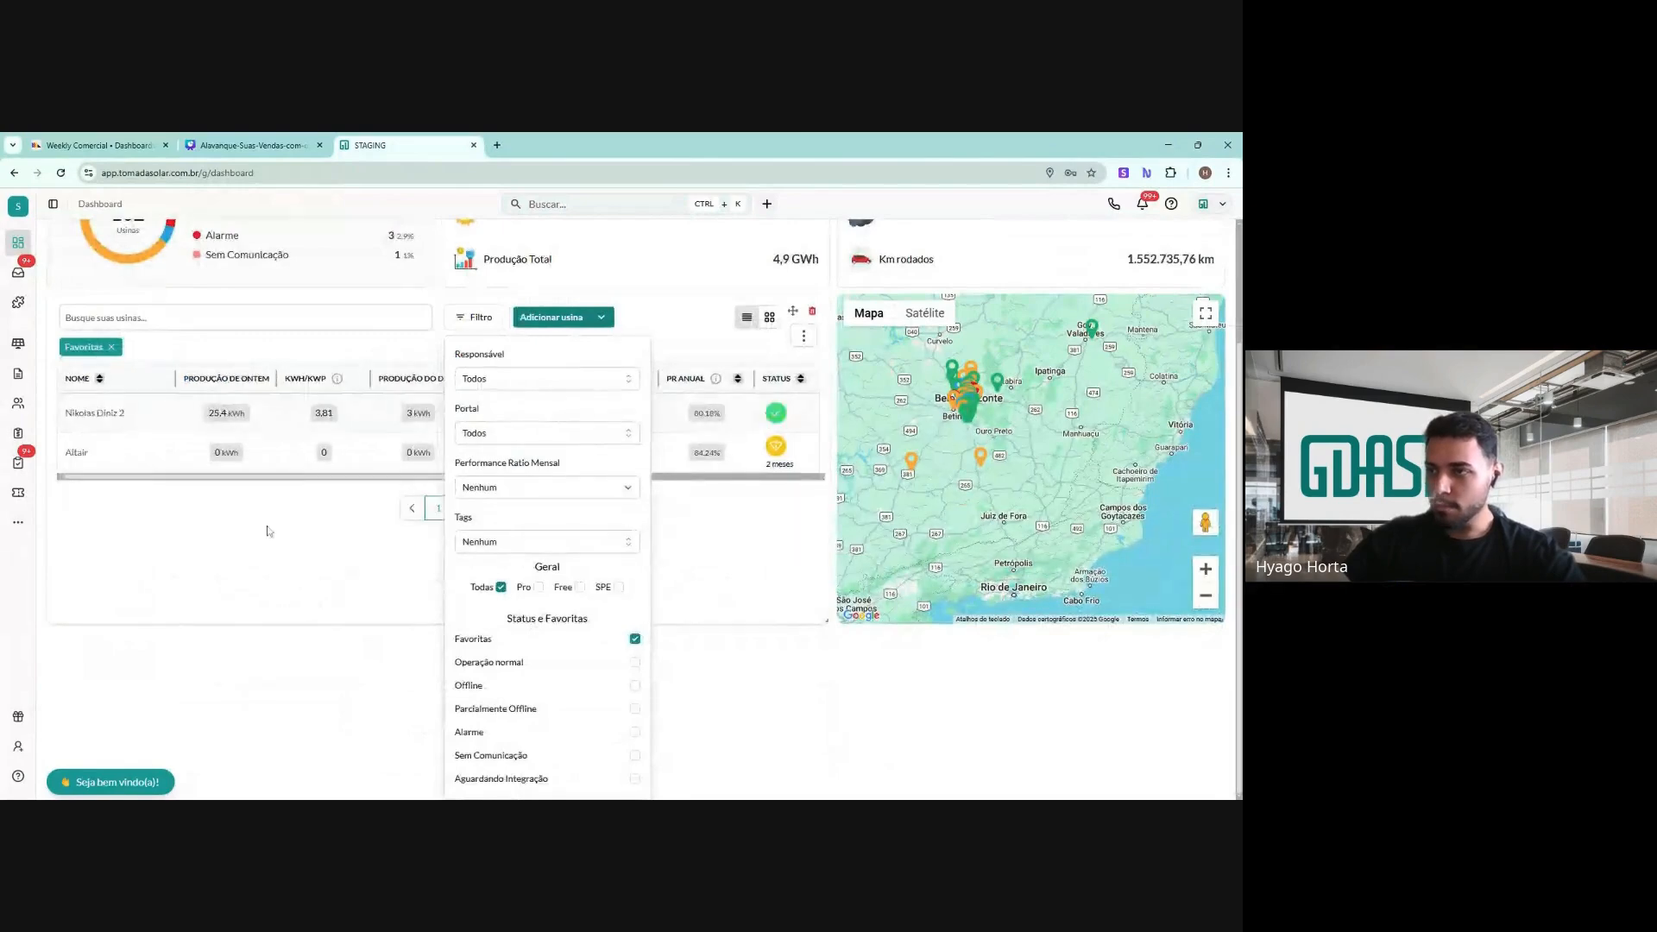
pyautogui.click(302, 557)
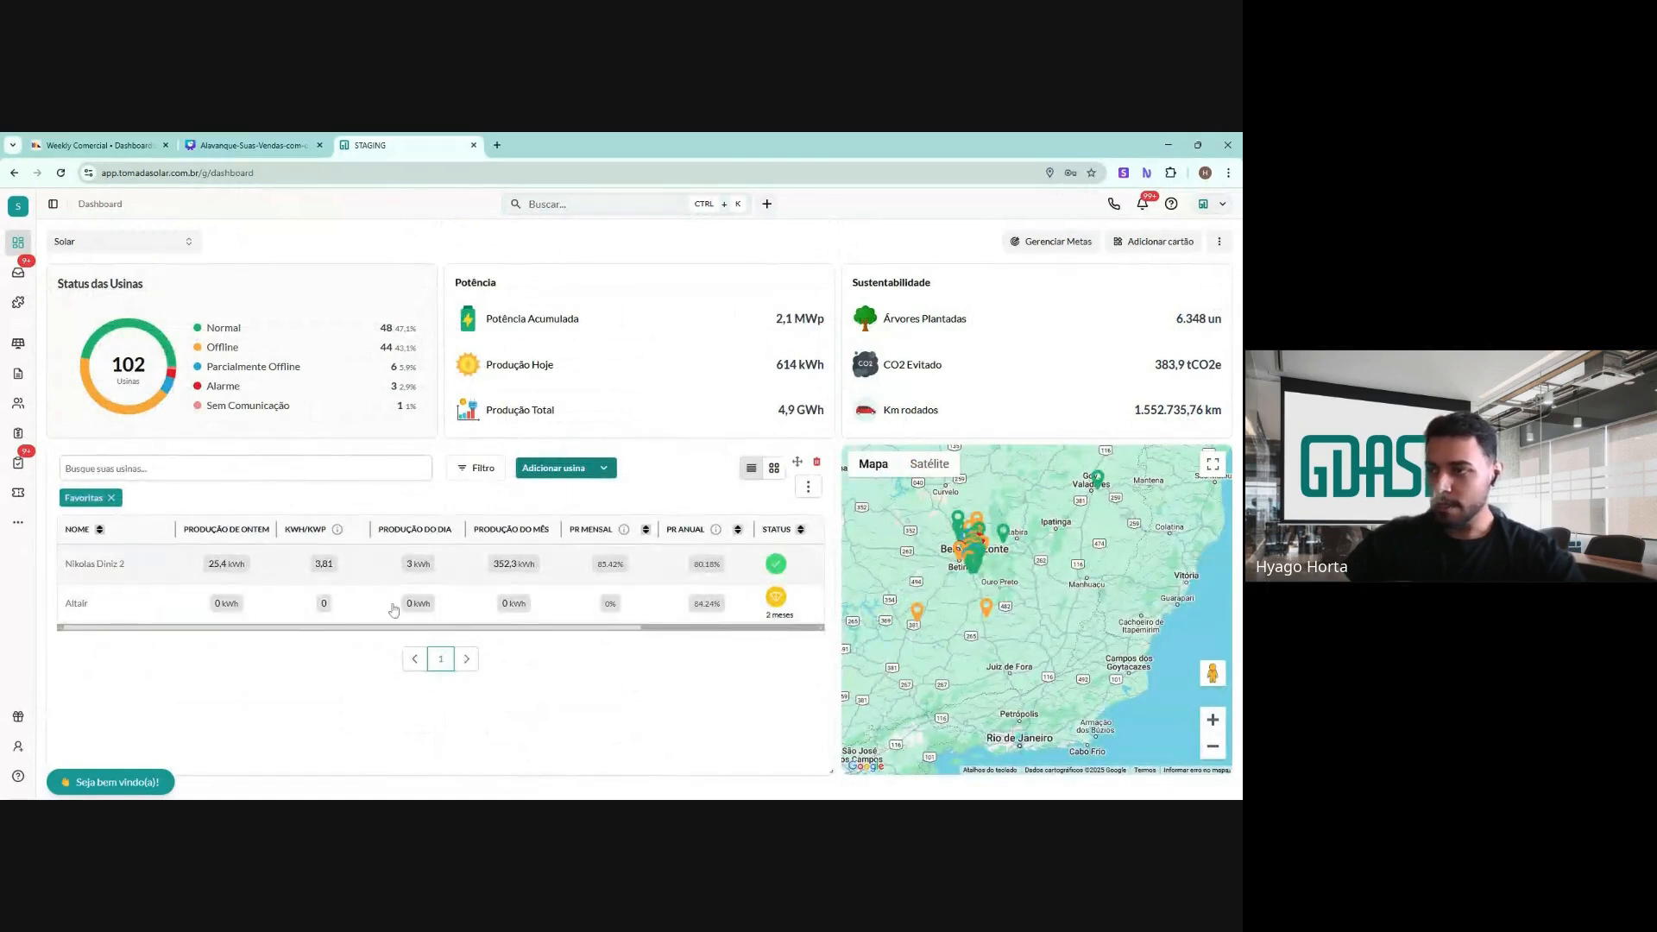
# Review the plant list card's column visibility settings without changing them
pyautogui.click(811, 488)
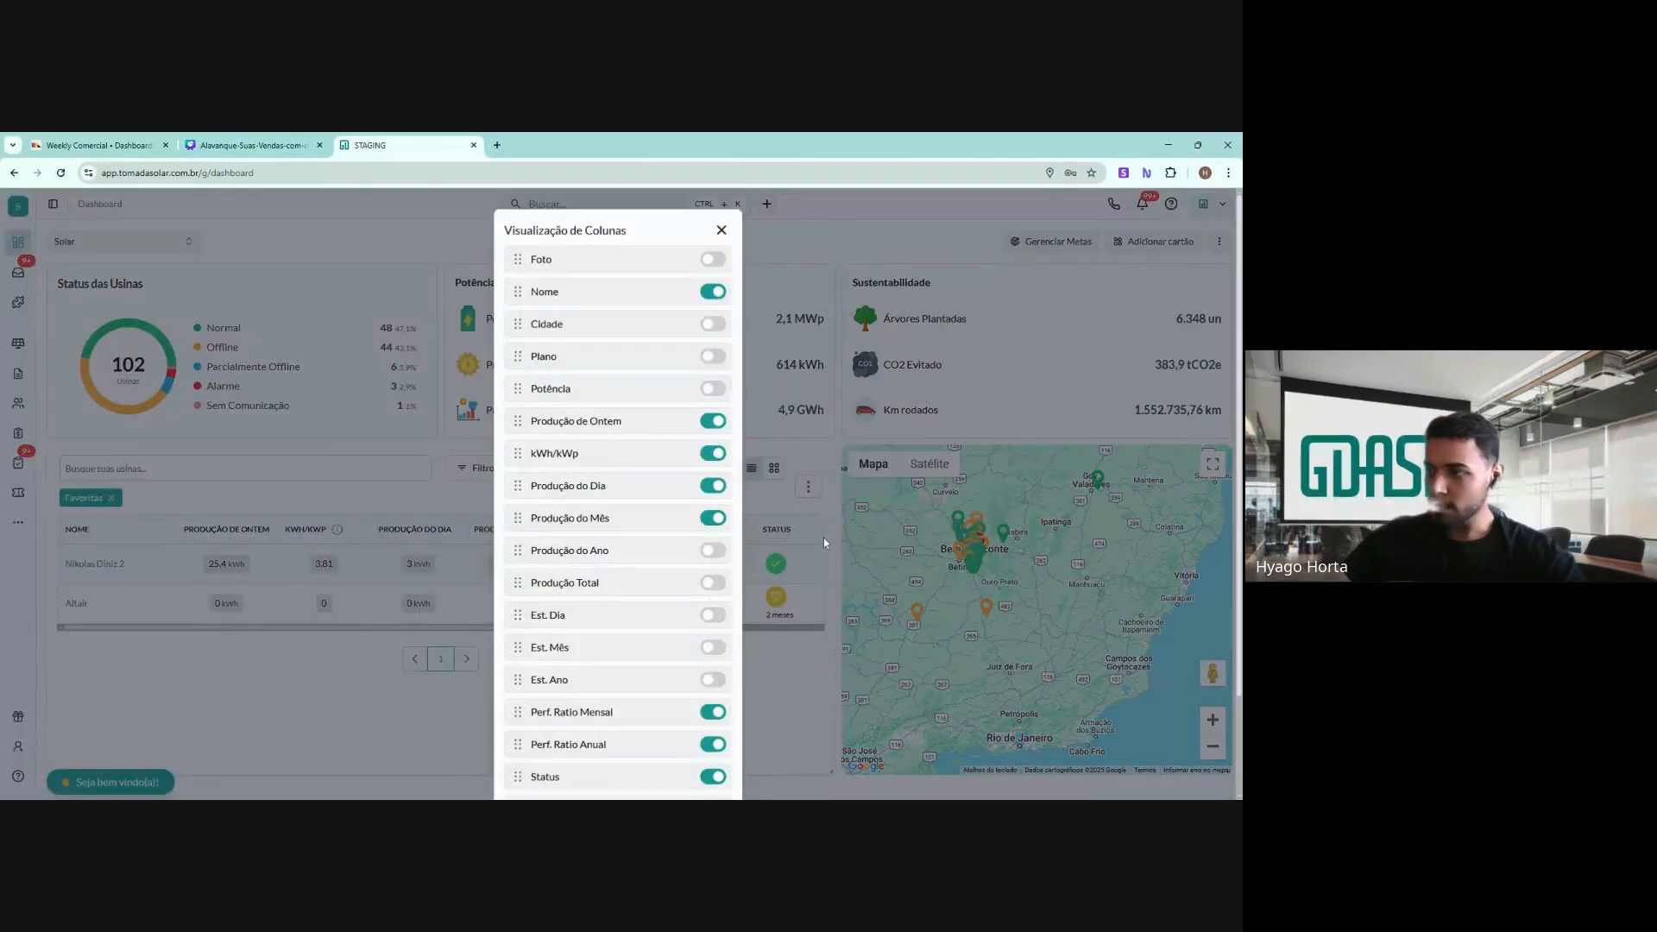
pyautogui.scroll(-2, 295, 675)
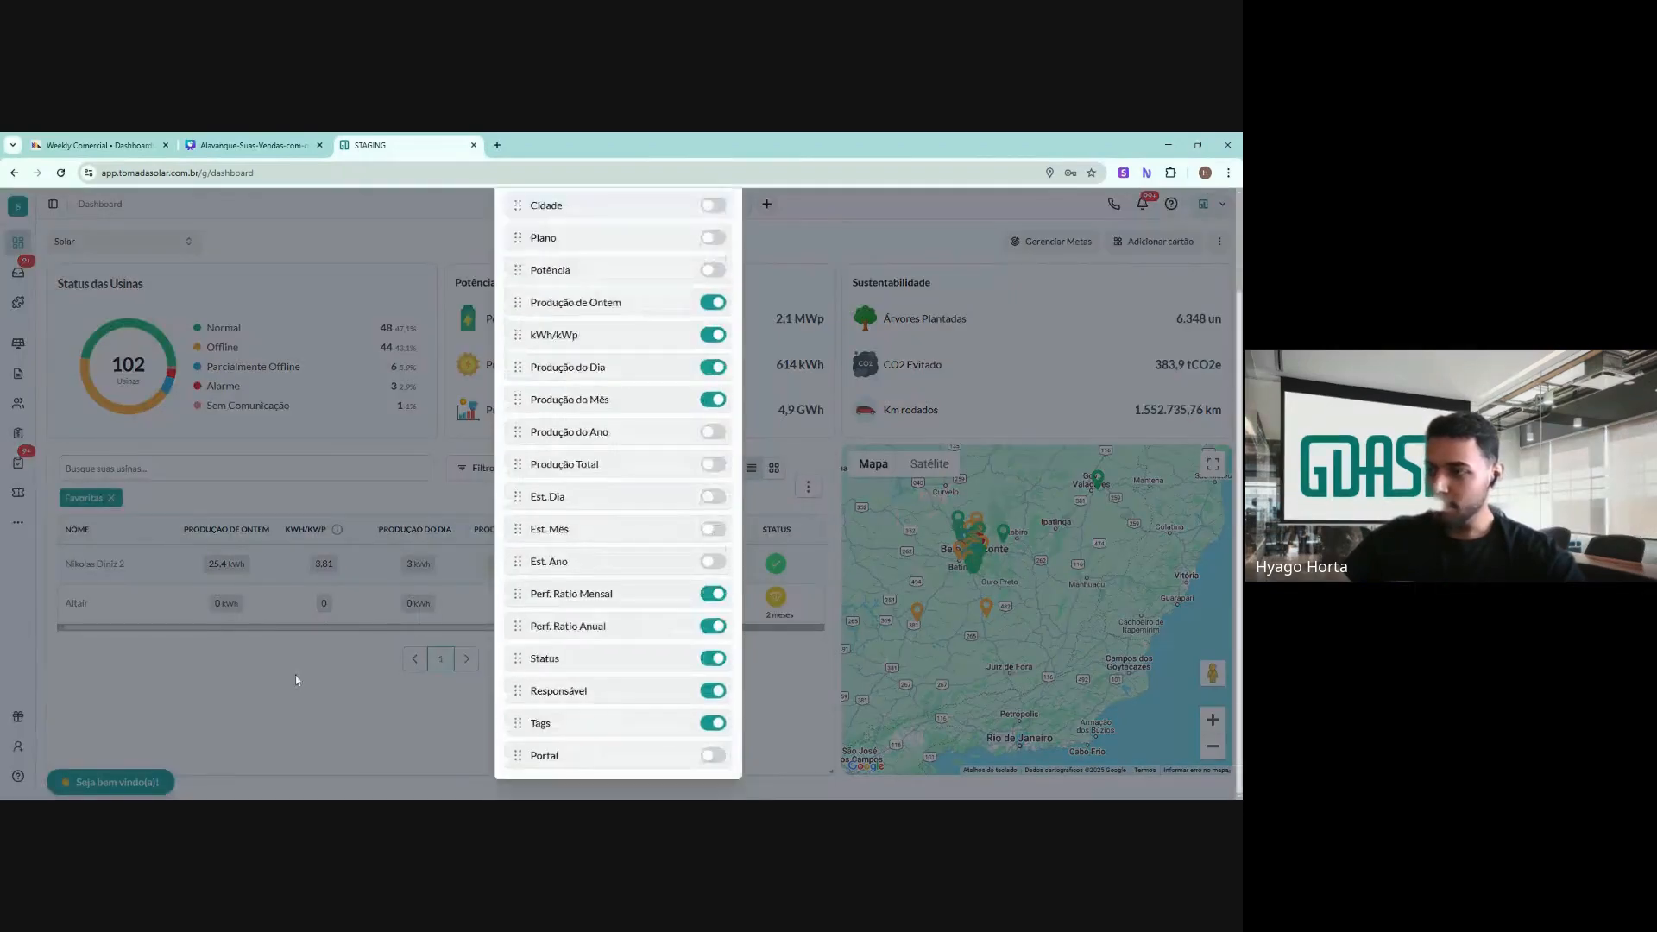
pyautogui.click(249, 650)
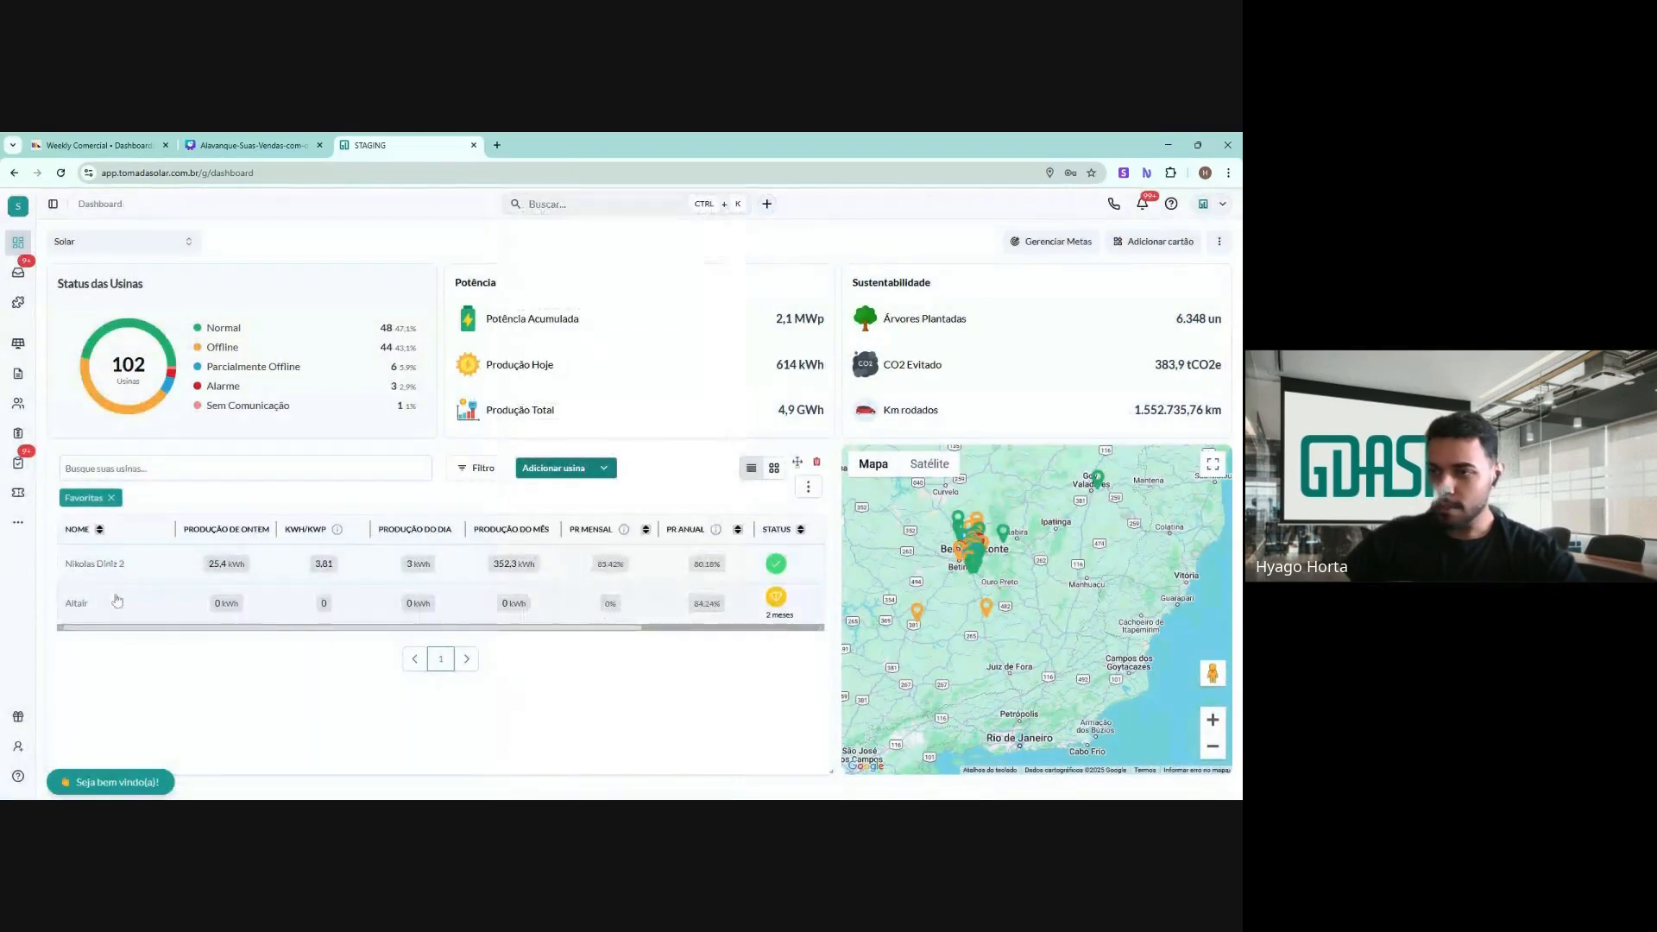
pyautogui.moveTo(779, 547)
pyautogui.mouseDown()
pyautogui.moveTo(757, 561)
pyautogui.moveTo(808, 564)
pyautogui.moveTo(770, 546)
pyautogui.mouseUp()
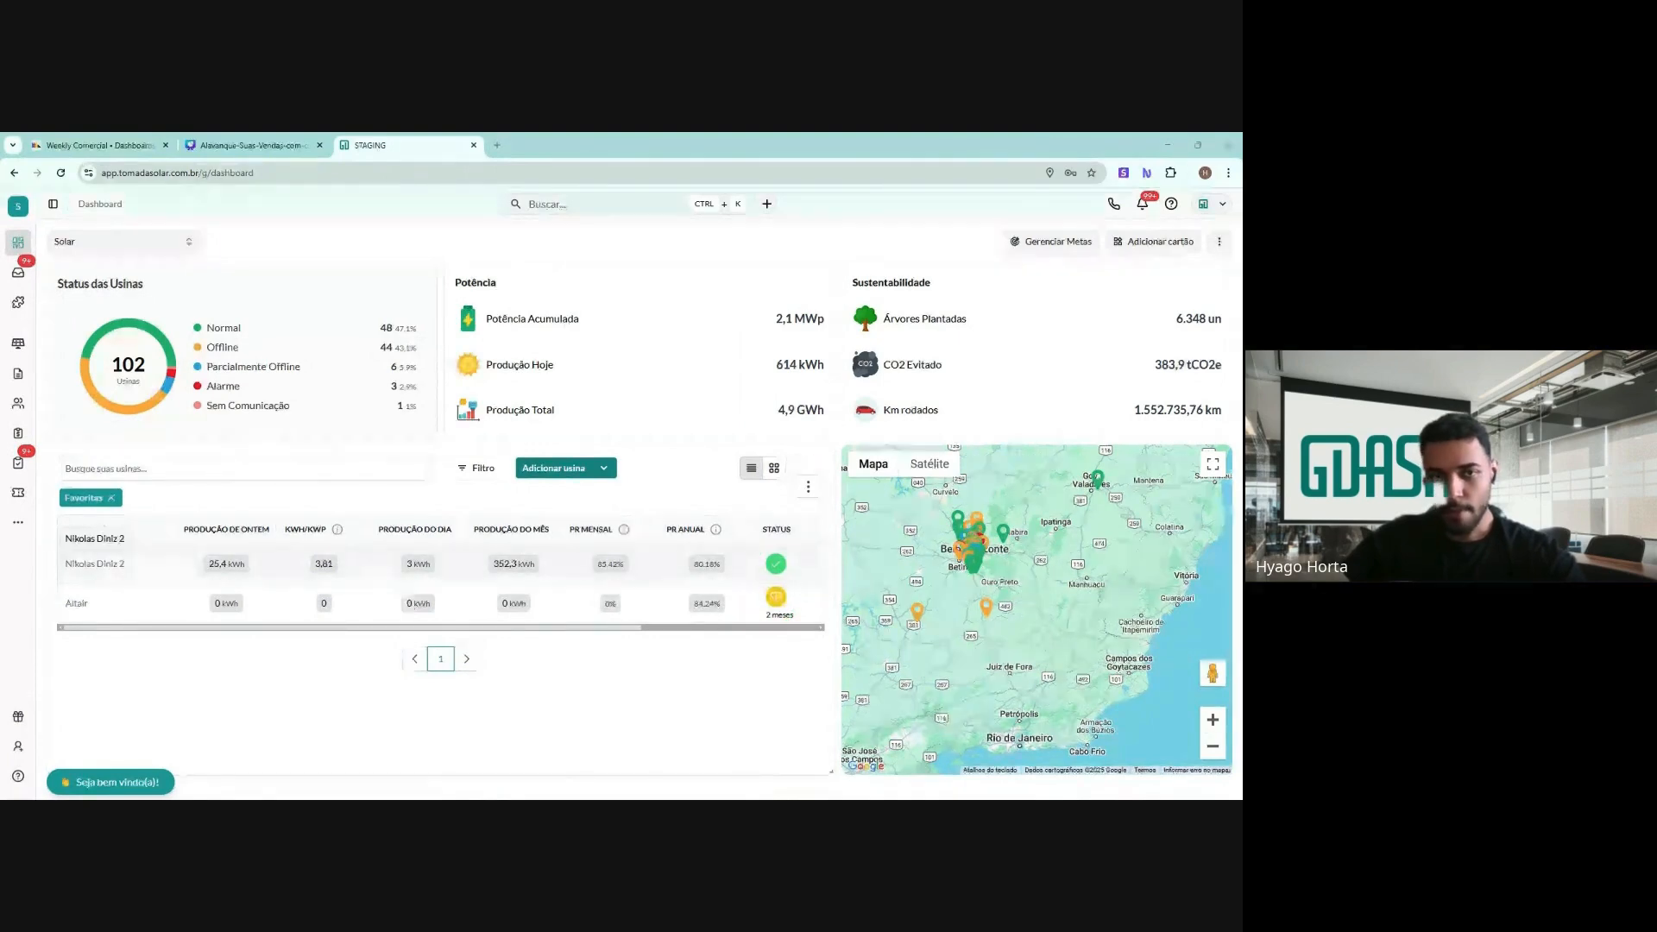
pyautogui.moveTo(774, 576)
pyautogui.mouseDown()
pyautogui.moveTo(749, 592)
pyautogui.moveTo(768, 574)
pyautogui.mouseUp()
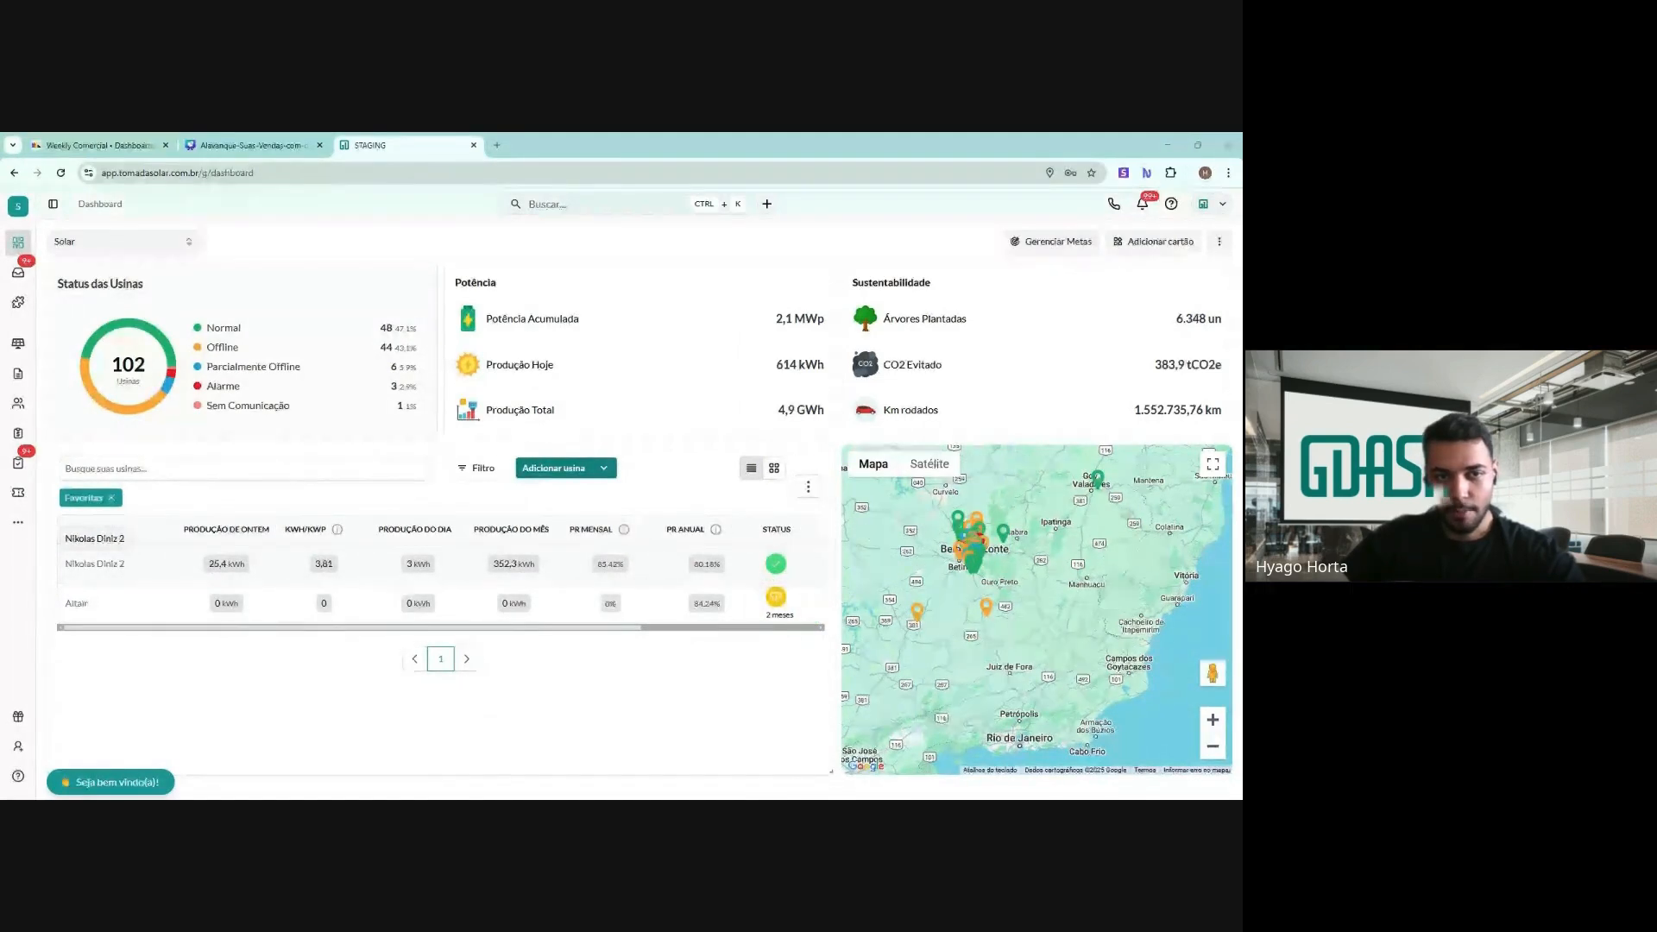
pyautogui.moveTo(164, 571)
pyautogui.mouseDown()
pyautogui.moveTo(194, 569)
pyautogui.moveTo(182, 581)
pyautogui.mouseUp()
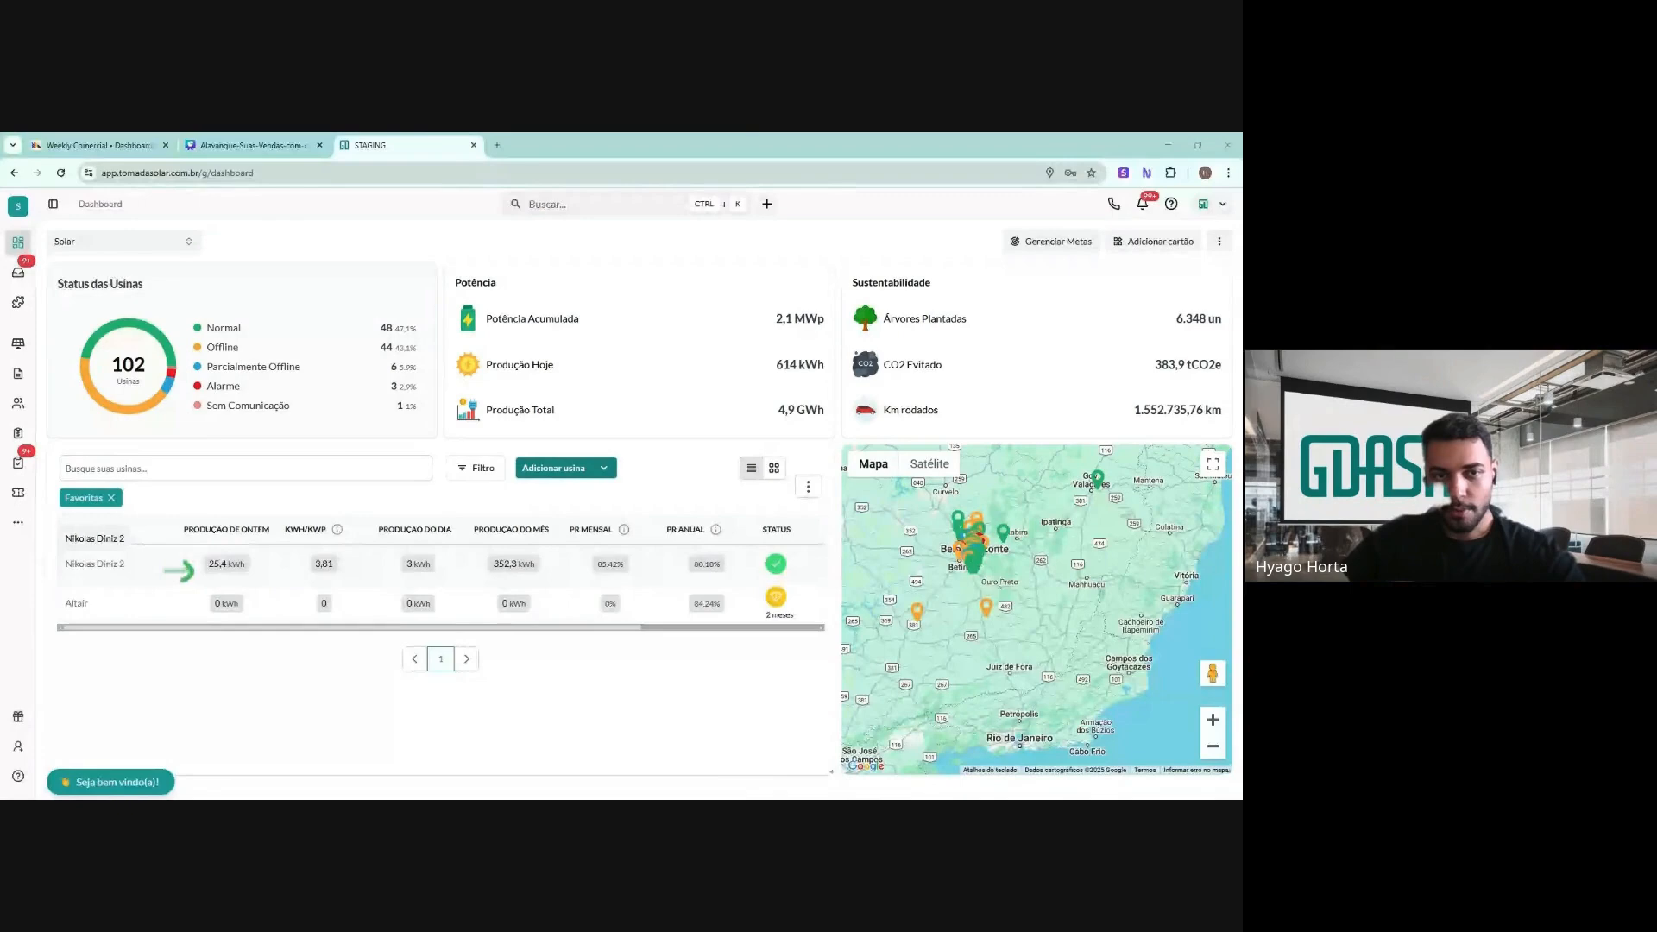
pyautogui.moveTo(459, 561); pyautogui.dragTo(482, 561)
pyautogui.moveTo(363, 575)
pyautogui.mouseDown()
pyautogui.moveTo(395, 566)
pyautogui.moveTo(387, 577)
pyautogui.mouseUp()
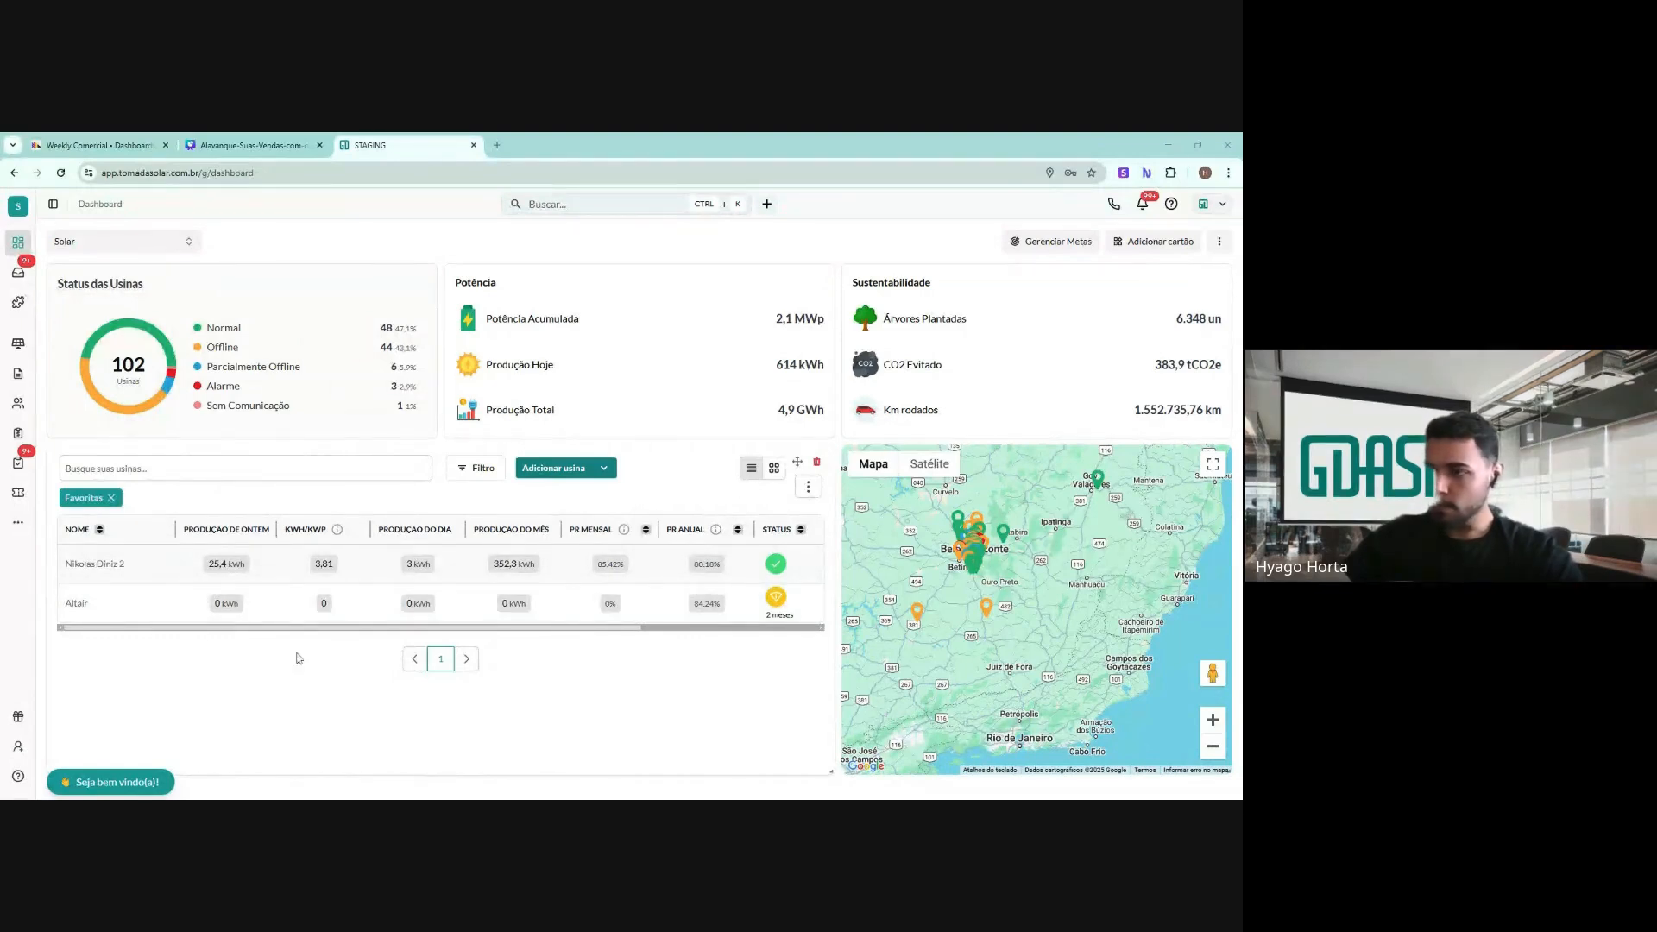
# Preview the favorite plants as cards with photos, and return the plant list to table view
pyautogui.click(774, 468)
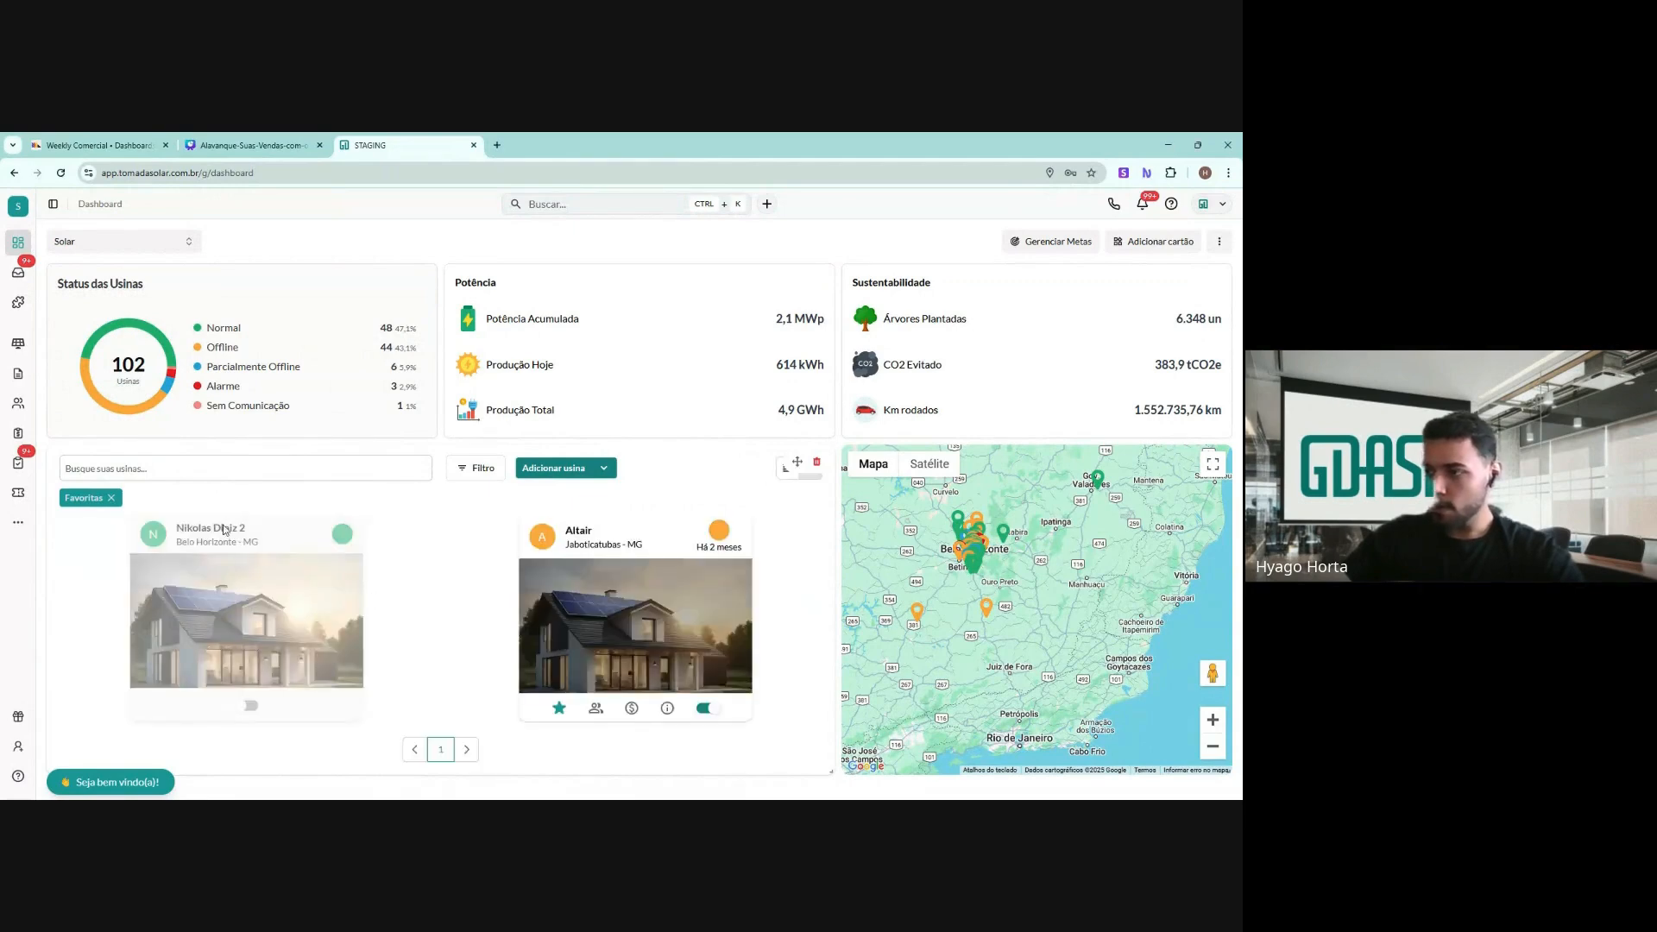
pyautogui.click(751, 468)
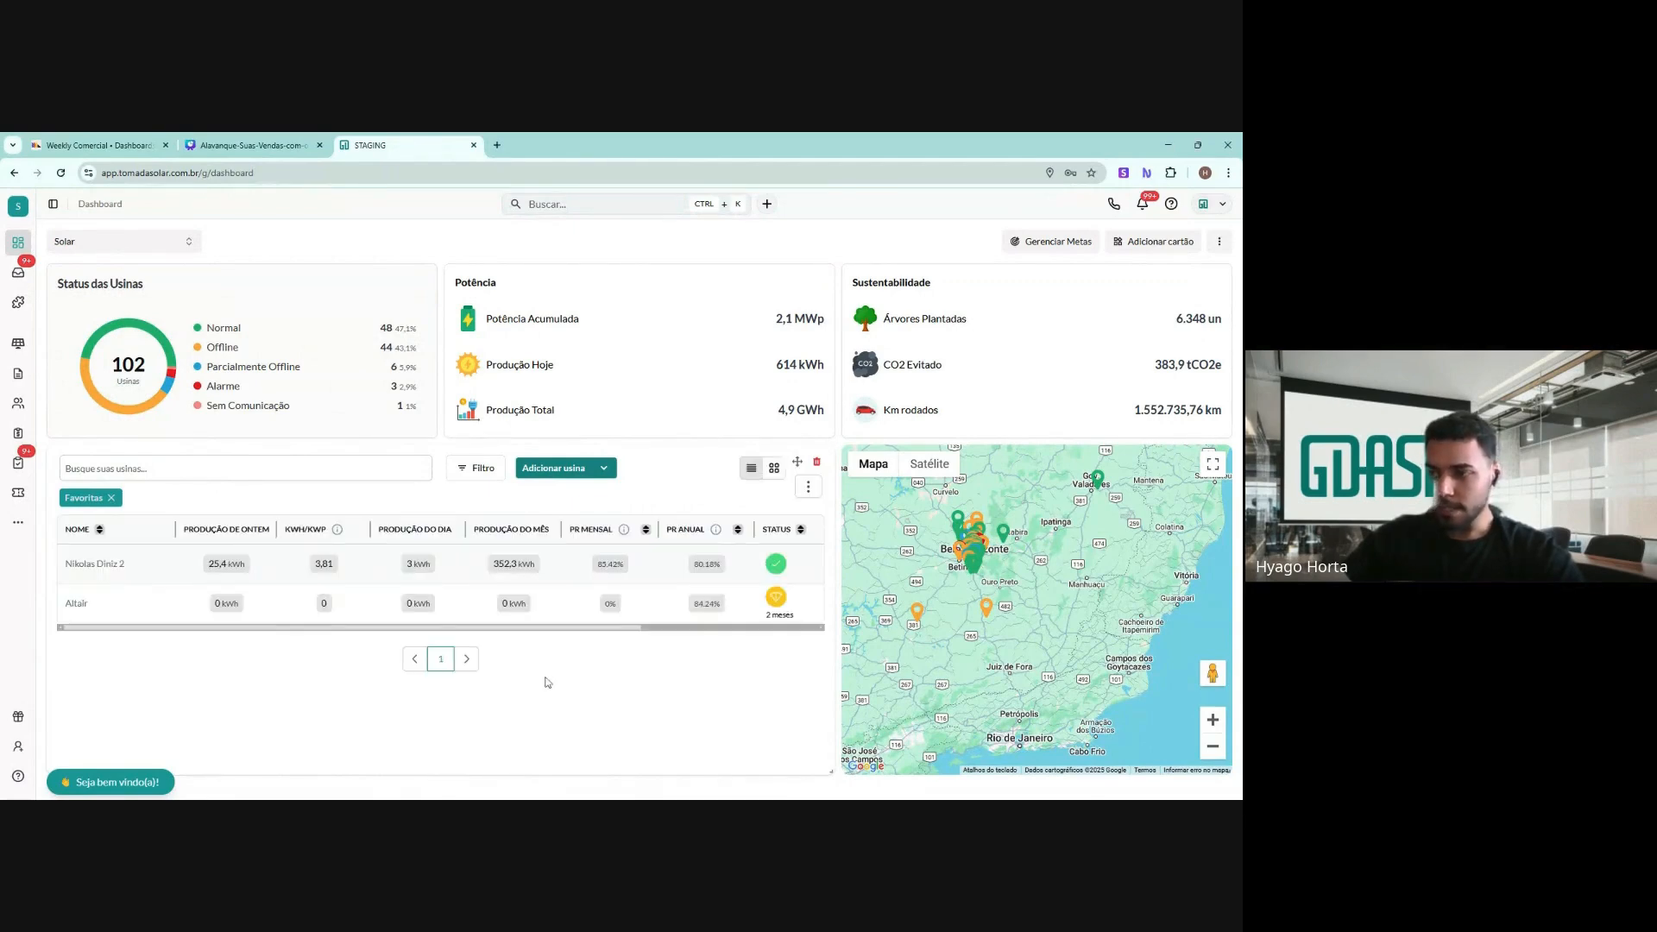